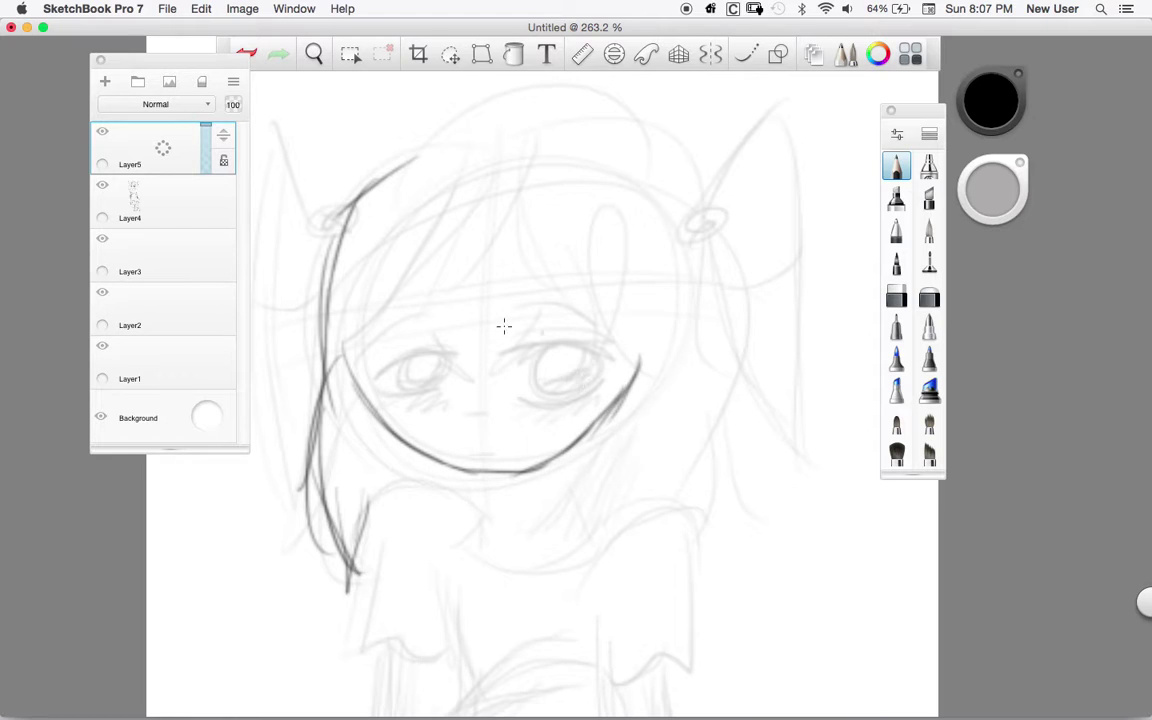
Sketch the long bang strands sweeping down over the left side of the girl's forehead, tracing the faint guide.
{"action": "left_click_drag", "start_coordinate": [345, 359], "coordinate": [425, 207]}
{"action": "left_click_drag", "start_coordinate": [425, 207], "coordinate": [368, 352]}
{"action": "left_click_drag", "start_coordinate": [450, 208], "coordinate": [413, 284]}
{"action": "left_click_drag", "start_coordinate": [467, 183], "coordinate": [415, 306]}
{"action": "left_click_drag", "start_coordinate": [489, 175], "coordinate": [424, 287]}
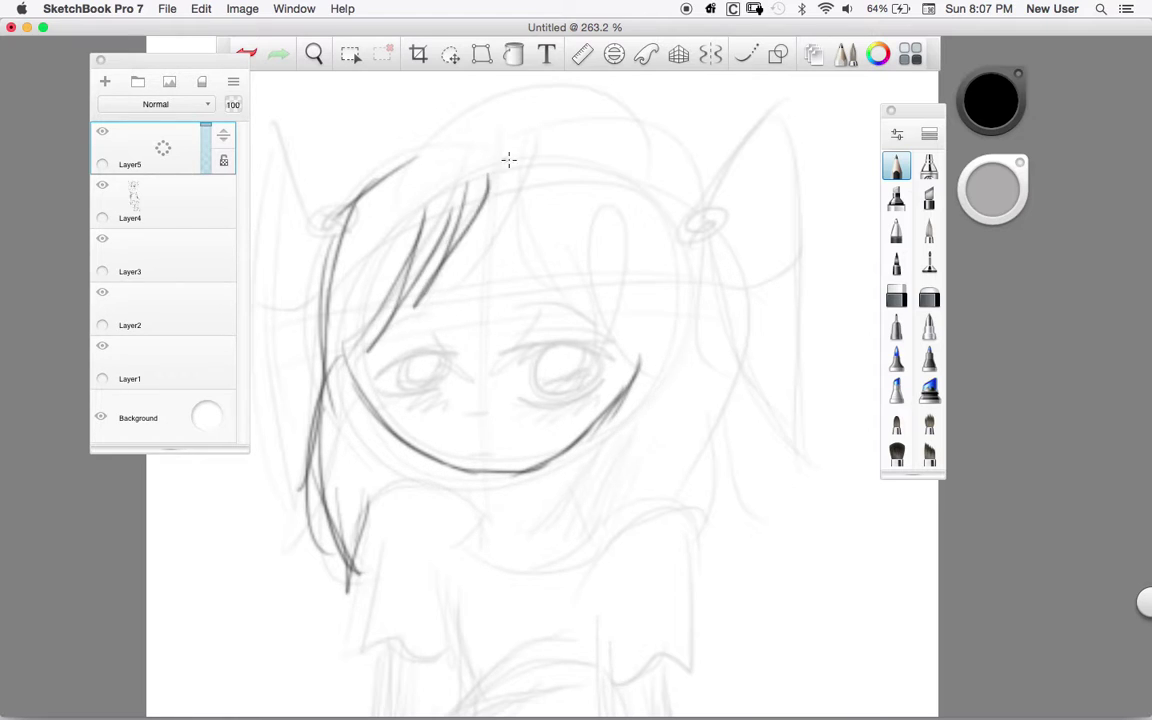
{"action": "left_click_drag", "start_coordinate": [475, 197], "coordinate": [416, 288]}
{"action": "left_click_drag", "start_coordinate": [452, 232], "coordinate": [351, 385]}
Draw the pointed middle bang and the bangs sweeping down to the right edge of the face.
{"action": "left_click_drag", "start_coordinate": [473, 181], "coordinate": [489, 290]}
{"action": "mouse_move", "coordinate": [474, 207]}
{"action": "left_mouse_down"}
{"action": "mouse_move", "coordinate": [489, 315]}
{"action": "mouse_move", "coordinate": [516, 193]}
{"action": "left_mouse_up"}
{"action": "left_click_drag", "start_coordinate": [516, 193], "coordinate": [614, 350]}
{"action": "mouse_move", "coordinate": [587, 298]}
{"action": "left_mouse_down"}
{"action": "mouse_move", "coordinate": [616, 362]}
{"action": "mouse_move", "coordinate": [619, 325]}
{"action": "left_mouse_up"}
{"action": "left_click_drag", "start_coordinate": [619, 325], "coordinate": [642, 365]}
Outline the hair over the crown and down the right side of the head to its pointed ends.
{"action": "mouse_move", "coordinate": [405, 181]}
{"action": "left_mouse_down"}
{"action": "mouse_move", "coordinate": [472, 105]}
{"action": "mouse_move", "coordinate": [522, 115]}
{"action": "mouse_move", "coordinate": [599, 102]}
{"action": "mouse_move", "coordinate": [694, 172]}
{"action": "mouse_move", "coordinate": [734, 224]}
{"action": "left_mouse_up"}
{"action": "mouse_move", "coordinate": [709, 254]}
{"action": "left_mouse_down"}
{"action": "mouse_move", "coordinate": [722, 373]}
{"action": "mouse_move", "coordinate": [761, 442]}
{"action": "left_mouse_up"}
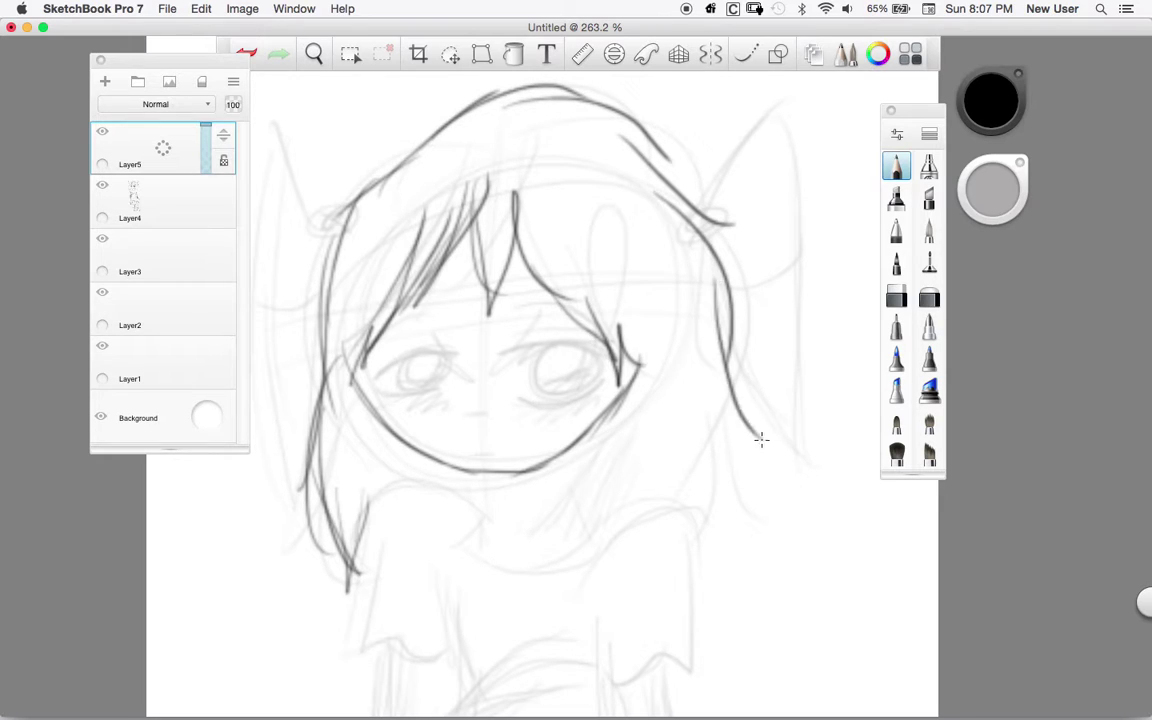
{"action": "left_click_drag", "start_coordinate": [734, 364], "coordinate": [710, 504]}
Draw the neck and shirt collar with hatched shading under the chin, and add short strands near the crown.
{"action": "mouse_move", "coordinate": [488, 475]}
{"action": "left_mouse_down"}
{"action": "mouse_move", "coordinate": [472, 542]}
{"action": "mouse_move", "coordinate": [511, 558]}
{"action": "mouse_move", "coordinate": [495, 556]}
{"action": "mouse_move", "coordinate": [588, 545]}
{"action": "left_mouse_up"}
{"action": "mouse_move", "coordinate": [574, 458]}
{"action": "left_mouse_down"}
{"action": "mouse_move", "coordinate": [572, 500]}
{"action": "mouse_move", "coordinate": [594, 546]}
{"action": "left_mouse_up"}
{"action": "mouse_move", "coordinate": [458, 134]}
{"action": "left_mouse_down"}
{"action": "mouse_move", "coordinate": [466, 147]}
{"action": "mouse_move", "coordinate": [440, 189]}
{"action": "left_mouse_up"}
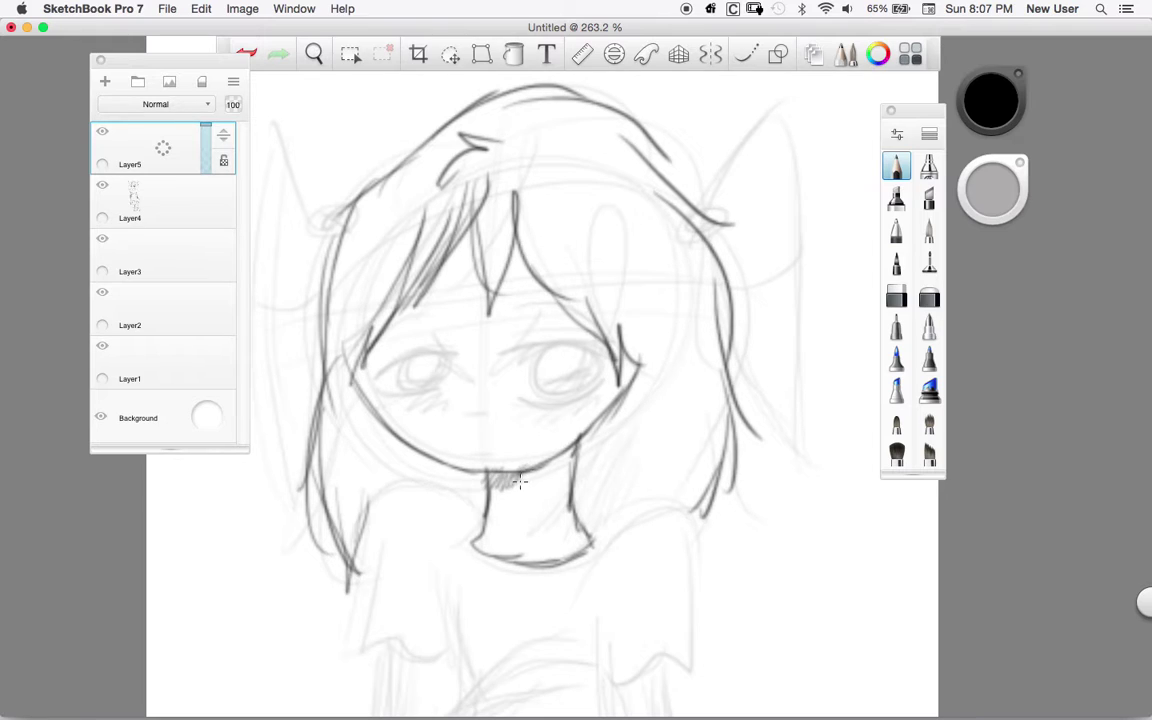
{"action": "left_click_drag", "start_coordinate": [546, 473], "coordinate": [579, 447]}
Draw the pigtails on both sides of the head, each with a dark filled hair tie.
{"action": "mouse_move", "coordinate": [695, 204]}
{"action": "left_mouse_down"}
{"action": "mouse_move", "coordinate": [718, 210]}
{"action": "mouse_move", "coordinate": [698, 215]}
{"action": "mouse_move", "coordinate": [716, 224]}
{"action": "mouse_move", "coordinate": [710, 212]}
{"action": "mouse_move", "coordinate": [720, 212]}
{"action": "mouse_move", "coordinate": [712, 220]}
{"action": "left_mouse_up"}
{"action": "mouse_move", "coordinate": [724, 168]}
{"action": "left_mouse_down"}
{"action": "mouse_move", "coordinate": [760, 112]}
{"action": "mouse_move", "coordinate": [794, 365]}
{"action": "mouse_move", "coordinate": [821, 422]}
{"action": "mouse_move", "coordinate": [728, 296]}
{"action": "left_mouse_up"}
{"action": "left_click", "coordinate": [317, 57]}
{"action": "left_click_drag", "start_coordinate": [435, 110], "coordinate": [535, 95]}
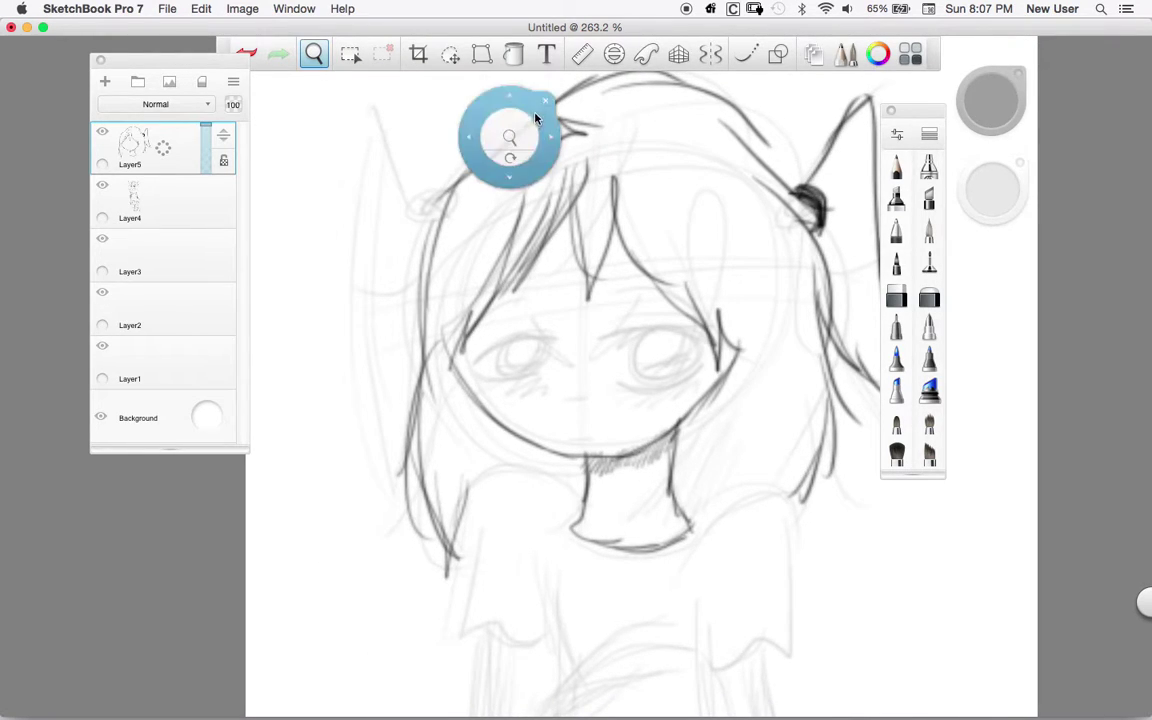
{"action": "left_click", "coordinate": [546, 101]}
{"action": "mouse_move", "coordinate": [446, 195]}
{"action": "left_mouse_down"}
{"action": "mouse_move", "coordinate": [433, 246]}
{"action": "mouse_move", "coordinate": [424, 213]}
{"action": "mouse_move", "coordinate": [432, 208]}
{"action": "mouse_move", "coordinate": [435, 229]}
{"action": "mouse_move", "coordinate": [435, 197]}
{"action": "mouse_move", "coordinate": [422, 220]}
{"action": "mouse_move", "coordinate": [387, 157]}
{"action": "mouse_move", "coordinate": [357, 195]}
{"action": "mouse_move", "coordinate": [376, 313]}
{"action": "mouse_move", "coordinate": [350, 238]}
{"action": "mouse_move", "coordinate": [417, 432]}
{"action": "left_mouse_up"}
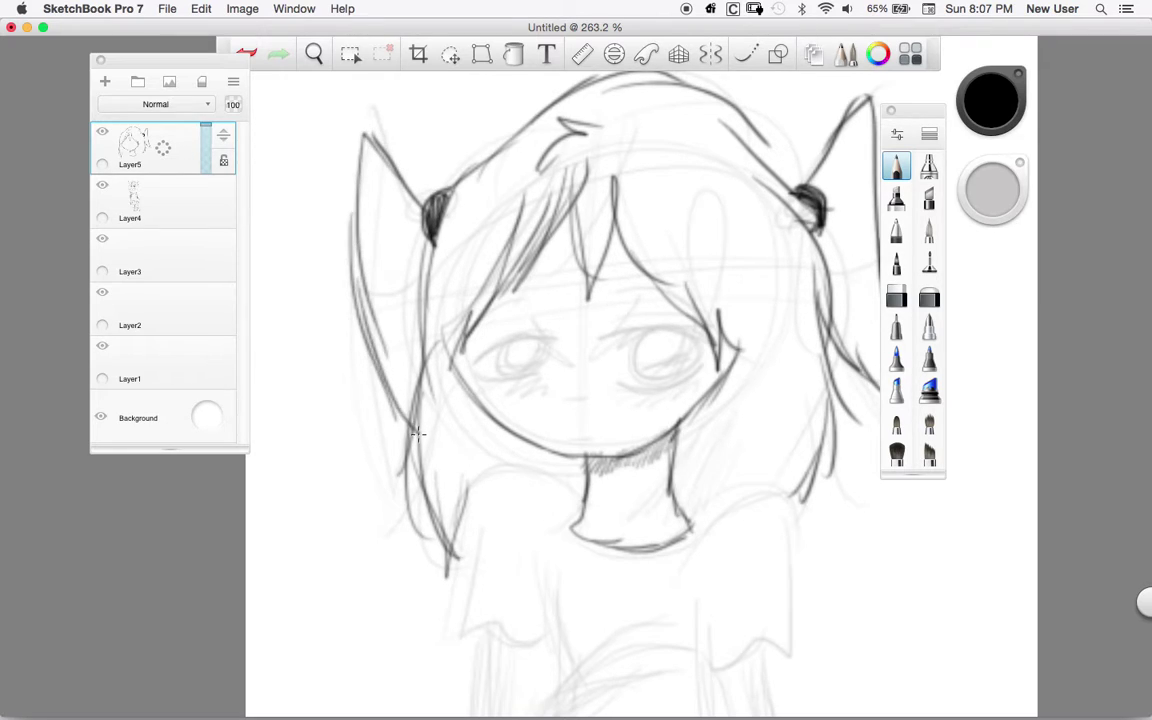
{"action": "mouse_move", "coordinate": [388, 332]}
{"action": "left_mouse_down"}
{"action": "mouse_move", "coordinate": [402, 411]}
{"action": "mouse_move", "coordinate": [424, 345]}
{"action": "left_mouse_up"}
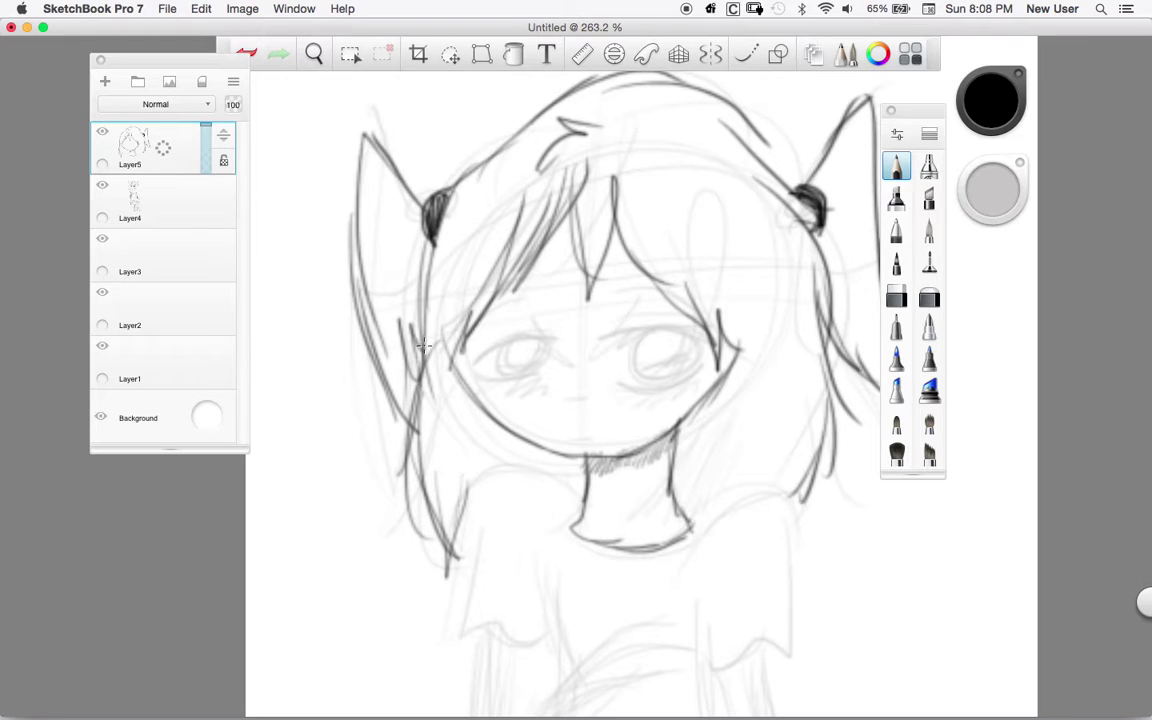
Draw the right eye with a thick upper lash line, shaded iris, lower lash line and eyelid crease.
{"action": "left_click", "coordinate": [313, 56]}
{"action": "mouse_move", "coordinate": [547, 290]}
{"action": "left_mouse_down"}
{"action": "mouse_move", "coordinate": [417, 238]}
{"action": "mouse_move", "coordinate": [478, 212]}
{"action": "left_mouse_up"}
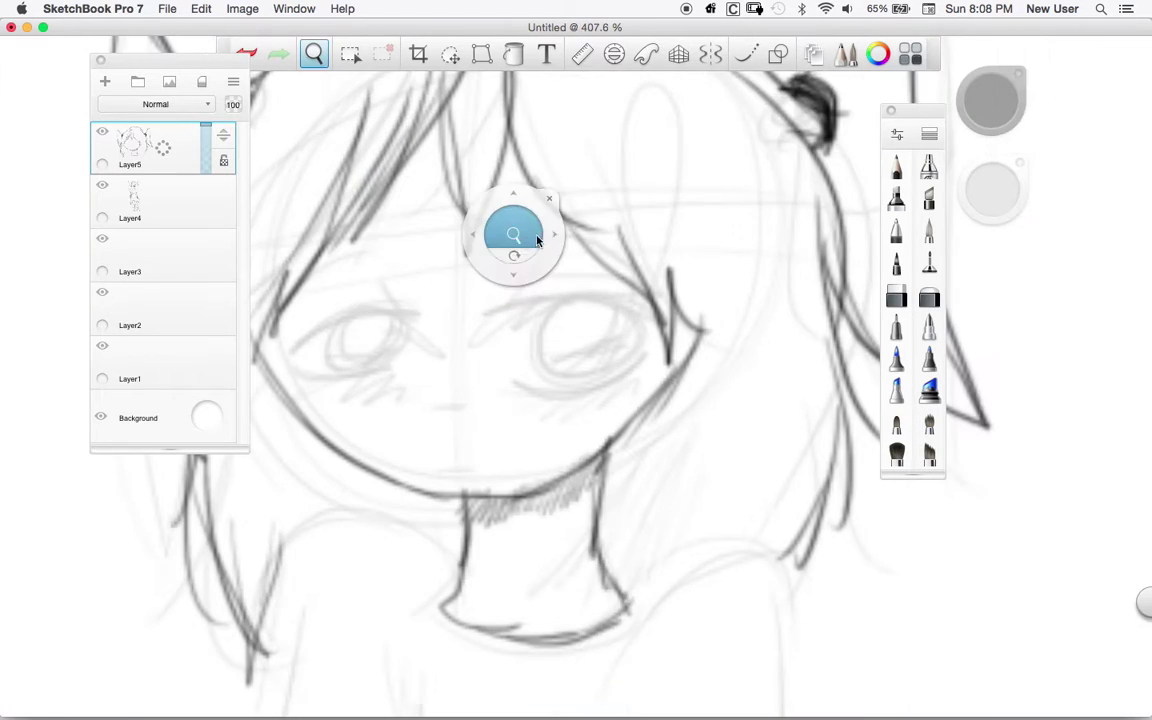
{"action": "left_click", "coordinate": [479, 197]}
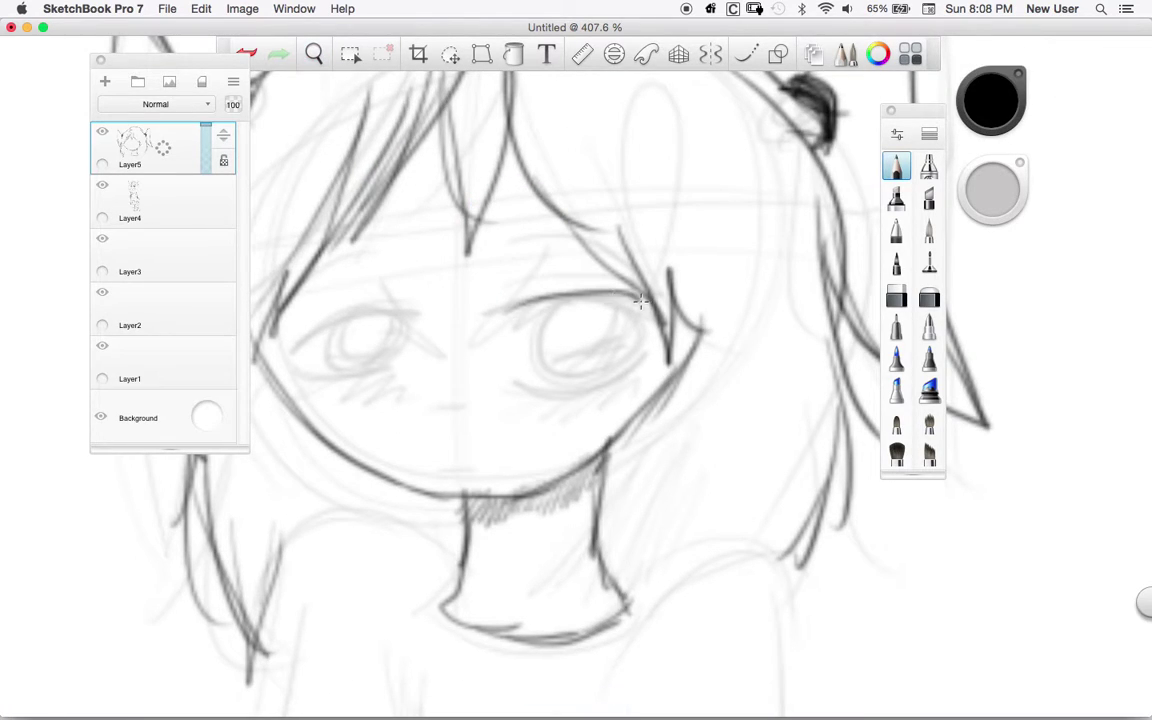
{"action": "left_click_drag", "start_coordinate": [500, 322], "coordinate": [641, 304]}
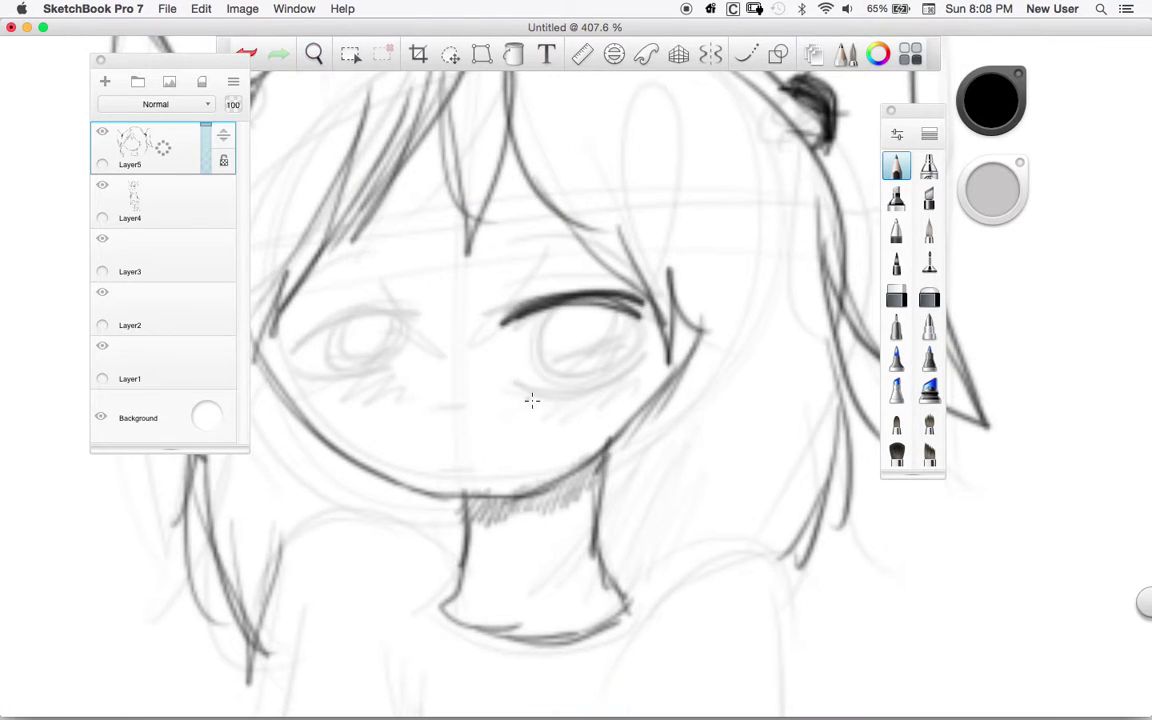
{"action": "left_click_drag", "start_coordinate": [515, 385], "coordinate": [643, 350]}
{"action": "mouse_move", "coordinate": [553, 318]}
{"action": "left_mouse_down"}
{"action": "mouse_move", "coordinate": [609, 306]}
{"action": "mouse_move", "coordinate": [597, 374]}
{"action": "mouse_move", "coordinate": [553, 312]}
{"action": "mouse_move", "coordinate": [629, 355]}
{"action": "mouse_move", "coordinate": [542, 332]}
{"action": "mouse_move", "coordinate": [630, 361]}
{"action": "mouse_move", "coordinate": [567, 355]}
{"action": "mouse_move", "coordinate": [607, 331]}
{"action": "mouse_move", "coordinate": [606, 319]}
{"action": "mouse_move", "coordinate": [574, 381]}
{"action": "mouse_move", "coordinate": [595, 348]}
{"action": "mouse_move", "coordinate": [606, 375]}
{"action": "mouse_move", "coordinate": [616, 350]}
{"action": "mouse_move", "coordinate": [606, 370]}
{"action": "mouse_move", "coordinate": [554, 363]}
{"action": "mouse_move", "coordinate": [612, 357]}
{"action": "mouse_move", "coordinate": [570, 331]}
{"action": "mouse_move", "coordinate": [545, 265]}
{"action": "mouse_move", "coordinate": [515, 313]}
{"action": "mouse_move", "coordinate": [534, 255]}
{"action": "mouse_move", "coordinate": [601, 261]}
{"action": "left_mouse_up"}
{"action": "left_click_drag", "start_coordinate": [509, 275], "coordinate": [533, 265]}
Draw the left eye with a thick upper lash line, shaded iris and lower lash line.
{"action": "left_click_drag", "start_coordinate": [377, 312], "coordinate": [309, 348]}
{"action": "mouse_move", "coordinate": [309, 348]}
{"action": "left_mouse_down"}
{"action": "mouse_move", "coordinate": [385, 314]}
{"action": "mouse_move", "coordinate": [427, 330]}
{"action": "left_mouse_up"}
{"action": "mouse_move", "coordinate": [427, 330]}
{"action": "left_mouse_down"}
{"action": "mouse_move", "coordinate": [320, 334]}
{"action": "mouse_move", "coordinate": [309, 348]}
{"action": "left_mouse_up"}
{"action": "left_click_drag", "start_coordinate": [338, 388], "coordinate": [405, 370]}
{"action": "mouse_move", "coordinate": [405, 370]}
{"action": "left_mouse_down"}
{"action": "mouse_move", "coordinate": [378, 393]}
{"action": "mouse_move", "coordinate": [331, 390]}
{"action": "left_mouse_up"}
{"action": "mouse_move", "coordinate": [331, 390]}
{"action": "left_mouse_down"}
{"action": "mouse_move", "coordinate": [404, 381]}
{"action": "mouse_move", "coordinate": [372, 398]}
{"action": "left_mouse_up"}
{"action": "mouse_move", "coordinate": [366, 327]}
{"action": "left_mouse_down"}
{"action": "mouse_move", "coordinate": [403, 350]}
{"action": "mouse_move", "coordinate": [352, 325]}
{"action": "mouse_move", "coordinate": [340, 345]}
{"action": "mouse_move", "coordinate": [375, 342]}
{"action": "mouse_move", "coordinate": [350, 338]}
{"action": "mouse_move", "coordinate": [375, 377]}
{"action": "mouse_move", "coordinate": [345, 320]}
{"action": "mouse_move", "coordinate": [362, 312]}
{"action": "left_mouse_up"}
Add the small nose and mouth marks, and refine the lashes and eyelid creases of both eyes.
{"action": "left_click_drag", "start_coordinate": [447, 411], "coordinate": [462, 412]}
{"action": "mouse_move", "coordinate": [517, 310]}
{"action": "left_mouse_down"}
{"action": "mouse_move", "coordinate": [500, 347]}
{"action": "mouse_move", "coordinate": [530, 302]}
{"action": "mouse_move", "coordinate": [575, 301]}
{"action": "mouse_move", "coordinate": [555, 285]}
{"action": "left_mouse_up"}
{"action": "mouse_move", "coordinate": [313, 340]}
{"action": "left_mouse_down"}
{"action": "mouse_move", "coordinate": [306, 370]}
{"action": "mouse_move", "coordinate": [341, 325]}
{"action": "left_mouse_up"}
{"action": "mouse_move", "coordinate": [412, 320]}
{"action": "left_mouse_down"}
{"action": "mouse_move", "coordinate": [371, 318]}
{"action": "mouse_move", "coordinate": [355, 362]}
{"action": "mouse_move", "coordinate": [344, 343]}
{"action": "mouse_move", "coordinate": [374, 381]}
{"action": "left_mouse_up"}
{"action": "left_click_drag", "start_coordinate": [395, 298], "coordinate": [413, 318]}
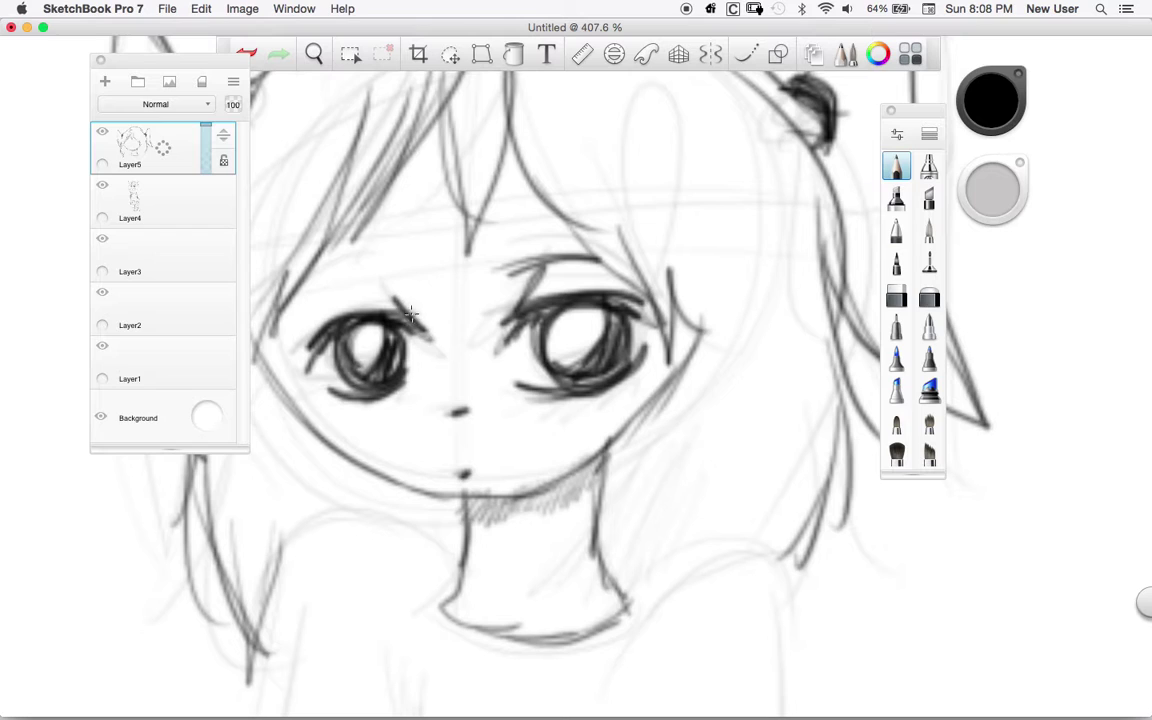
{"action": "left_click_drag", "start_coordinate": [297, 326], "coordinate": [391, 282]}
Draw the right shoulder and short sleeve of the shirt, from the collar down to the cuff.
{"action": "left_click", "coordinate": [314, 54]}
{"action": "left_click_drag", "start_coordinate": [447, 346], "coordinate": [395, 403]}
{"action": "mouse_move", "coordinate": [499, 379]}
{"action": "left_mouse_down"}
{"action": "mouse_move", "coordinate": [495, 305]}
{"action": "mouse_move", "coordinate": [465, 222]}
{"action": "left_mouse_up"}
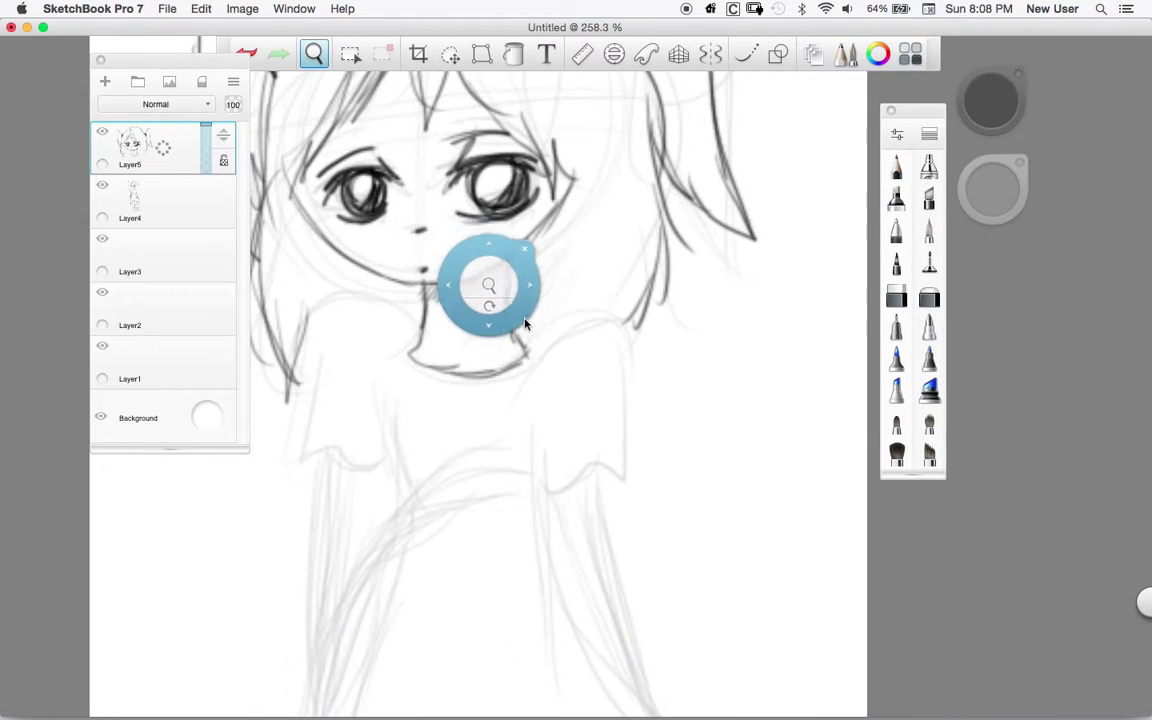
{"action": "mouse_move", "coordinate": [522, 366]}
{"action": "left_mouse_down"}
{"action": "mouse_move", "coordinate": [560, 337]}
{"action": "mouse_move", "coordinate": [626, 324]}
{"action": "mouse_move", "coordinate": [609, 468]}
{"action": "mouse_move", "coordinate": [557, 487]}
{"action": "left_mouse_up"}
{"action": "left_click_drag", "start_coordinate": [535, 386], "coordinate": [545, 490]}
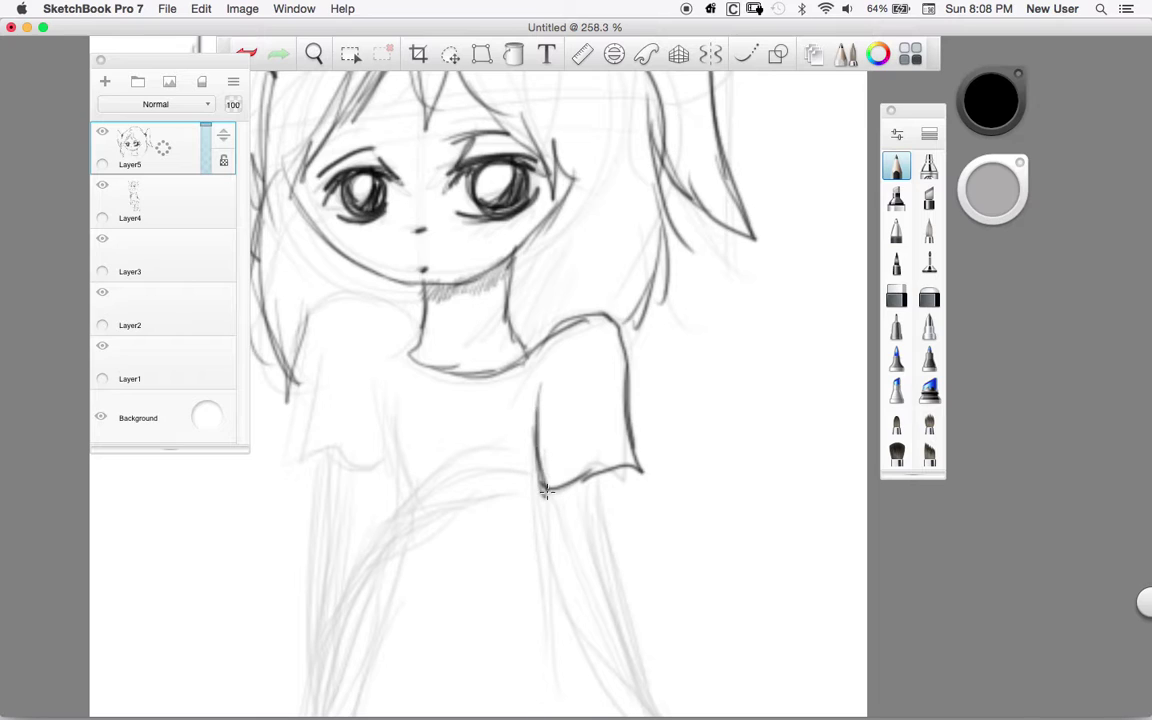
Draw the left shoulder and short sleeve, with the shirt's side line running down from the armpit.
{"action": "left_click", "coordinate": [317, 58]}
{"action": "left_click_drag", "start_coordinate": [361, 191], "coordinate": [428, 114]}
{"action": "left_click", "coordinate": [440, 170]}
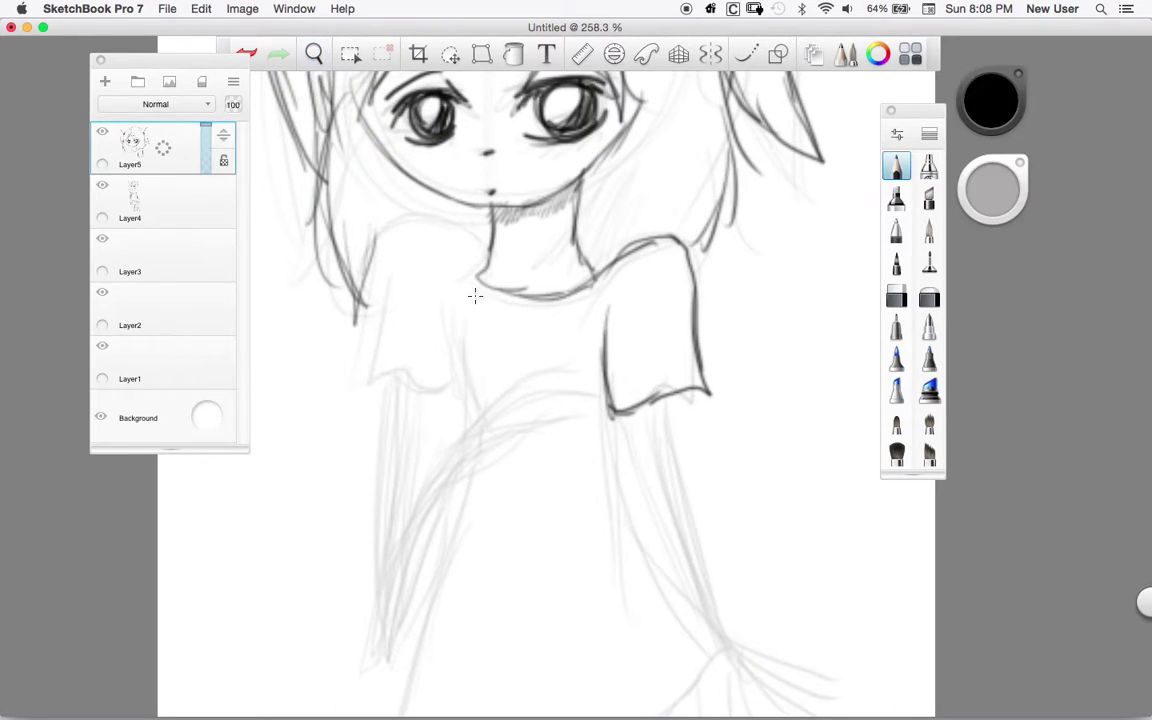
{"action": "mouse_move", "coordinate": [483, 268]}
{"action": "left_mouse_down"}
{"action": "mouse_move", "coordinate": [440, 232]}
{"action": "mouse_move", "coordinate": [409, 244]}
{"action": "mouse_move", "coordinate": [388, 275]}
{"action": "mouse_move", "coordinate": [380, 310]}
{"action": "mouse_move", "coordinate": [415, 383]}
{"action": "mouse_move", "coordinate": [454, 379]}
{"action": "left_mouse_up"}
{"action": "left_click_drag", "start_coordinate": [441, 319], "coordinate": [466, 413]}
Draw the left arm bent at the elbow, with a dark forearm and fingers spread across the chest.
{"action": "left_click", "coordinate": [314, 60]}
{"action": "left_click_drag", "start_coordinate": [474, 296], "coordinate": [464, 196]}
{"action": "left_click", "coordinate": [520, 306]}
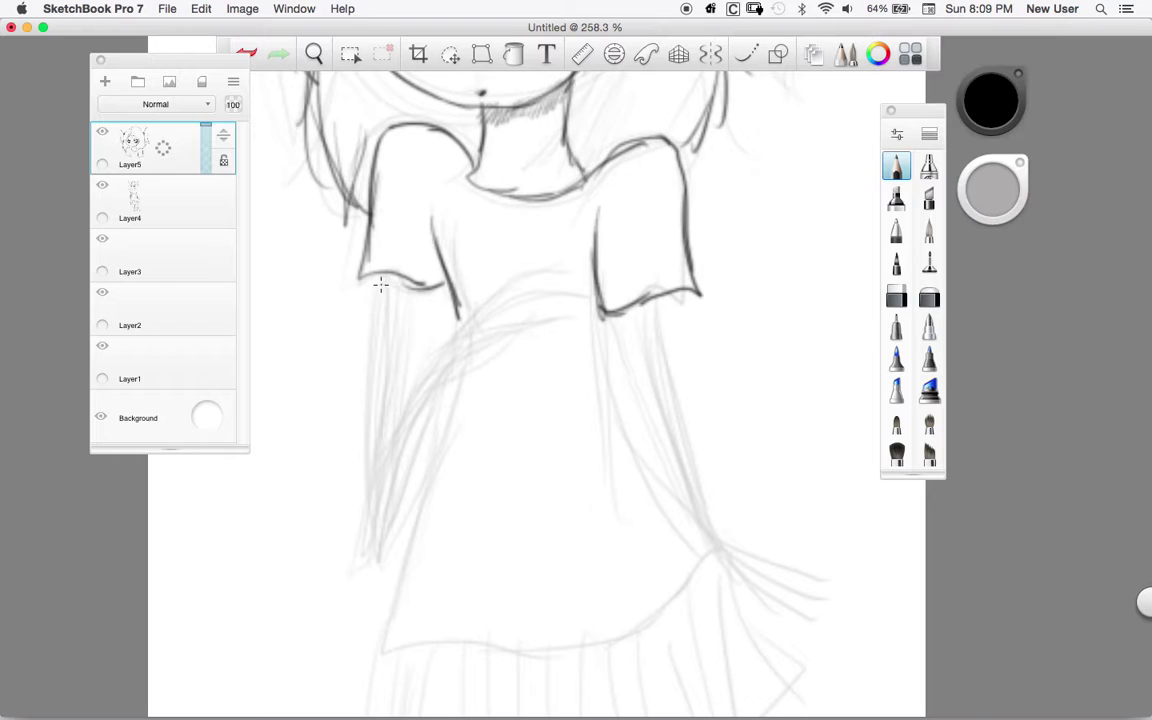
{"action": "left_click_drag", "start_coordinate": [378, 278], "coordinate": [405, 472]}
{"action": "left_click_drag", "start_coordinate": [400, 472], "coordinate": [402, 505]}
{"action": "mouse_move", "coordinate": [405, 430]}
{"action": "left_mouse_down"}
{"action": "mouse_move", "coordinate": [547, 252]}
{"action": "mouse_move", "coordinate": [490, 339]}
{"action": "left_mouse_up"}
{"action": "mouse_move", "coordinate": [535, 284]}
{"action": "left_mouse_down"}
{"action": "mouse_move", "coordinate": [491, 338]}
{"action": "mouse_move", "coordinate": [555, 294]}
{"action": "left_mouse_up"}
{"action": "mouse_move", "coordinate": [505, 328]}
{"action": "left_mouse_down"}
{"action": "mouse_move", "coordinate": [570, 283]}
{"action": "mouse_move", "coordinate": [456, 385]}
{"action": "mouse_move", "coordinate": [405, 512]}
{"action": "mouse_move", "coordinate": [491, 408]}
{"action": "mouse_move", "coordinate": [496, 368]}
{"action": "mouse_move", "coordinate": [560, 350]}
{"action": "mouse_move", "coordinate": [504, 359]}
{"action": "mouse_move", "coordinate": [560, 329]}
{"action": "left_mouse_up"}
{"action": "mouse_move", "coordinate": [484, 362]}
{"action": "left_mouse_down"}
{"action": "mouse_move", "coordinate": [562, 327]}
{"action": "mouse_move", "coordinate": [480, 373]}
{"action": "mouse_move", "coordinate": [418, 458]}
{"action": "left_mouse_up"}
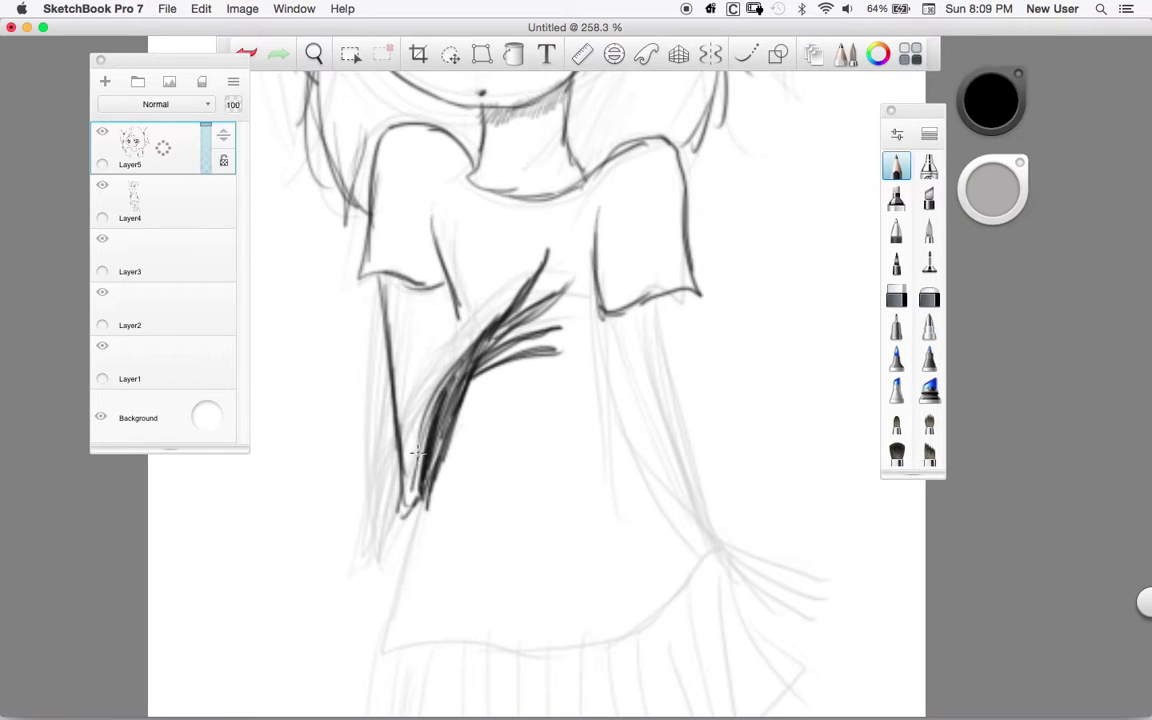
Draw the inner edge of the left upper arm and fill the arm with dark hatching.
{"action": "mouse_move", "coordinate": [383, 282]}
{"action": "left_mouse_down"}
{"action": "mouse_move", "coordinate": [430, 388]}
{"action": "mouse_move", "coordinate": [412, 325]}
{"action": "mouse_move", "coordinate": [424, 292]}
{"action": "mouse_move", "coordinate": [418, 402]}
{"action": "left_mouse_up"}
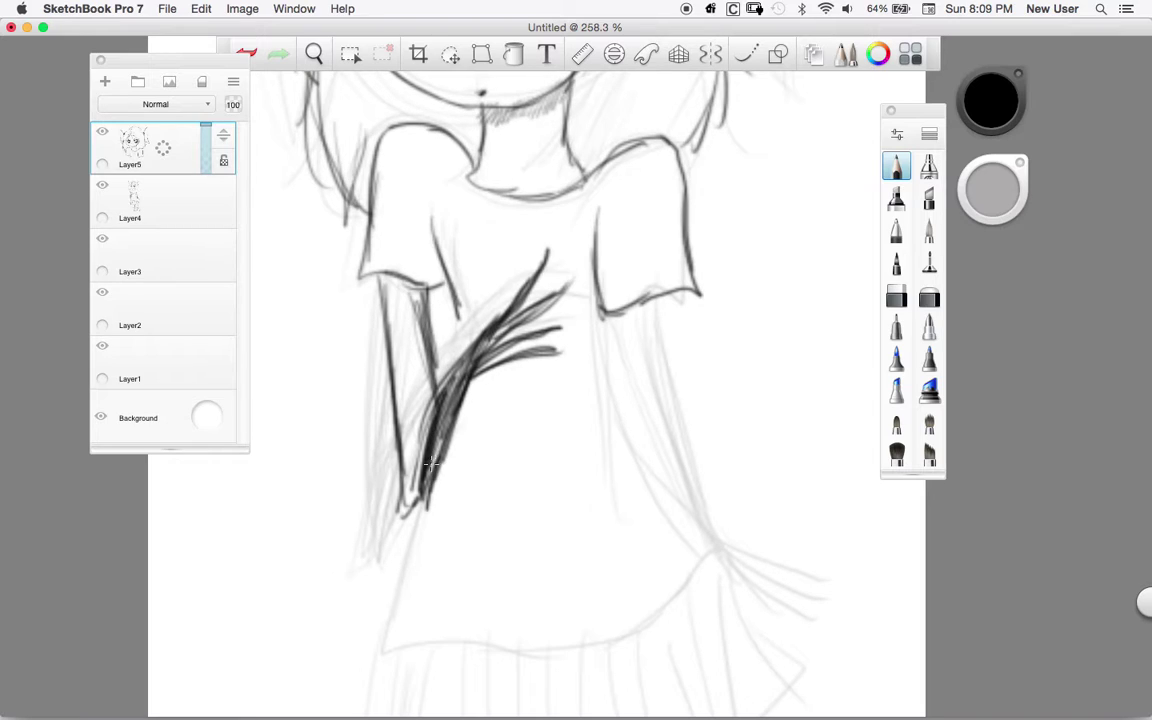
{"action": "mouse_move", "coordinate": [402, 510]}
{"action": "left_mouse_down"}
{"action": "mouse_move", "coordinate": [406, 432]}
{"action": "mouse_move", "coordinate": [412, 476]}
{"action": "mouse_move", "coordinate": [420, 447]}
{"action": "mouse_move", "coordinate": [401, 381]}
{"action": "mouse_move", "coordinate": [407, 322]}
{"action": "mouse_move", "coordinate": [418, 400]}
{"action": "mouse_move", "coordinate": [416, 291]}
{"action": "left_mouse_up"}
{"action": "left_click_drag", "start_coordinate": [433, 363], "coordinate": [420, 440]}
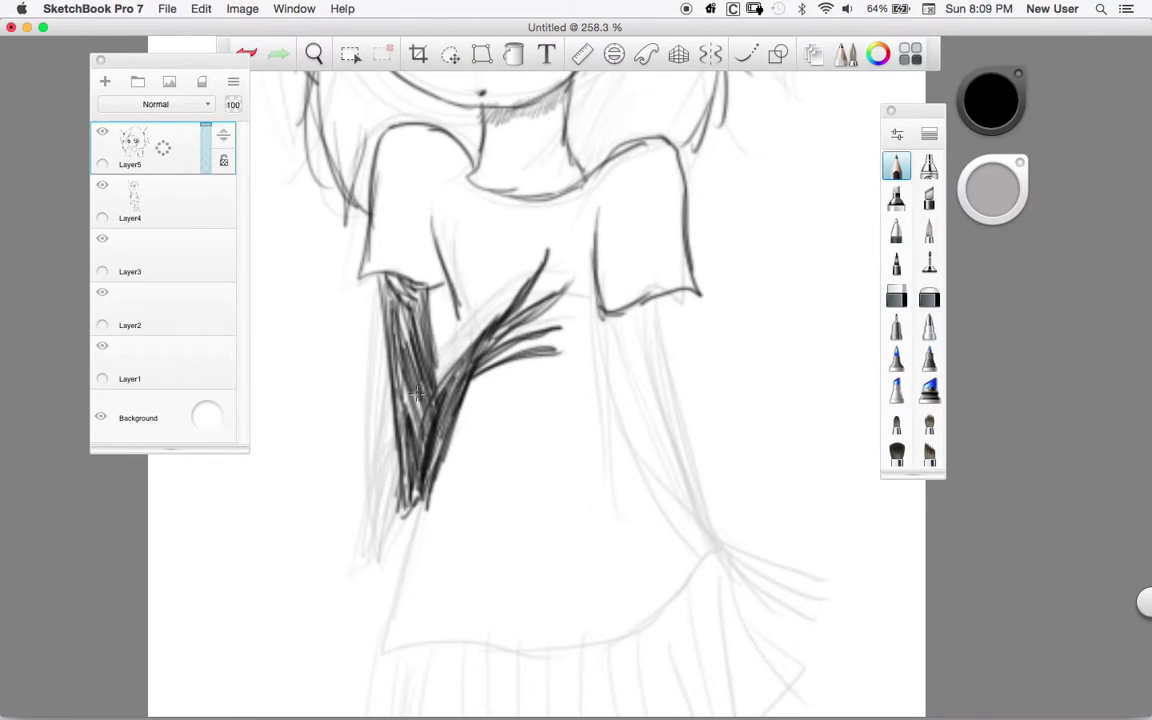
Draw the shirt's side lines down to a wavy hem that rises to a point on the right.
{"action": "left_click_drag", "start_coordinate": [456, 304], "coordinate": [463, 378]}
{"action": "left_click_drag", "start_coordinate": [458, 328], "coordinate": [473, 408]}
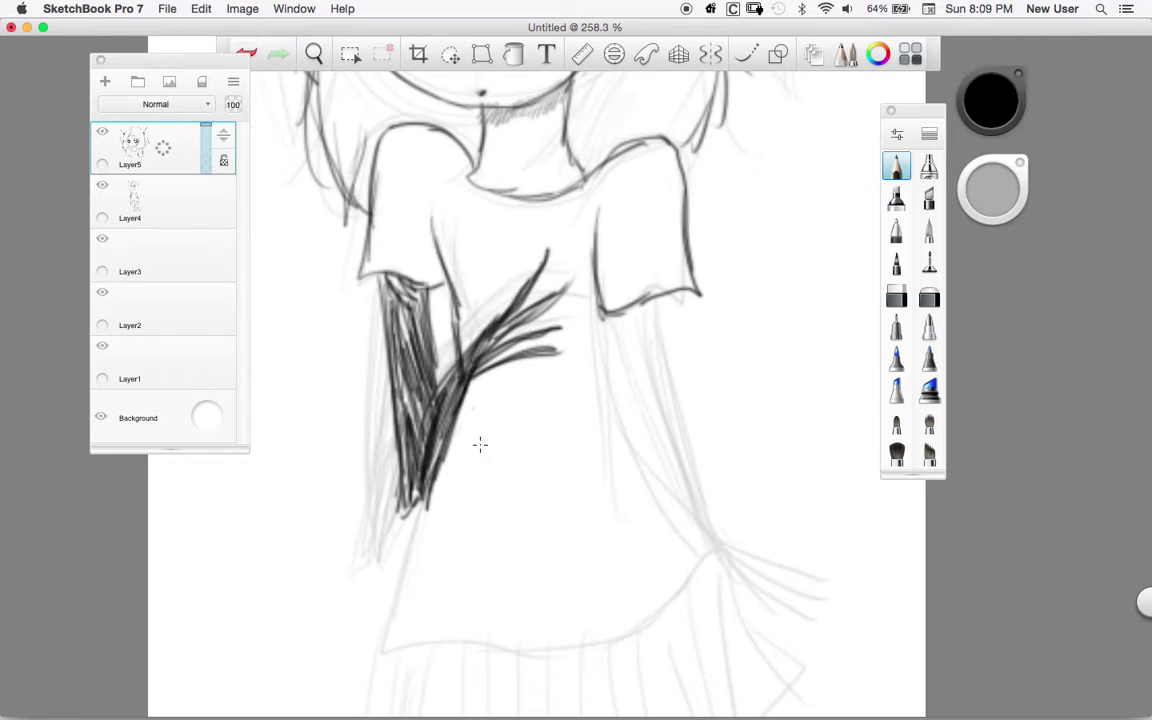
{"action": "left_click", "coordinate": [315, 56]}
{"action": "left_click_drag", "start_coordinate": [514, 338], "coordinate": [453, 203]}
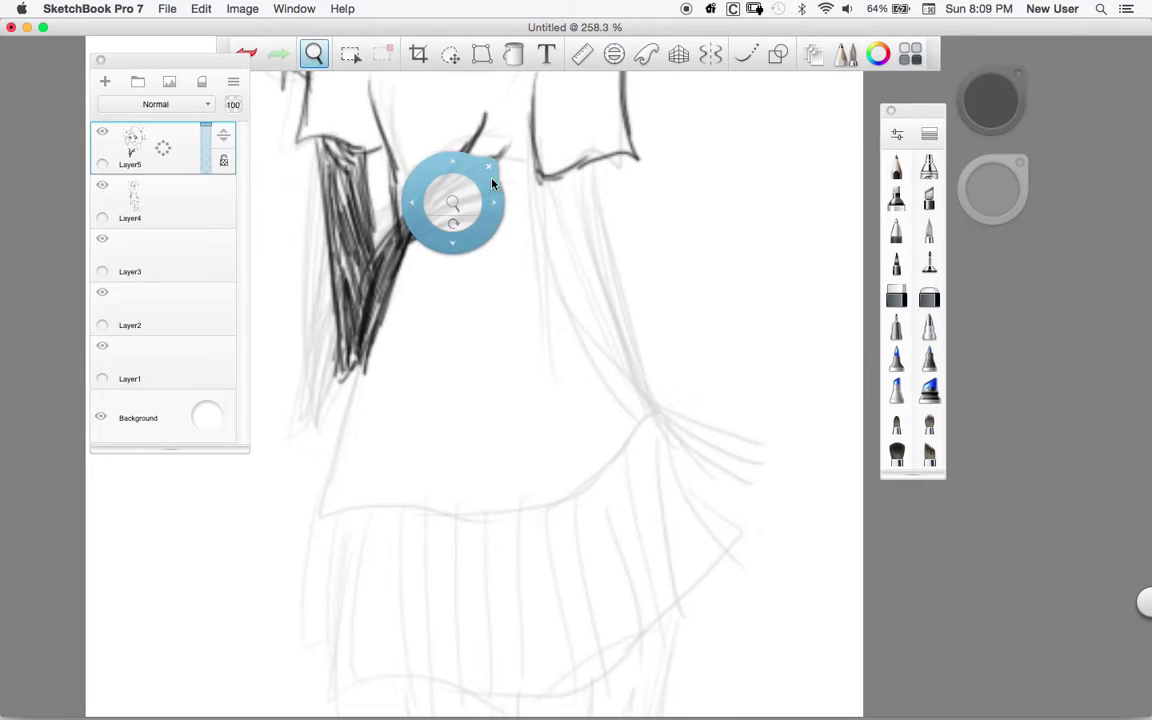
{"action": "left_click", "coordinate": [489, 167]}
{"action": "mouse_move", "coordinate": [366, 373]}
{"action": "left_mouse_down"}
{"action": "mouse_move", "coordinate": [328, 516]}
{"action": "mouse_move", "coordinate": [437, 492]}
{"action": "mouse_move", "coordinate": [494, 509]}
{"action": "mouse_move", "coordinate": [558, 499]}
{"action": "mouse_move", "coordinate": [655, 407]}
{"action": "left_mouse_up"}
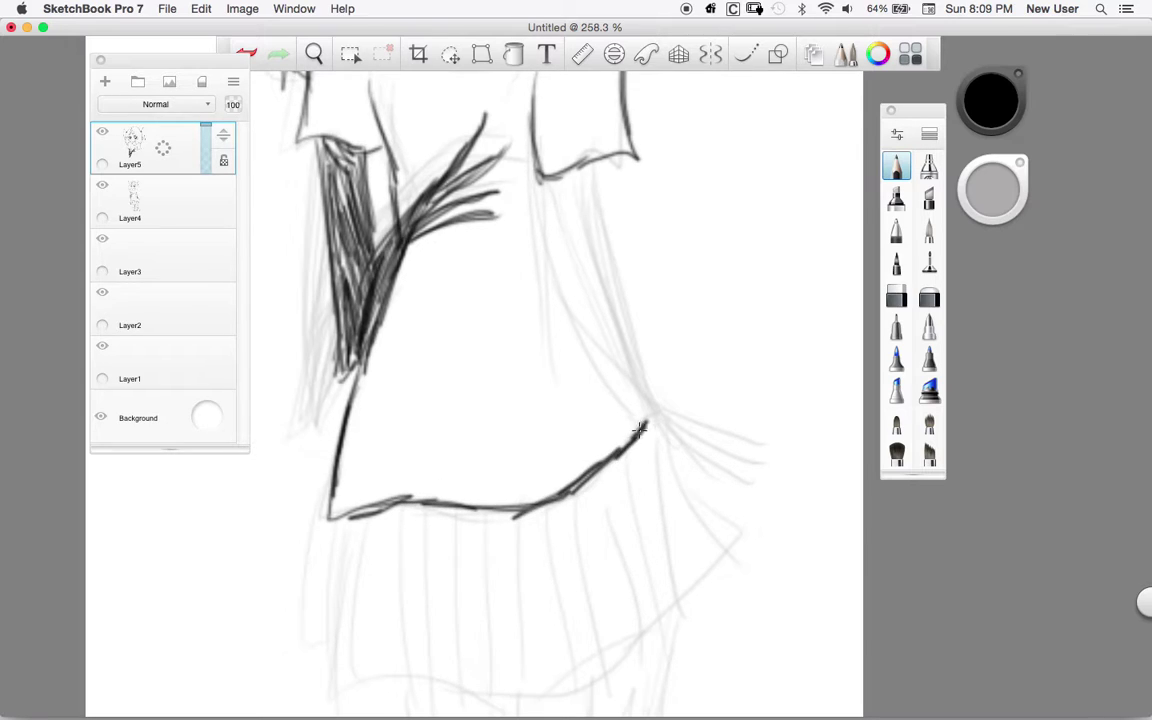
{"action": "mouse_move", "coordinate": [538, 172]}
{"action": "left_mouse_down"}
{"action": "mouse_move", "coordinate": [555, 296]}
{"action": "mouse_move", "coordinate": [652, 410]}
{"action": "mouse_move", "coordinate": [575, 319]}
{"action": "left_mouse_up"}
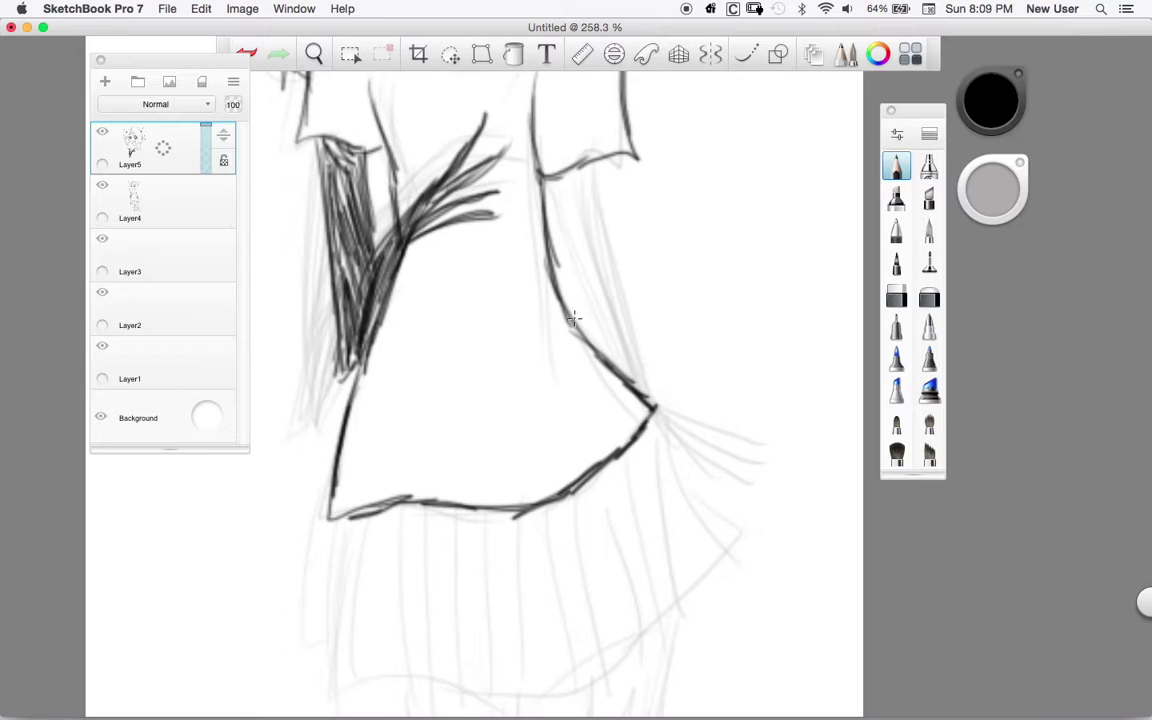
Draw the right arm with dark hatching and a hand with curved fingers spread across the lower shirt.
{"action": "left_click_drag", "start_coordinate": [597, 157], "coordinate": [619, 338]}
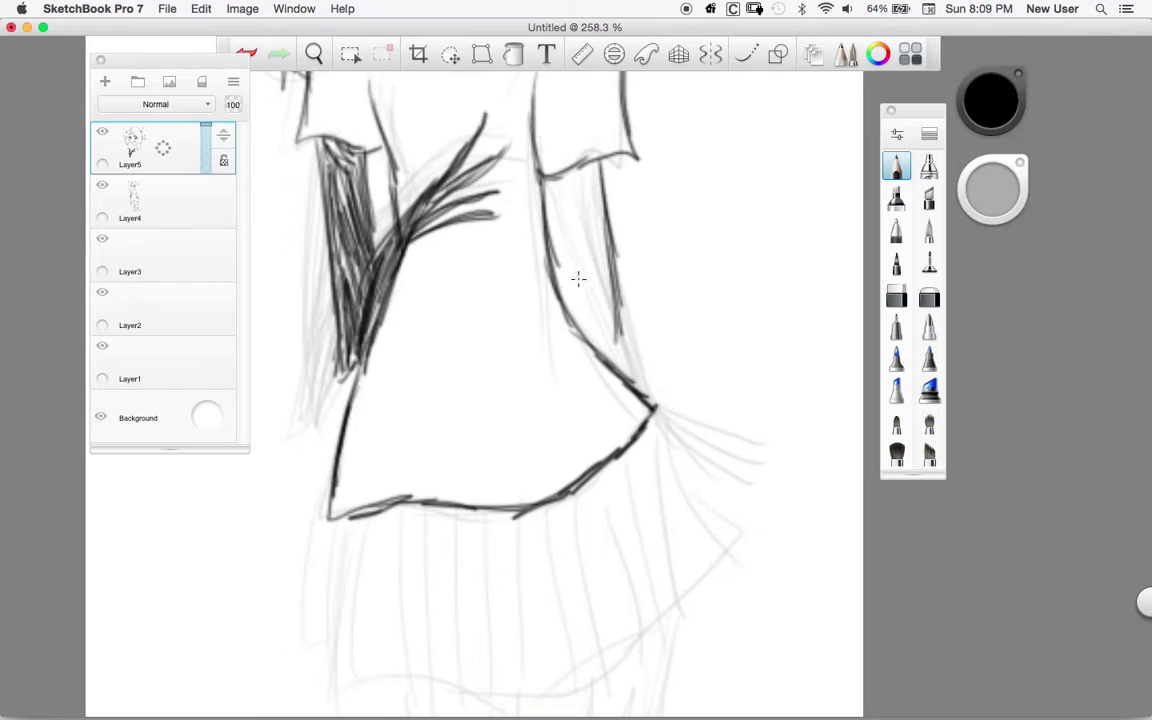
{"action": "mouse_move", "coordinate": [578, 272]}
{"action": "left_mouse_down"}
{"action": "mouse_move", "coordinate": [448, 291]}
{"action": "mouse_move", "coordinate": [411, 373]}
{"action": "mouse_move", "coordinate": [458, 313]}
{"action": "mouse_move", "coordinate": [420, 330]}
{"action": "mouse_move", "coordinate": [425, 318]}
{"action": "mouse_move", "coordinate": [470, 290]}
{"action": "mouse_move", "coordinate": [510, 281]}
{"action": "mouse_move", "coordinate": [430, 318]}
{"action": "mouse_move", "coordinate": [548, 300]}
{"action": "left_mouse_up"}
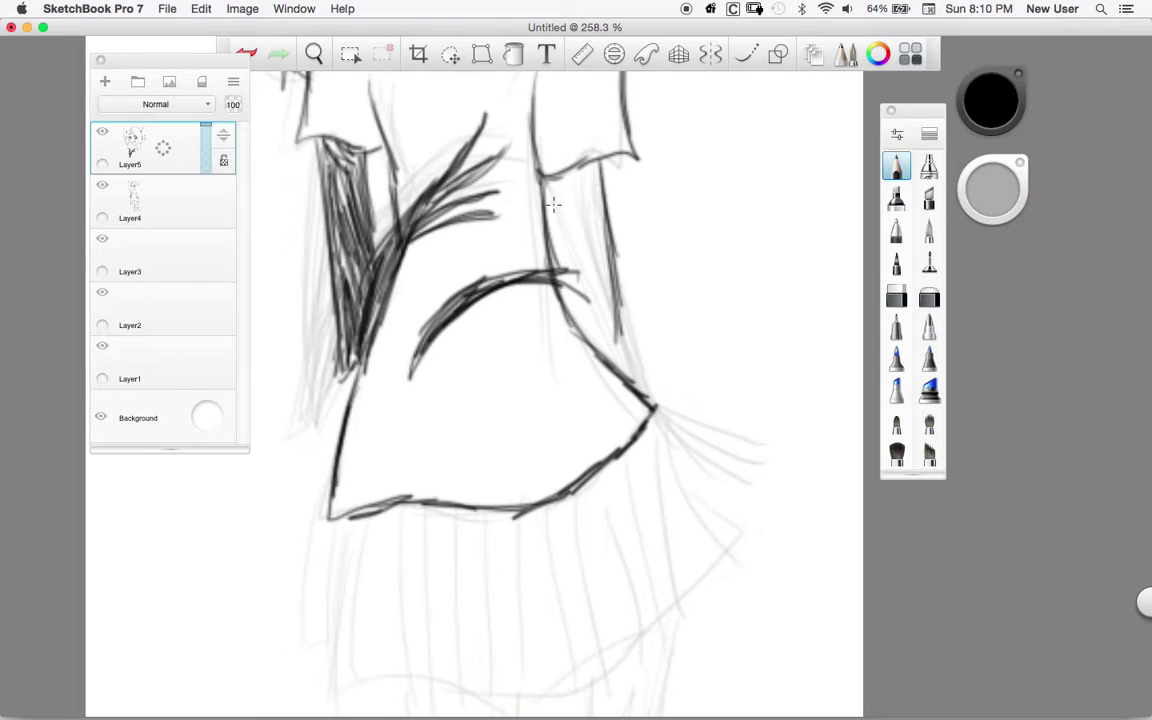
{"action": "mouse_move", "coordinate": [613, 196]}
{"action": "left_mouse_down"}
{"action": "mouse_move", "coordinate": [590, 320]}
{"action": "mouse_move", "coordinate": [594, 303]}
{"action": "mouse_move", "coordinate": [575, 310]}
{"action": "mouse_move", "coordinate": [557, 292]}
{"action": "mouse_move", "coordinate": [560, 180]}
{"action": "mouse_move", "coordinate": [601, 277]}
{"action": "mouse_move", "coordinate": [596, 338]}
{"action": "mouse_move", "coordinate": [568, 279]}
{"action": "mouse_move", "coordinate": [445, 275]}
{"action": "mouse_move", "coordinate": [412, 335]}
{"action": "mouse_move", "coordinate": [482, 310]}
{"action": "mouse_move", "coordinate": [480, 256]}
{"action": "mouse_move", "coordinate": [541, 296]}
{"action": "mouse_move", "coordinate": [501, 388]}
{"action": "mouse_move", "coordinate": [508, 298]}
{"action": "mouse_move", "coordinate": [543, 294]}
{"action": "left_mouse_up"}
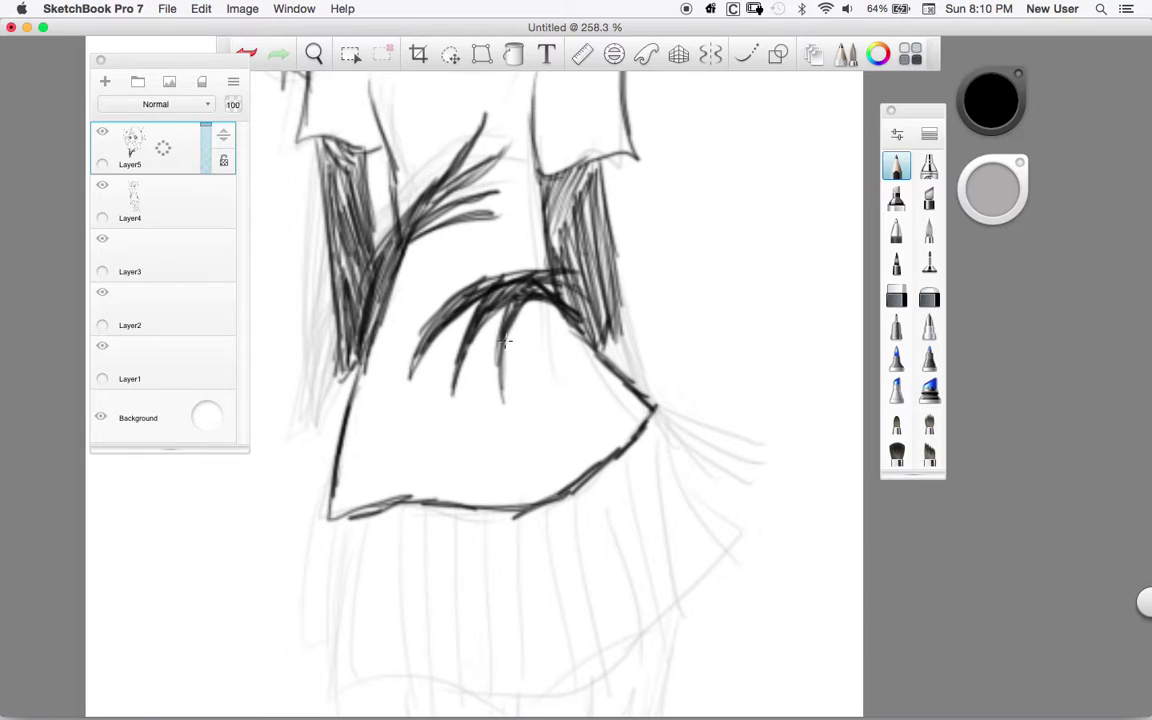
{"action": "left_click_drag", "start_coordinate": [403, 305], "coordinate": [500, 279]}
{"action": "mouse_move", "coordinate": [406, 309]}
{"action": "left_mouse_down"}
{"action": "mouse_move", "coordinate": [529, 283]}
{"action": "mouse_move", "coordinate": [440, 300]}
{"action": "left_mouse_up"}
Darken the right arm's hatching under the sleeve and widen the left upper arm with more dark strokes.
{"action": "left_click_drag", "start_coordinate": [583, 190], "coordinate": [572, 295]}
{"action": "left_click_drag", "start_coordinate": [594, 198], "coordinate": [580, 314]}
{"action": "left_click_drag", "start_coordinate": [604, 167], "coordinate": [611, 297]}
{"action": "left_click_drag", "start_coordinate": [634, 159], "coordinate": [603, 180]}
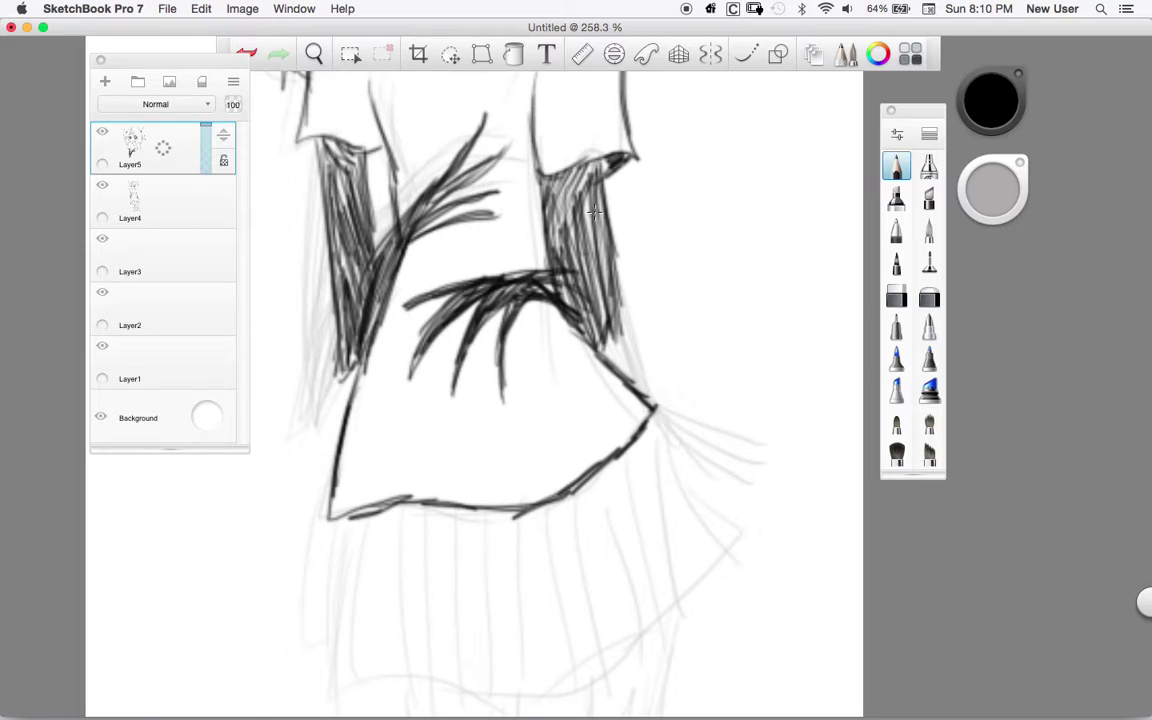
{"action": "left_click_drag", "start_coordinate": [592, 238], "coordinate": [585, 286]}
{"action": "left_click_drag", "start_coordinate": [337, 155], "coordinate": [320, 272]}
{"action": "mouse_move", "coordinate": [312, 132]}
{"action": "left_mouse_down"}
{"action": "mouse_move", "coordinate": [345, 307]}
{"action": "mouse_move", "coordinate": [334, 300]}
{"action": "left_mouse_up"}
{"action": "left_click_drag", "start_coordinate": [318, 160], "coordinate": [340, 357]}
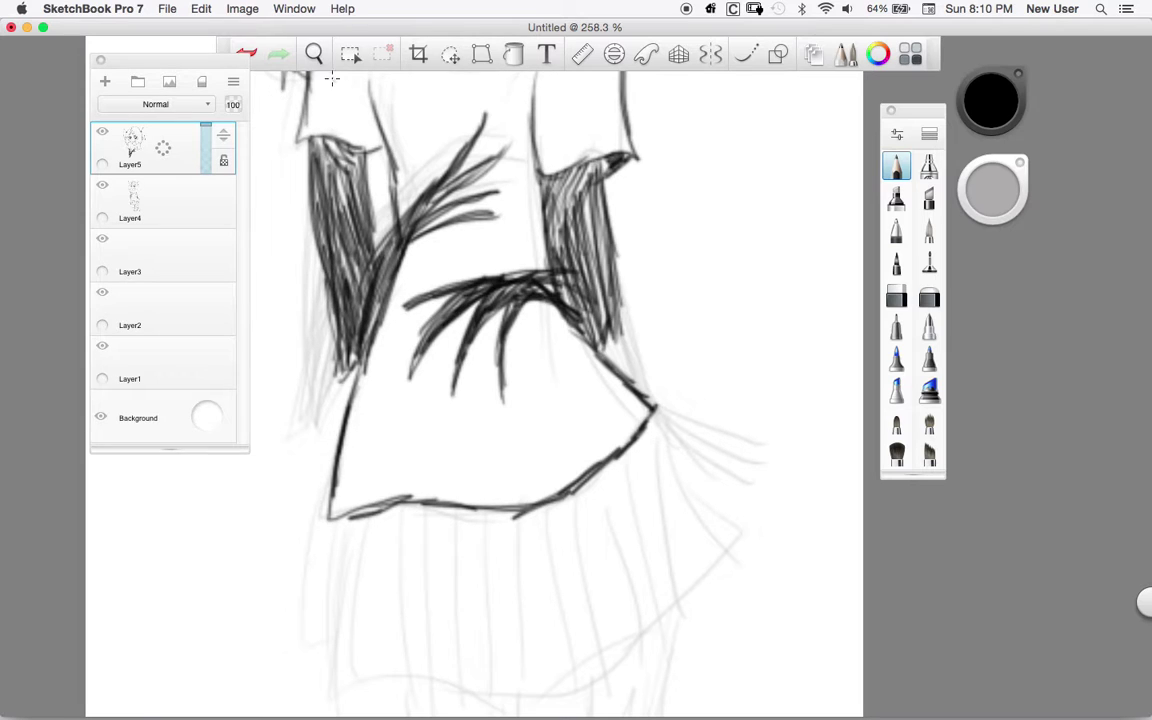
Outline the skirt below the shirt with a straight left edge, curved hem and flared right corner.
{"action": "left_click", "coordinate": [314, 54]}
{"action": "mouse_move", "coordinate": [423, 191]}
{"action": "left_mouse_down"}
{"action": "mouse_move", "coordinate": [458, 375]}
{"action": "mouse_move", "coordinate": [388, 177]}
{"action": "mouse_move", "coordinate": [433, 227]}
{"action": "mouse_move", "coordinate": [405, 75]}
{"action": "left_mouse_up"}
{"action": "left_click", "coordinate": [440, 249]}
{"action": "left_click_drag", "start_coordinate": [472, 272], "coordinate": [462, 206]}
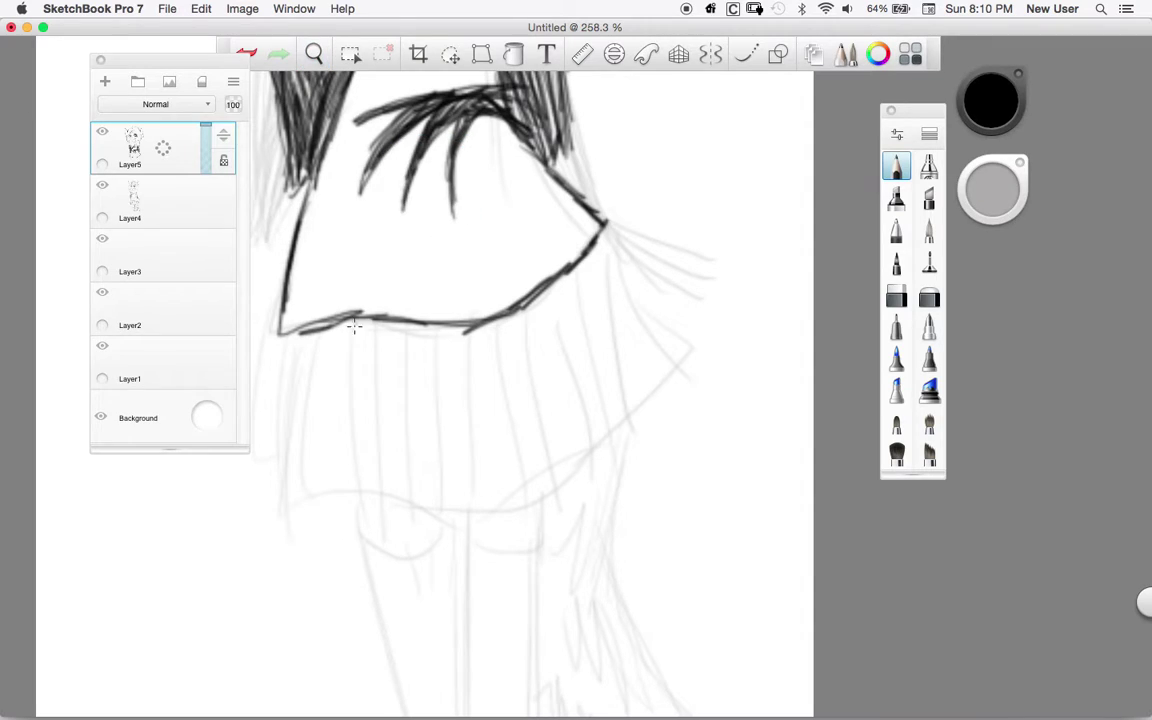
{"action": "mouse_move", "coordinate": [298, 330]}
{"action": "left_mouse_down"}
{"action": "mouse_move", "coordinate": [291, 505]}
{"action": "mouse_move", "coordinate": [397, 488]}
{"action": "mouse_move", "coordinate": [505, 495]}
{"action": "mouse_move", "coordinate": [495, 497]}
{"action": "mouse_move", "coordinate": [571, 466]}
{"action": "mouse_move", "coordinate": [619, 402]}
{"action": "left_mouse_up"}
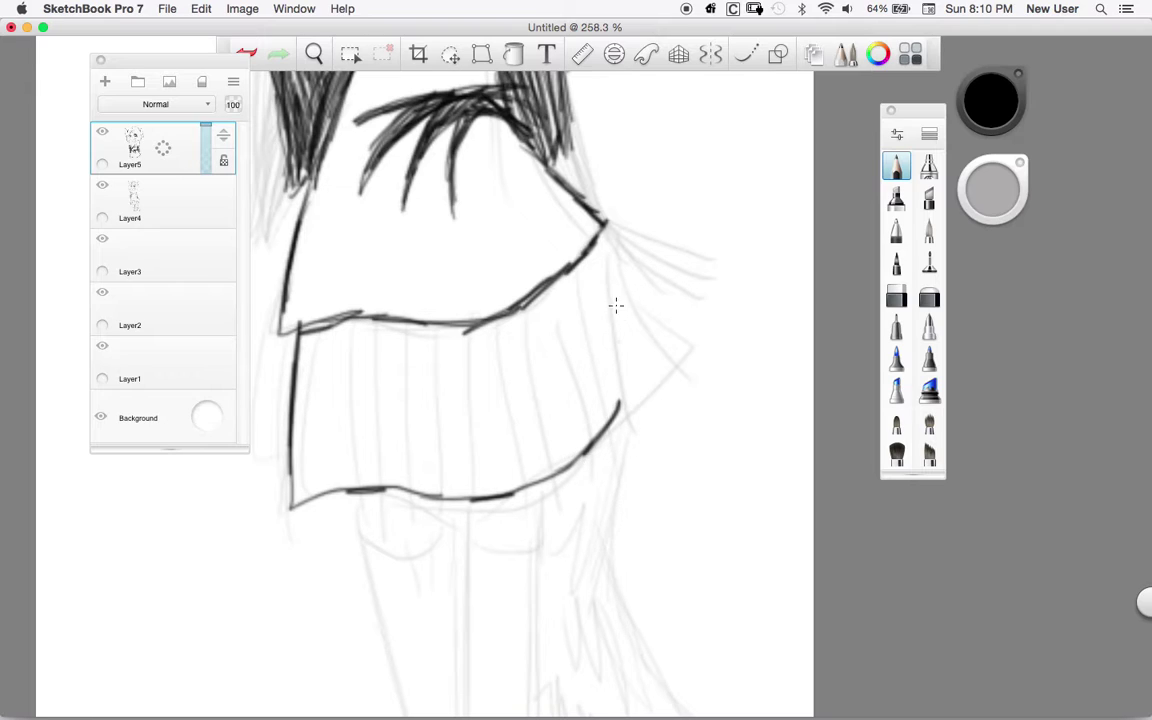
{"action": "mouse_move", "coordinate": [601, 236]}
{"action": "left_mouse_down"}
{"action": "mouse_move", "coordinate": [664, 351]}
{"action": "mouse_move", "coordinate": [612, 405]}
{"action": "left_mouse_up"}
{"action": "left_click_drag", "start_coordinate": [584, 260], "coordinate": [634, 384]}
{"action": "mouse_move", "coordinate": [634, 384]}
{"action": "left_mouse_down"}
{"action": "mouse_move", "coordinate": [578, 285]}
{"action": "mouse_move", "coordinate": [588, 436]}
{"action": "mouse_move", "coordinate": [532, 318]}
{"action": "mouse_move", "coordinate": [518, 472]}
{"action": "left_mouse_up"}
Draw the pleat lines running from the shirt hem down to the skirt's lower edge.
{"action": "left_click_drag", "start_coordinate": [426, 334], "coordinate": [455, 497]}
{"action": "left_click_drag", "start_coordinate": [362, 322], "coordinate": [377, 489]}
{"action": "left_click_drag", "start_coordinate": [531, 304], "coordinate": [568, 394]}
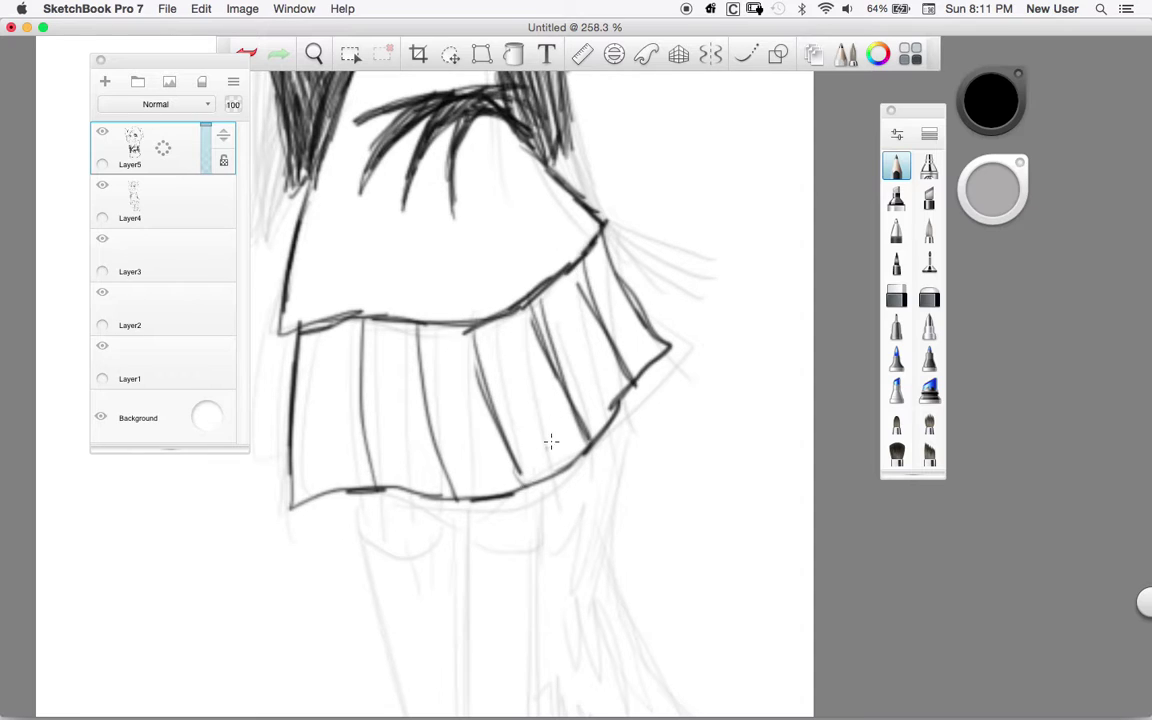
Fill the leftmost skirt pleat with dense vertical hatching using a darker pen brush.
{"action": "left_click", "coordinate": [896, 231]}
{"action": "mouse_move", "coordinate": [300, 342]}
{"action": "left_mouse_down"}
{"action": "mouse_move", "coordinate": [337, 318]}
{"action": "mouse_move", "coordinate": [331, 336]}
{"action": "mouse_move", "coordinate": [364, 318]}
{"action": "mouse_move", "coordinate": [370, 445]}
{"action": "left_mouse_up"}
{"action": "left_click_drag", "start_coordinate": [362, 346], "coordinate": [377, 482]}
{"action": "mouse_move", "coordinate": [353, 322]}
{"action": "left_mouse_down"}
{"action": "mouse_move", "coordinate": [370, 463]}
{"action": "mouse_move", "coordinate": [361, 450]}
{"action": "left_mouse_up"}
{"action": "left_click_drag", "start_coordinate": [297, 347], "coordinate": [297, 469]}
{"action": "left_click_drag", "start_coordinate": [303, 350], "coordinate": [303, 454]}
{"action": "left_click_drag", "start_coordinate": [313, 336], "coordinate": [314, 446]}
{"action": "mouse_move", "coordinate": [323, 336]}
{"action": "left_mouse_down"}
{"action": "mouse_move", "coordinate": [313, 435]}
{"action": "mouse_move", "coordinate": [326, 348]}
{"action": "mouse_move", "coordinate": [327, 450]}
{"action": "left_mouse_up"}
{"action": "mouse_move", "coordinate": [333, 342]}
{"action": "left_mouse_down"}
{"action": "mouse_move", "coordinate": [334, 454]}
{"action": "mouse_move", "coordinate": [310, 440]}
{"action": "left_mouse_up"}
{"action": "left_click_drag", "start_coordinate": [300, 330], "coordinate": [296, 450]}
{"action": "mouse_move", "coordinate": [296, 400]}
{"action": "left_mouse_down"}
{"action": "mouse_move", "coordinate": [293, 470]}
{"action": "mouse_move", "coordinate": [303, 475]}
{"action": "left_mouse_up"}
{"action": "mouse_move", "coordinate": [296, 372]}
{"action": "left_mouse_down"}
{"action": "mouse_move", "coordinate": [292, 448]}
{"action": "mouse_move", "coordinate": [314, 448]}
{"action": "mouse_move", "coordinate": [340, 372]}
{"action": "left_mouse_up"}
{"action": "left_click_drag", "start_coordinate": [308, 298], "coordinate": [288, 395]}
{"action": "left_click_drag", "start_coordinate": [294, 318], "coordinate": [282, 397]}
Hatch the second pleat from the left with dark strokes, keeping a white gap beside the first.
{"action": "left_click_drag", "start_coordinate": [383, 388], "coordinate": [384, 452]}
{"action": "left_click_drag", "start_coordinate": [387, 357], "coordinate": [397, 464]}
{"action": "mouse_move", "coordinate": [389, 385]}
{"action": "left_mouse_down"}
{"action": "mouse_move", "coordinate": [396, 481]}
{"action": "mouse_move", "coordinate": [399, 461]}
{"action": "mouse_move", "coordinate": [436, 490]}
{"action": "mouse_move", "coordinate": [404, 401]}
{"action": "mouse_move", "coordinate": [425, 458]}
{"action": "left_mouse_up"}
{"action": "left_click_drag", "start_coordinate": [398, 345], "coordinate": [404, 445]}
{"action": "mouse_move", "coordinate": [380, 305]}
{"action": "left_mouse_down"}
{"action": "mouse_move", "coordinate": [392, 430]}
{"action": "mouse_move", "coordinate": [380, 355]}
{"action": "mouse_move", "coordinate": [370, 355]}
{"action": "mouse_move", "coordinate": [385, 380]}
{"action": "left_mouse_up"}
{"action": "left_click_drag", "start_coordinate": [384, 335], "coordinate": [394, 390]}
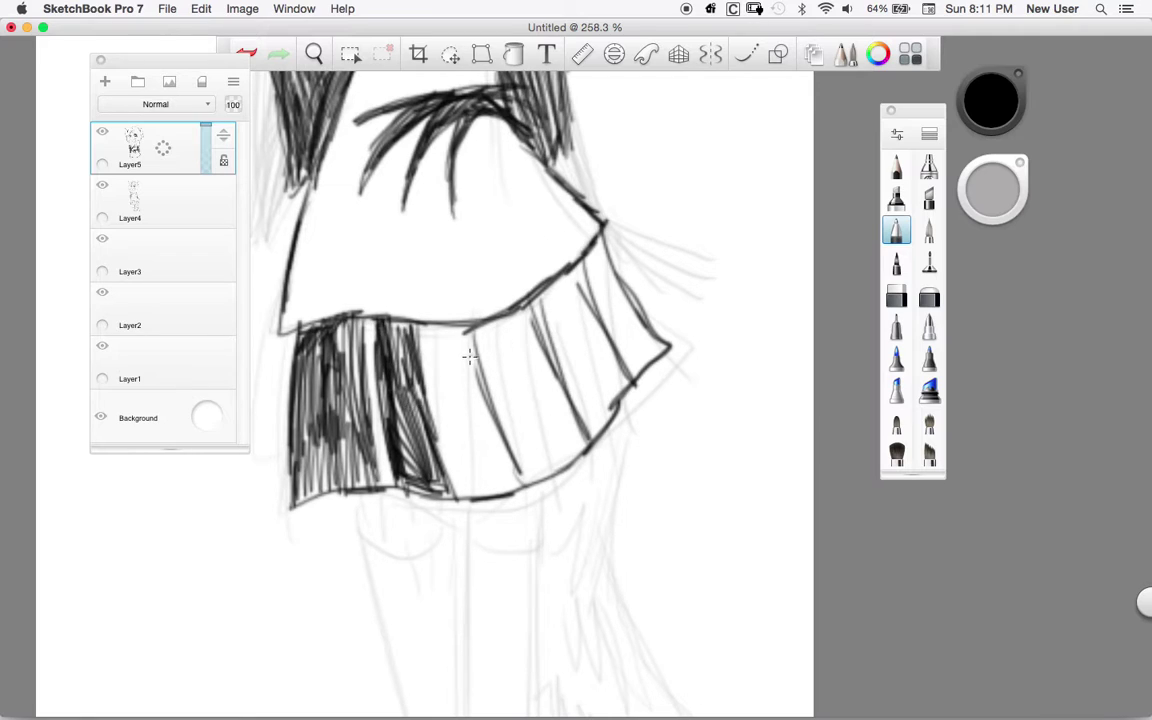
Fill the middle skirt pleat with dark slanted hatching down to the hem.
{"action": "left_click_drag", "start_coordinate": [436, 333], "coordinate": [464, 455]}
{"action": "left_click_drag", "start_coordinate": [444, 385], "coordinate": [473, 488]}
{"action": "left_click_drag", "start_coordinate": [437, 336], "coordinate": [474, 472]}
{"action": "left_click_drag", "start_coordinate": [471, 418], "coordinate": [481, 474]}
{"action": "mouse_move", "coordinate": [446, 335]}
{"action": "left_mouse_down"}
{"action": "mouse_move", "coordinate": [494, 470]}
{"action": "mouse_move", "coordinate": [464, 445]}
{"action": "mouse_move", "coordinate": [472, 425]}
{"action": "mouse_move", "coordinate": [455, 360]}
{"action": "mouse_move", "coordinate": [466, 487]}
{"action": "left_mouse_up"}
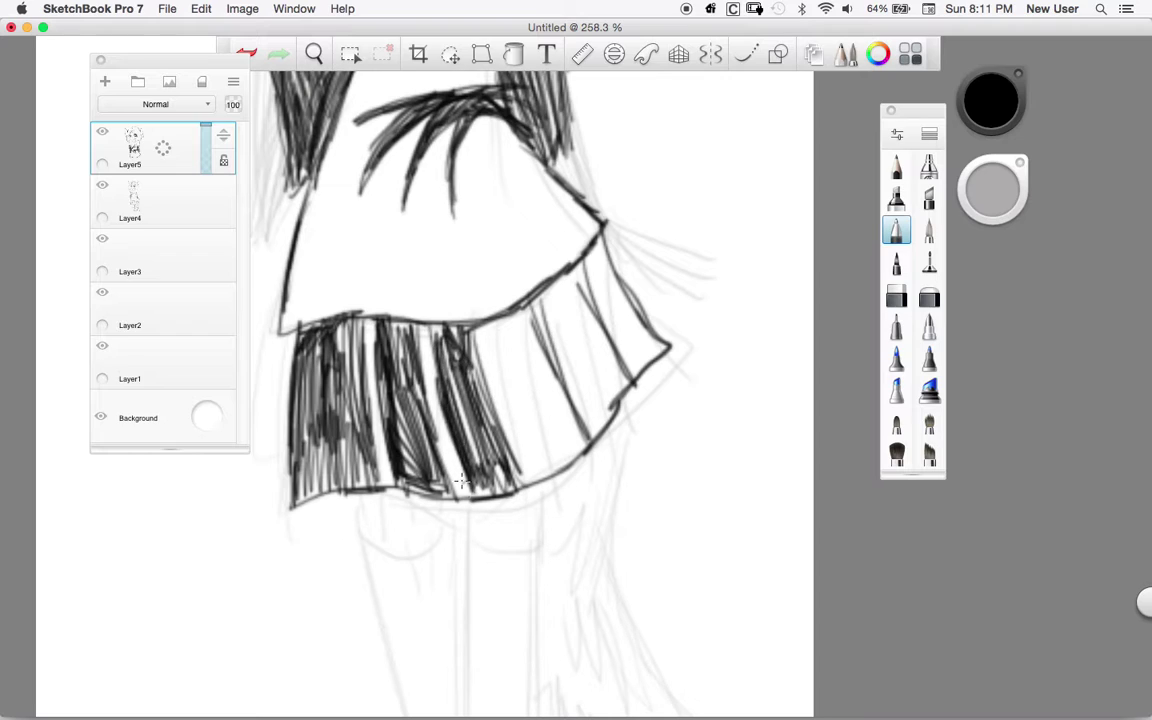
{"action": "mouse_move", "coordinate": [452, 335]}
{"action": "left_mouse_down"}
{"action": "mouse_move", "coordinate": [488, 490]}
{"action": "mouse_move", "coordinate": [487, 461]}
{"action": "left_mouse_up"}
{"action": "left_click_drag", "start_coordinate": [446, 342], "coordinate": [457, 410]}
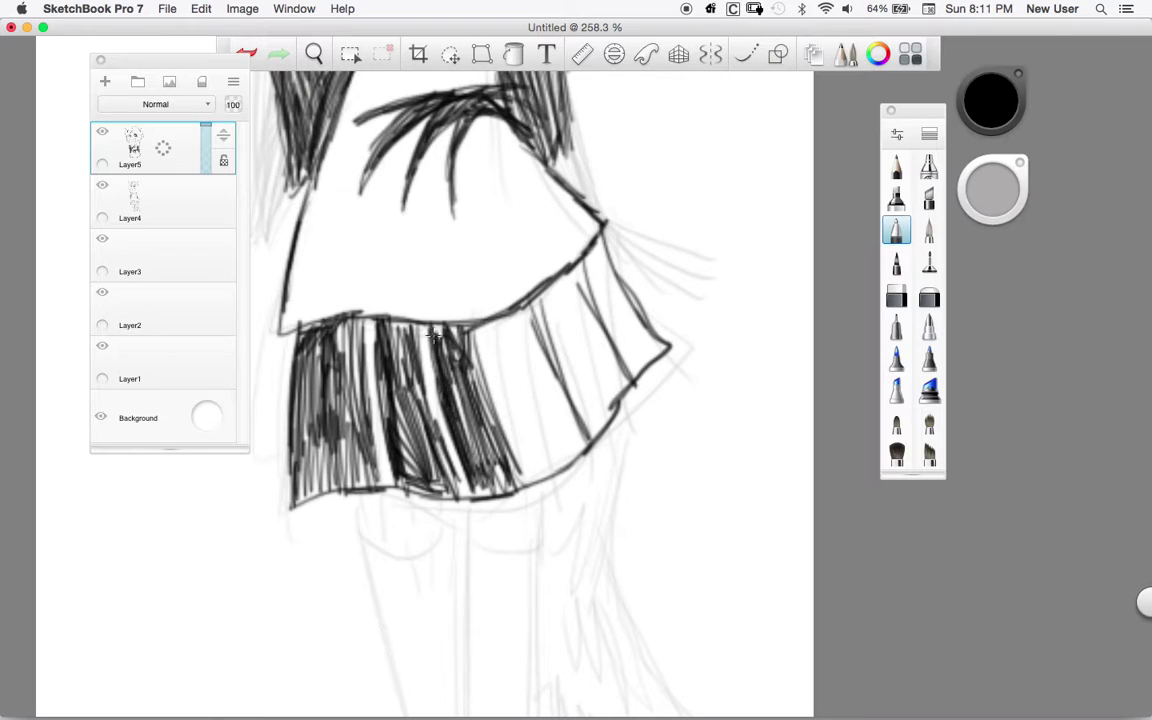
Hatch the remaining skirt pleats on the right with dark slanted strokes, leaving narrow white gaps between them.
{"action": "mouse_move", "coordinate": [495, 322]}
{"action": "left_mouse_down"}
{"action": "mouse_move", "coordinate": [530, 440]}
{"action": "mouse_move", "coordinate": [555, 470]}
{"action": "mouse_move", "coordinate": [566, 465]}
{"action": "left_mouse_up"}
{"action": "left_click_drag", "start_coordinate": [511, 326], "coordinate": [574, 453]}
{"action": "mouse_move", "coordinate": [521, 320]}
{"action": "left_mouse_down"}
{"action": "mouse_move", "coordinate": [576, 453]}
{"action": "mouse_move", "coordinate": [586, 446]}
{"action": "left_mouse_up"}
{"action": "mouse_move", "coordinate": [532, 325]}
{"action": "left_mouse_down"}
{"action": "mouse_move", "coordinate": [582, 443]}
{"action": "mouse_move", "coordinate": [567, 404]}
{"action": "left_mouse_up"}
{"action": "left_click_drag", "start_coordinate": [553, 289], "coordinate": [595, 412]}
{"action": "left_click_drag", "start_coordinate": [558, 288], "coordinate": [607, 411]}
{"action": "left_click_drag", "start_coordinate": [567, 290], "coordinate": [622, 405]}
{"action": "mouse_move", "coordinate": [580, 285]}
{"action": "left_mouse_down"}
{"action": "mouse_move", "coordinate": [625, 398]}
{"action": "mouse_move", "coordinate": [623, 376]}
{"action": "left_mouse_up"}
{"action": "mouse_move", "coordinate": [576, 271]}
{"action": "left_mouse_down"}
{"action": "mouse_move", "coordinate": [617, 358]}
{"action": "mouse_move", "coordinate": [588, 301]}
{"action": "mouse_move", "coordinate": [645, 360]}
{"action": "mouse_move", "coordinate": [655, 350]}
{"action": "mouse_move", "coordinate": [640, 340]}
{"action": "mouse_move", "coordinate": [647, 356]}
{"action": "mouse_move", "coordinate": [638, 350]}
{"action": "left_mouse_up"}
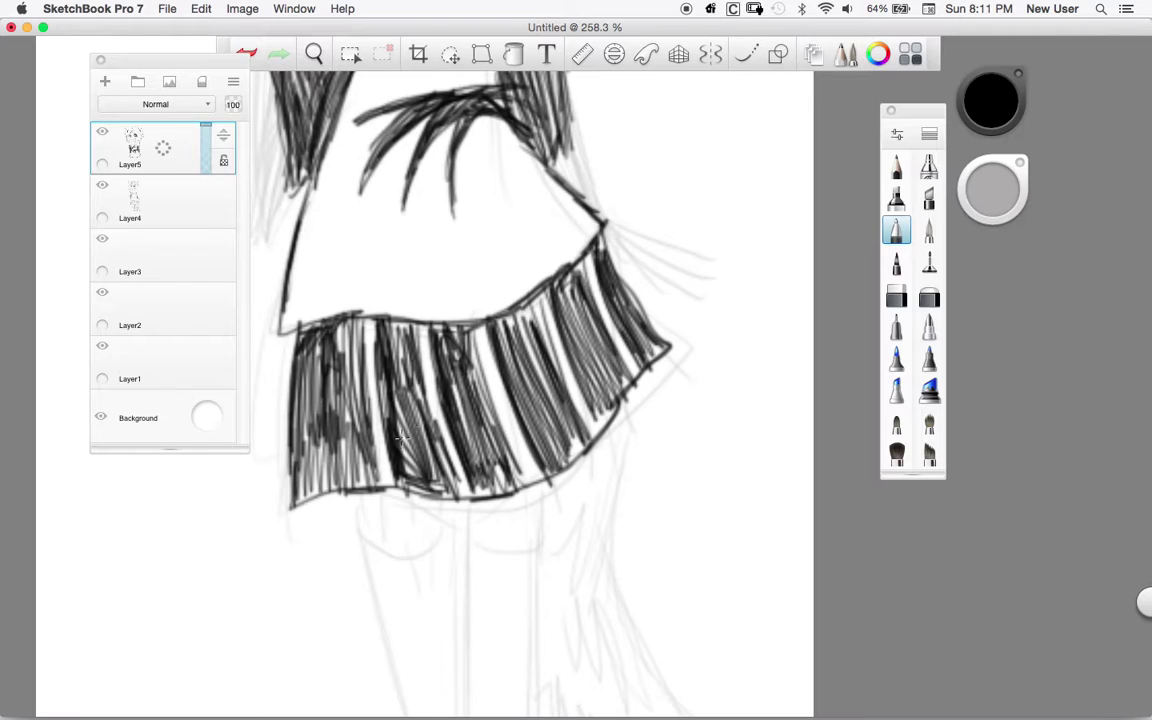
Fill in the light patches in the left and middle pleats with extra dark strokes, and switch back to the pencil.
{"action": "left_click_drag", "start_coordinate": [316, 300], "coordinate": [302, 360]}
{"action": "left_click_drag", "start_coordinate": [428, 330], "coordinate": [408, 405]}
{"action": "left_click_drag", "start_coordinate": [425, 356], "coordinate": [410, 400]}
{"action": "mouse_move", "coordinate": [422, 332]}
{"action": "left_mouse_down"}
{"action": "mouse_move", "coordinate": [452, 428]}
{"action": "mouse_move", "coordinate": [476, 440]}
{"action": "left_mouse_up"}
{"action": "left_click_drag", "start_coordinate": [434, 368], "coordinate": [470, 445]}
{"action": "left_click_drag", "start_coordinate": [463, 375], "coordinate": [491, 476]}
{"action": "left_click_drag", "start_coordinate": [533, 319], "coordinate": [548, 354]}
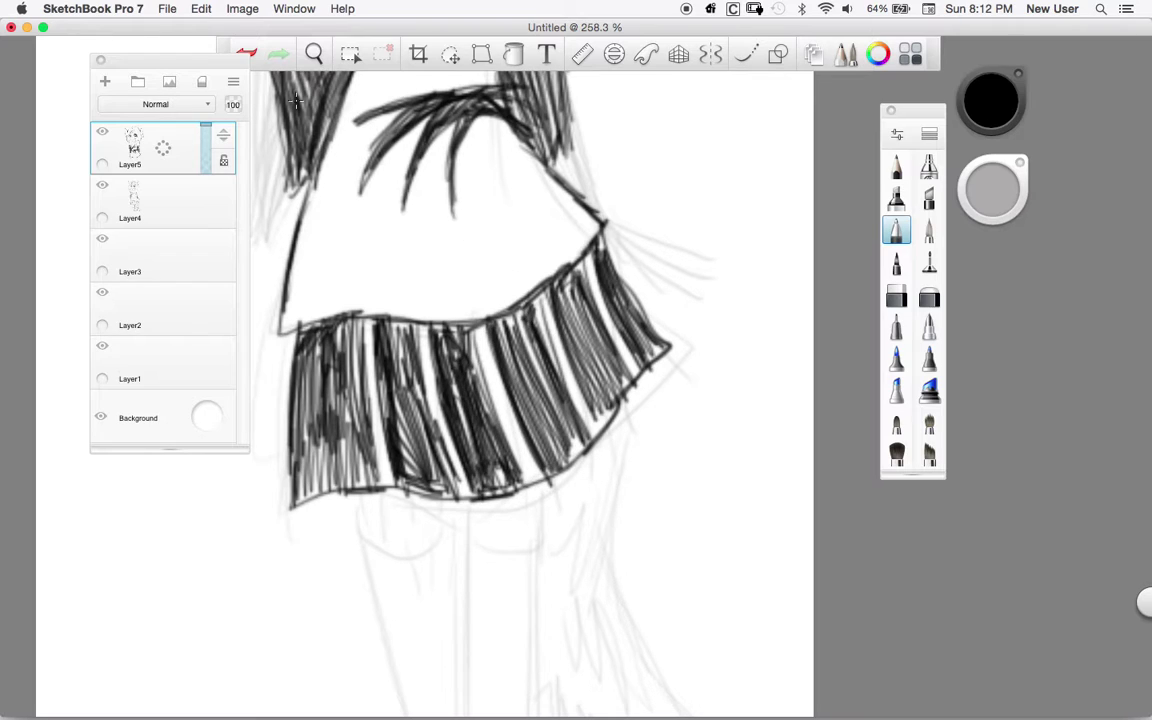
{"action": "left_click", "coordinate": [896, 166]}
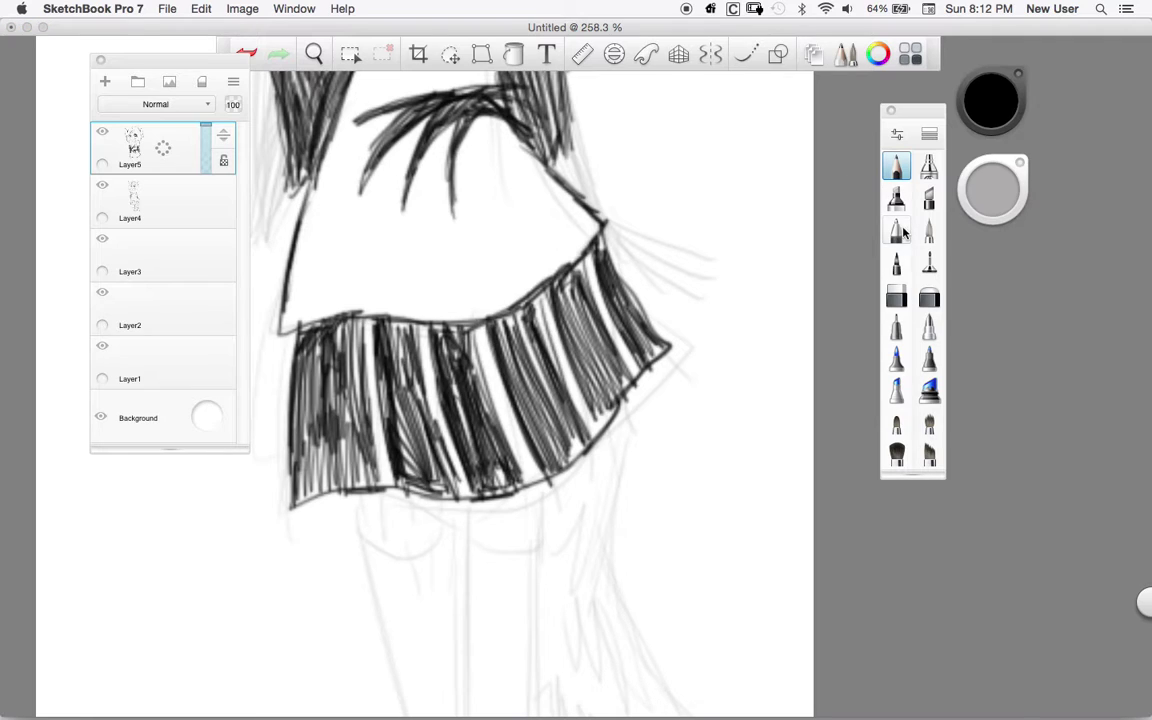
Ink both legs below the skirt with the Ballpoint Pen, adding stocking tops with short tick marks and dark shading at the feet.
{"action": "left_click", "coordinate": [896, 231]}
{"action": "left_click", "coordinate": [313, 55]}
{"action": "mouse_move", "coordinate": [513, 468]}
{"action": "left_mouse_down"}
{"action": "mouse_move", "coordinate": [479, 260]}
{"action": "mouse_move", "coordinate": [504, 396]}
{"action": "left_mouse_up"}
{"action": "left_click", "coordinate": [515, 227]}
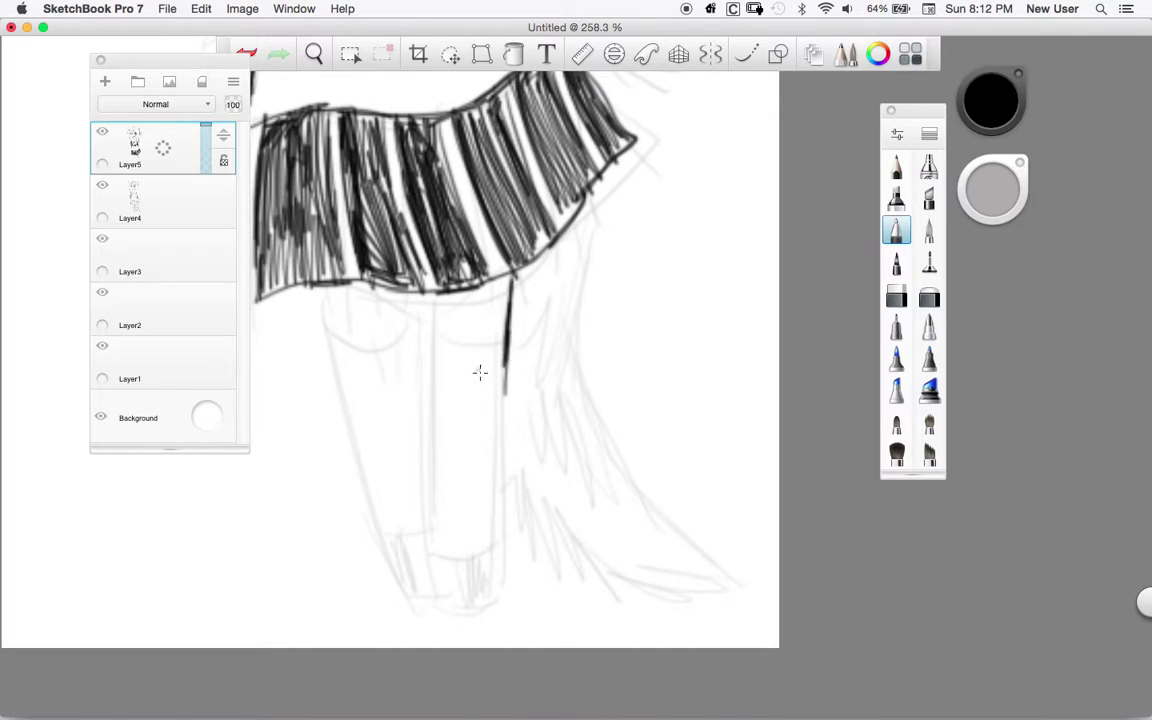
{"action": "mouse_move", "coordinate": [504, 380]}
{"action": "left_mouse_down"}
{"action": "mouse_move", "coordinate": [490, 603]}
{"action": "mouse_move", "coordinate": [434, 611]}
{"action": "mouse_move", "coordinate": [437, 291]}
{"action": "mouse_move", "coordinate": [432, 370]}
{"action": "mouse_move", "coordinate": [506, 323]}
{"action": "left_mouse_up"}
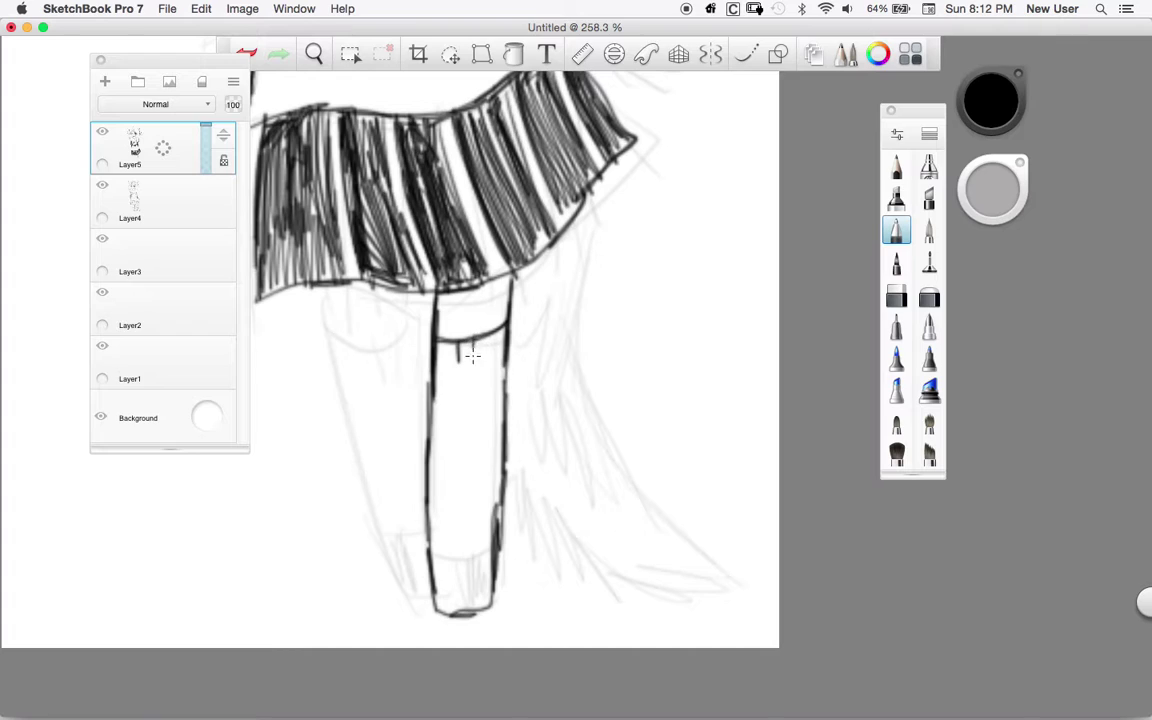
{"action": "left_click_drag", "start_coordinate": [466, 581], "coordinate": [455, 591]}
{"action": "mouse_move", "coordinate": [334, 298]}
{"action": "left_mouse_down"}
{"action": "mouse_move", "coordinate": [360, 425]}
{"action": "mouse_move", "coordinate": [421, 563]}
{"action": "left_mouse_up"}
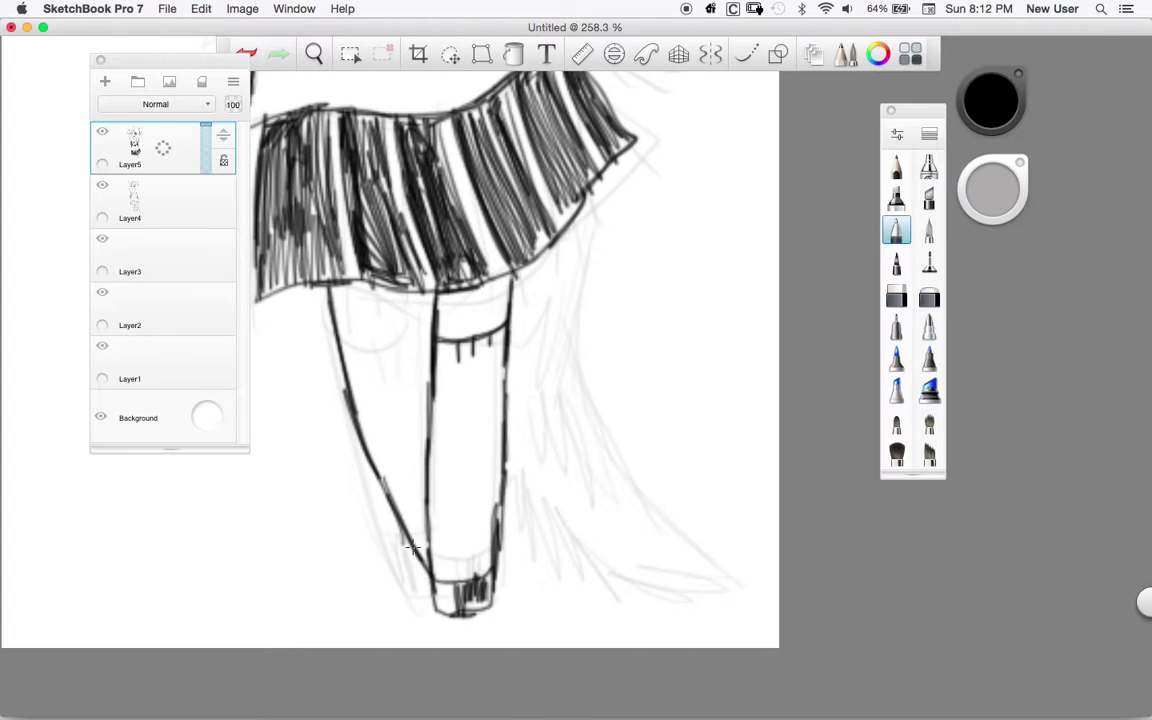
{"action": "mouse_move", "coordinate": [405, 293]}
{"action": "left_mouse_down"}
{"action": "mouse_move", "coordinate": [428, 372]}
{"action": "mouse_move", "coordinate": [360, 351]}
{"action": "left_mouse_up"}
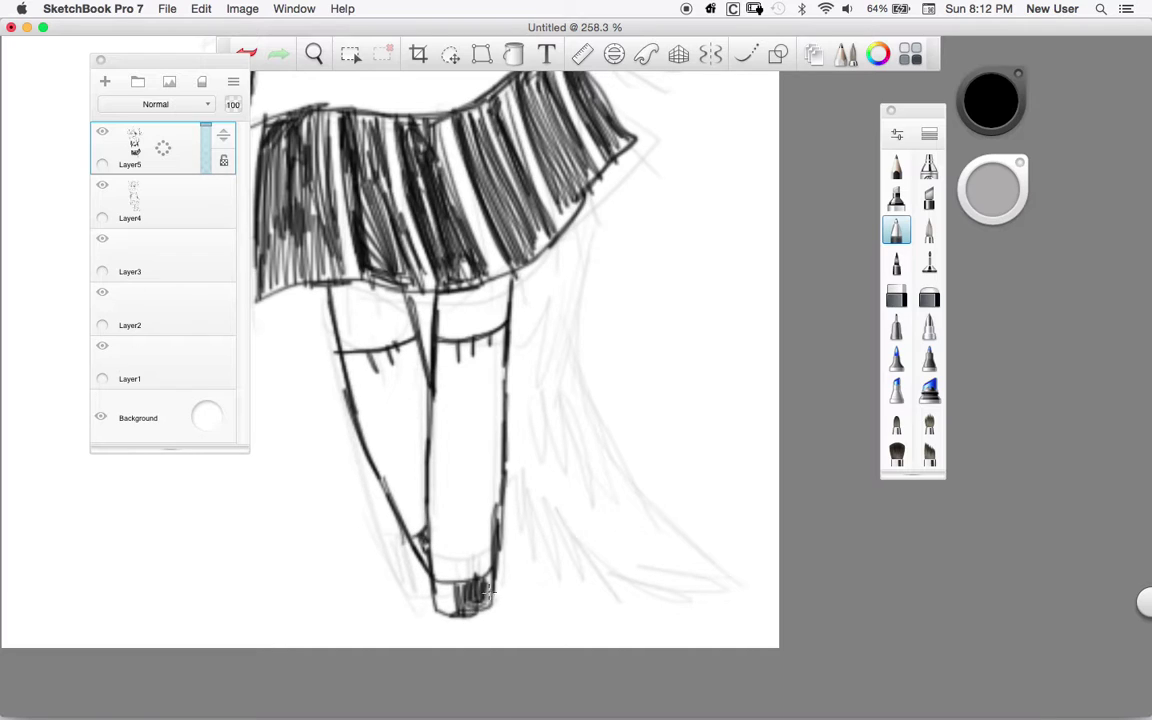
Outline the long flowing tail beside the right leg, hatch it with dark strokes, and shade beneath the skirt's left hem.
{"action": "mouse_move", "coordinate": [575, 224]}
{"action": "left_mouse_down"}
{"action": "mouse_move", "coordinate": [597, 288]}
{"action": "mouse_move", "coordinate": [589, 307]}
{"action": "left_mouse_up"}
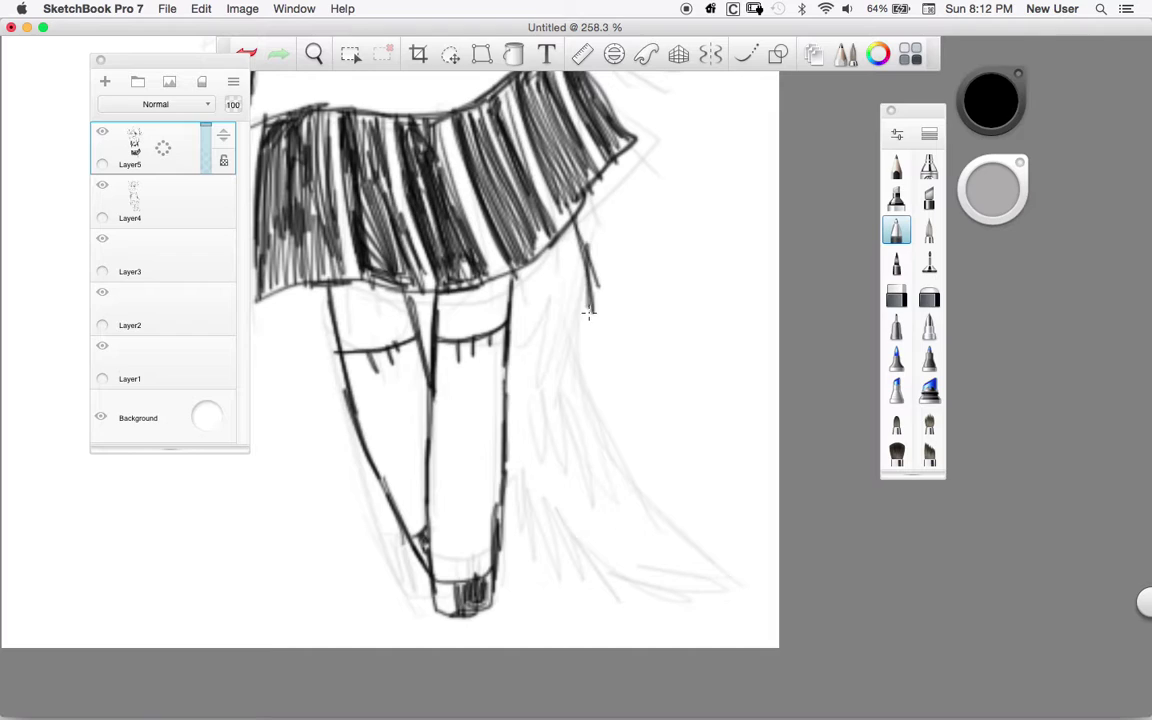
{"action": "mouse_move", "coordinate": [586, 258]}
{"action": "left_mouse_down"}
{"action": "mouse_move", "coordinate": [597, 312]}
{"action": "mouse_move", "coordinate": [586, 450]}
{"action": "mouse_move", "coordinate": [651, 562]}
{"action": "mouse_move", "coordinate": [600, 600]}
{"action": "mouse_move", "coordinate": [527, 576]}
{"action": "mouse_move", "coordinate": [514, 583]}
{"action": "mouse_move", "coordinate": [502, 550]}
{"action": "left_mouse_up"}
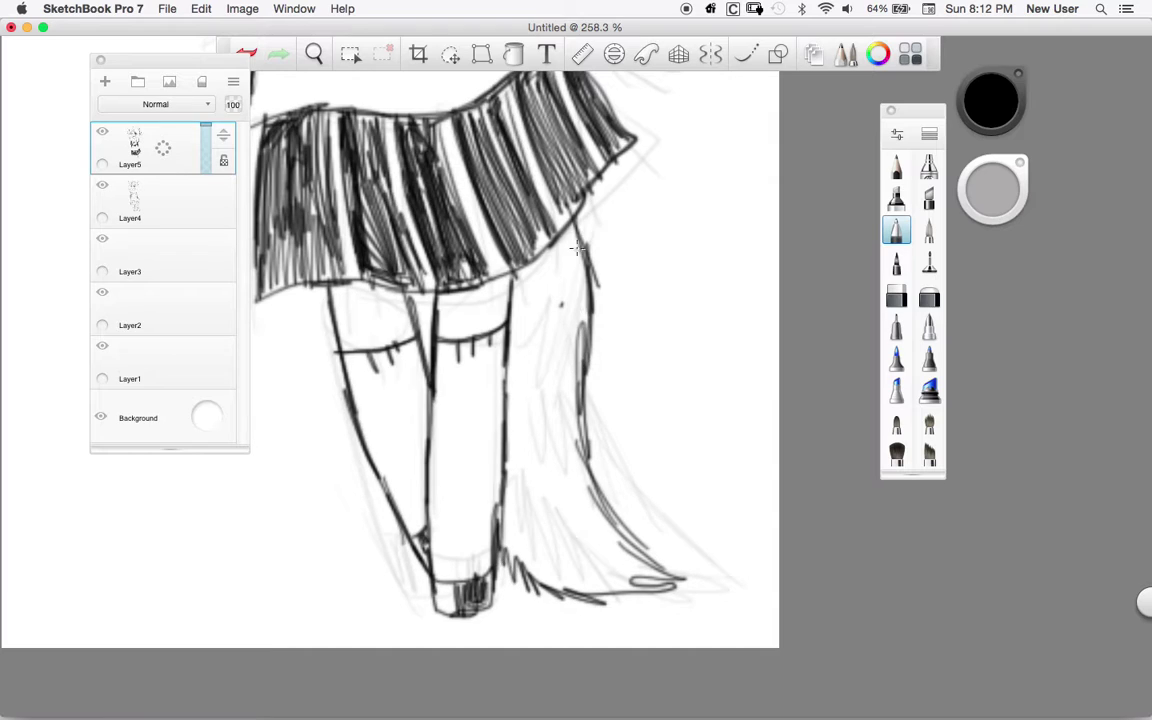
{"action": "mouse_move", "coordinate": [581, 296]}
{"action": "left_mouse_down"}
{"action": "mouse_move", "coordinate": [562, 318]}
{"action": "mouse_move", "coordinate": [555, 305]}
{"action": "mouse_move", "coordinate": [535, 380]}
{"action": "mouse_move", "coordinate": [580, 250]}
{"action": "mouse_move", "coordinate": [560, 330]}
{"action": "mouse_move", "coordinate": [545, 290]}
{"action": "mouse_move", "coordinate": [515, 340]}
{"action": "mouse_move", "coordinate": [540, 325]}
{"action": "left_mouse_up"}
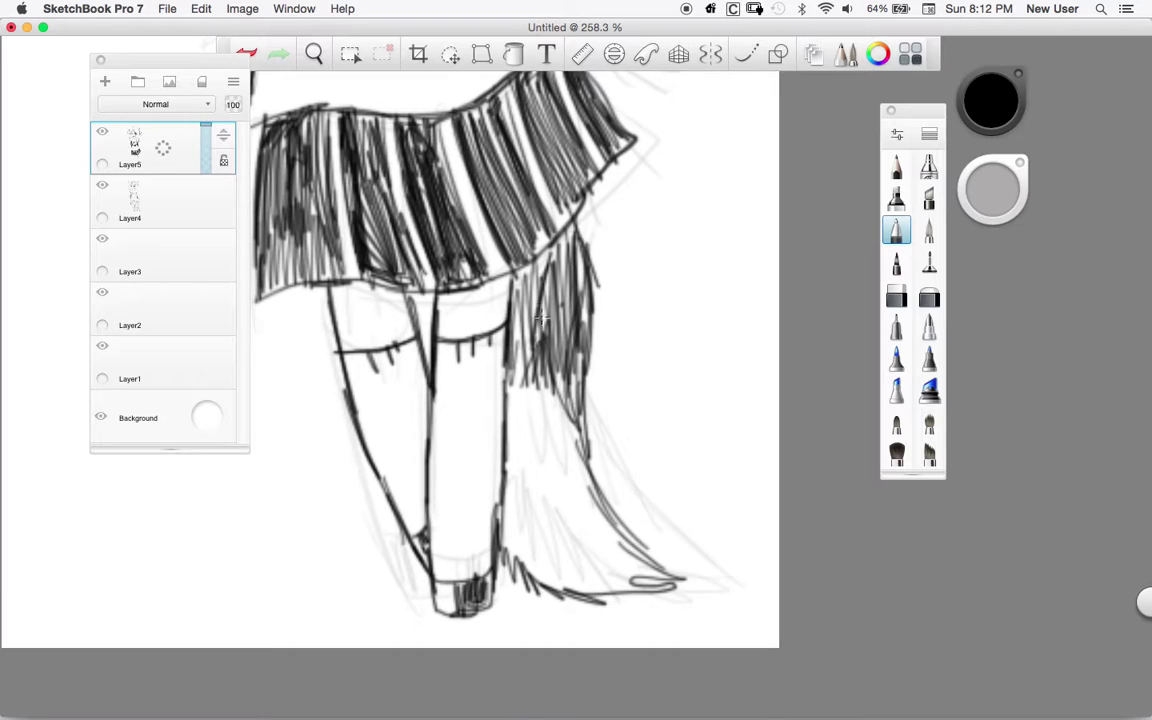
{"action": "mouse_move", "coordinate": [512, 366]}
{"action": "left_mouse_down"}
{"action": "mouse_move", "coordinate": [518, 400]}
{"action": "mouse_move", "coordinate": [530, 380]}
{"action": "mouse_move", "coordinate": [543, 400]}
{"action": "mouse_move", "coordinate": [558, 374]}
{"action": "mouse_move", "coordinate": [588, 480]}
{"action": "left_mouse_up"}
{"action": "mouse_move", "coordinate": [503, 508]}
{"action": "left_mouse_down"}
{"action": "mouse_move", "coordinate": [520, 500]}
{"action": "mouse_move", "coordinate": [593, 531]}
{"action": "mouse_move", "coordinate": [545, 500]}
{"action": "mouse_move", "coordinate": [630, 541]}
{"action": "mouse_move", "coordinate": [548, 468]}
{"action": "mouse_move", "coordinate": [510, 500]}
{"action": "left_mouse_up"}
{"action": "mouse_move", "coordinate": [584, 237]}
{"action": "left_mouse_down"}
{"action": "mouse_move", "coordinate": [550, 300]}
{"action": "mouse_move", "coordinate": [555, 380]}
{"action": "mouse_move", "coordinate": [591, 507]}
{"action": "mouse_move", "coordinate": [569, 467]}
{"action": "left_mouse_up"}
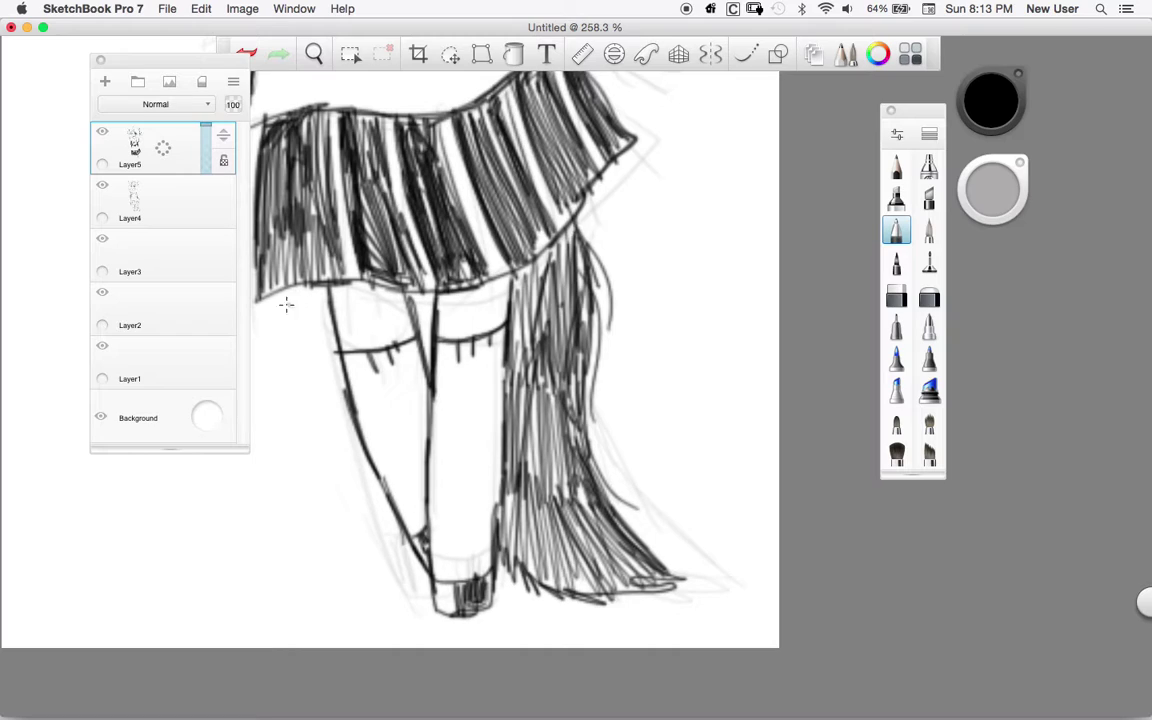
{"action": "left_click_drag", "start_coordinate": [293, 296], "coordinate": [330, 311]}
{"action": "left_click_drag", "start_coordinate": [293, 292], "coordinate": [306, 295]}
Darken the left arm below the sleeve with dense vertical hatching down to its lower end.
{"action": "left_click", "coordinate": [314, 53]}
{"action": "left_click_drag", "start_coordinate": [413, 118], "coordinate": [479, 523]}
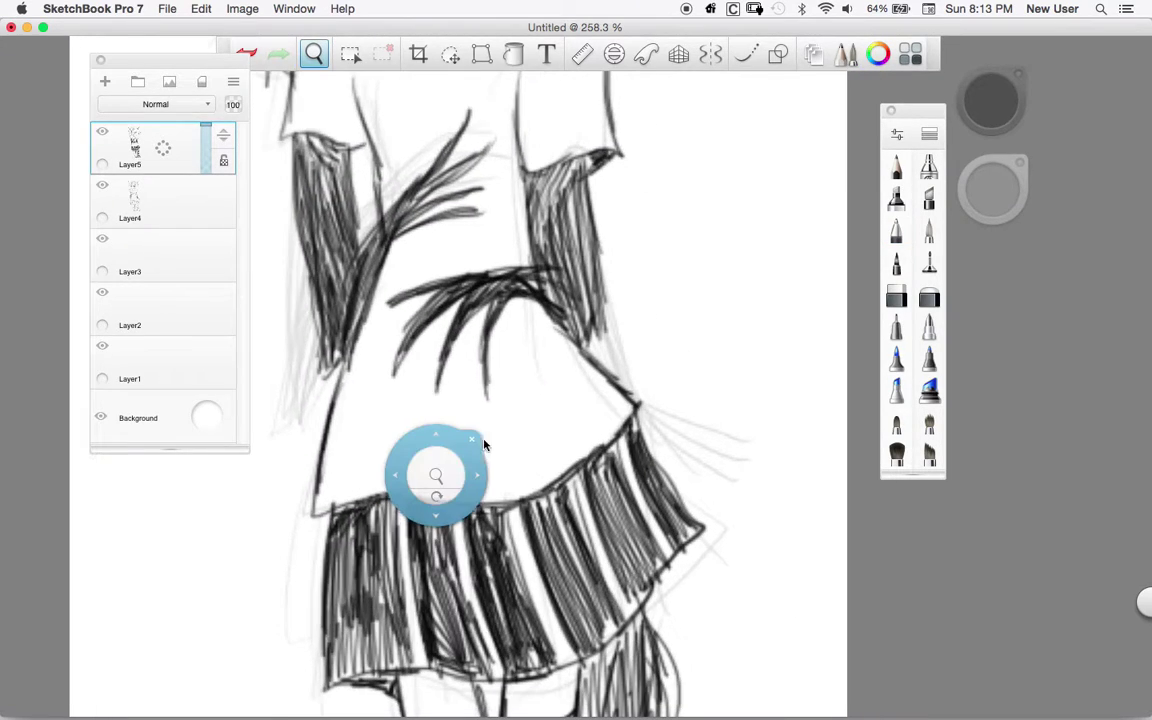
{"action": "left_click_drag", "start_coordinate": [488, 411], "coordinate": [520, 561]}
{"action": "left_click_drag", "start_coordinate": [478, 311], "coordinate": [491, 303]}
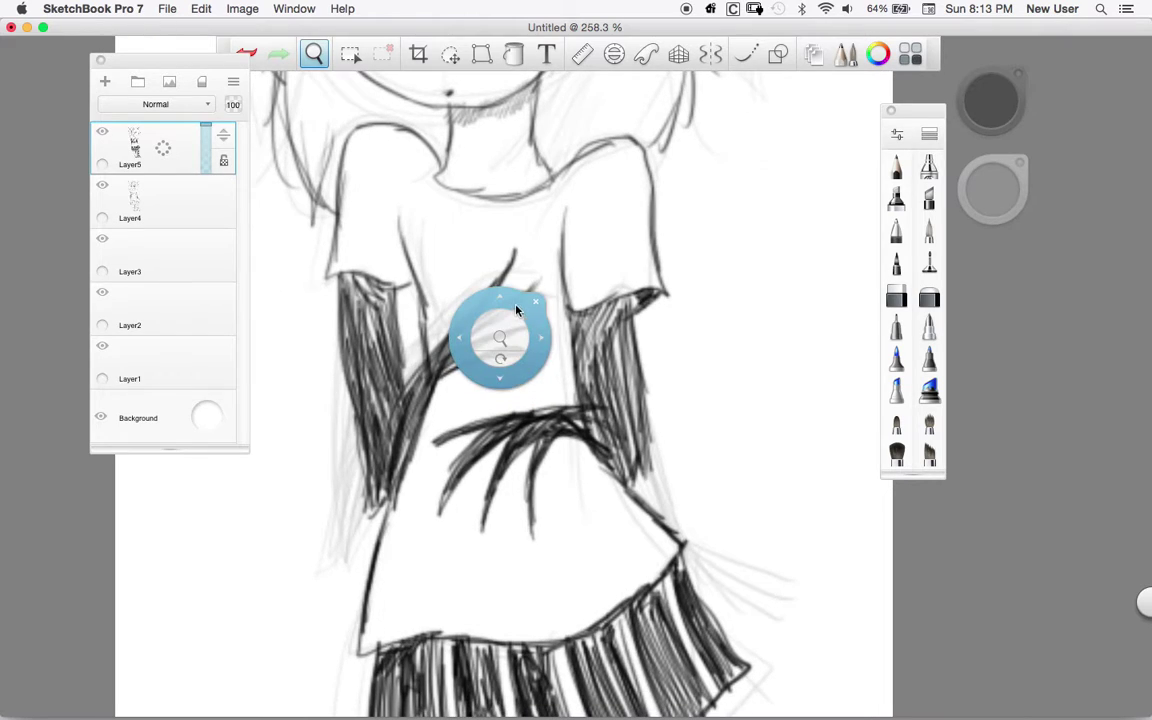
{"action": "left_click", "coordinate": [533, 301]}
{"action": "mouse_move", "coordinate": [353, 282]}
{"action": "left_mouse_down"}
{"action": "mouse_move", "coordinate": [374, 436]}
{"action": "mouse_move", "coordinate": [382, 416]}
{"action": "left_mouse_up"}
{"action": "mouse_move", "coordinate": [372, 287]}
{"action": "left_mouse_down"}
{"action": "mouse_move", "coordinate": [388, 398]}
{"action": "mouse_move", "coordinate": [390, 377]}
{"action": "left_mouse_up"}
{"action": "left_click_drag", "start_coordinate": [400, 296], "coordinate": [404, 388]}
{"action": "mouse_move", "coordinate": [393, 292]}
{"action": "left_mouse_down"}
{"action": "mouse_move", "coordinate": [405, 400]}
{"action": "mouse_move", "coordinate": [385, 495]}
{"action": "left_mouse_up"}
{"action": "left_click_drag", "start_coordinate": [408, 404], "coordinate": [380, 498]}
{"action": "mouse_move", "coordinate": [366, 397]}
{"action": "left_mouse_down"}
{"action": "mouse_move", "coordinate": [372, 505]}
{"action": "mouse_move", "coordinate": [362, 510]}
{"action": "left_mouse_up"}
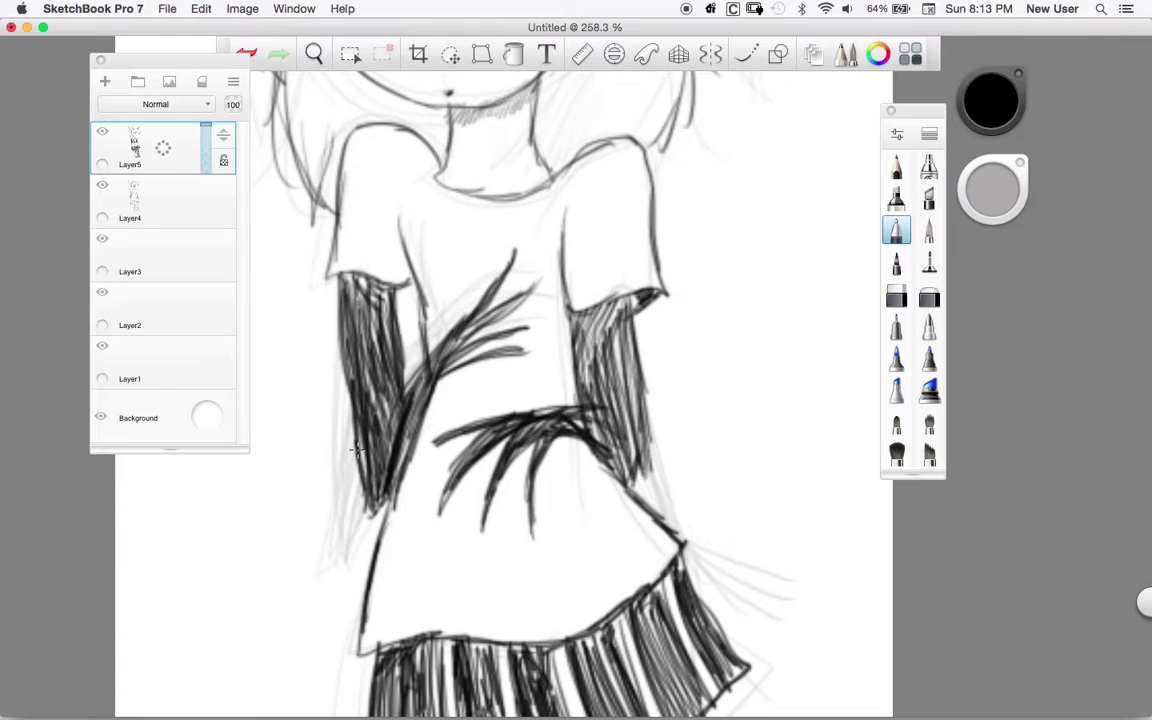
Thicken and extend the dark claw-like strokes across the shirt, and add denser hatching to the right arm.
{"action": "mouse_move", "coordinate": [484, 304]}
{"action": "left_mouse_down"}
{"action": "mouse_move", "coordinate": [511, 238]}
{"action": "mouse_move", "coordinate": [481, 301]}
{"action": "mouse_move", "coordinate": [499, 307]}
{"action": "mouse_move", "coordinate": [538, 273]}
{"action": "mouse_move", "coordinate": [462, 345]}
{"action": "mouse_move", "coordinate": [511, 307]}
{"action": "left_mouse_up"}
{"action": "mouse_move", "coordinate": [447, 366]}
{"action": "left_mouse_down"}
{"action": "mouse_move", "coordinate": [503, 333]}
{"action": "mouse_move", "coordinate": [457, 358]}
{"action": "left_mouse_up"}
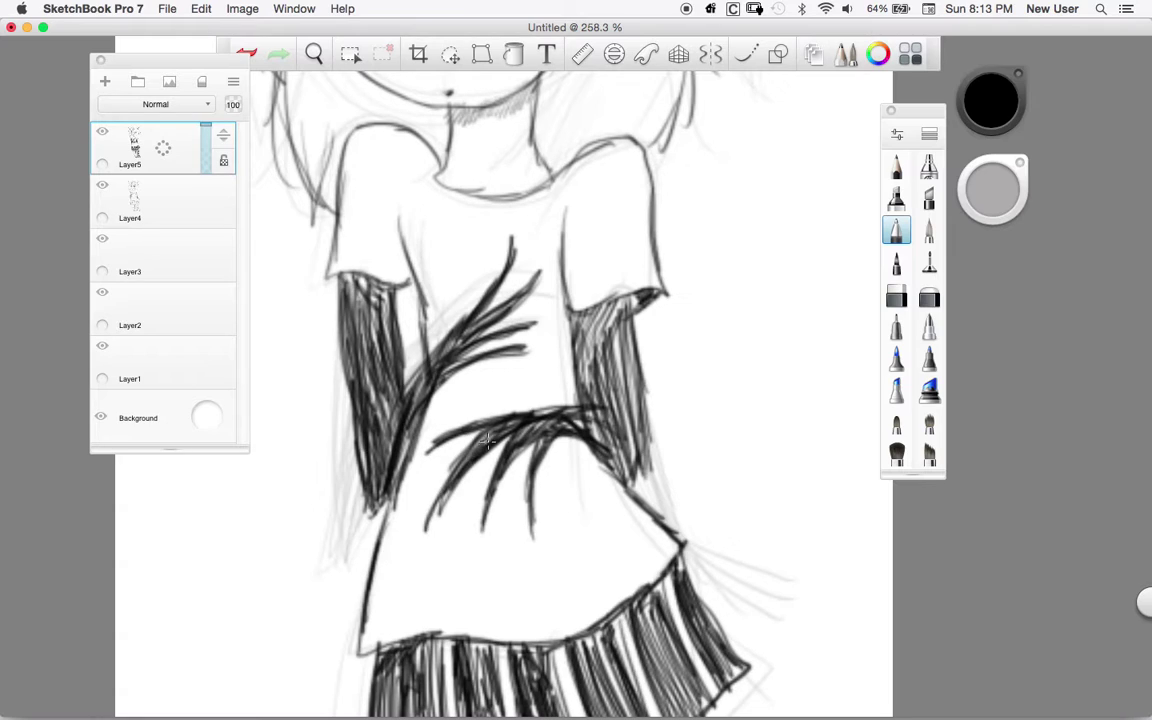
{"action": "left_click_drag", "start_coordinate": [498, 471], "coordinate": [484, 540]}
{"action": "left_click_drag", "start_coordinate": [606, 438], "coordinate": [620, 460]}
{"action": "mouse_move", "coordinate": [645, 308]}
{"action": "left_mouse_down"}
{"action": "mouse_move", "coordinate": [642, 430]}
{"action": "mouse_move", "coordinate": [622, 400]}
{"action": "mouse_move", "coordinate": [598, 404]}
{"action": "mouse_move", "coordinate": [579, 328]}
{"action": "left_mouse_up"}
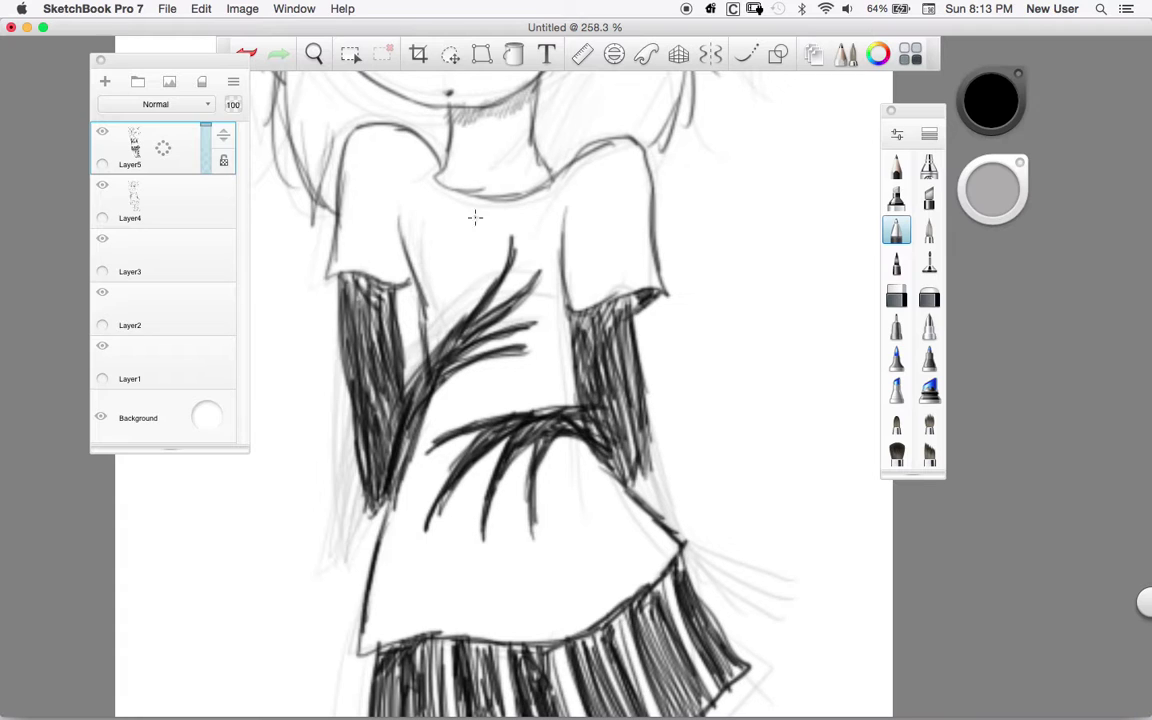
Hatch the lower left hair above the shoulder with dark Ballpoint Pen strokes.
{"action": "left_click", "coordinate": [320, 58]}
{"action": "left_click_drag", "start_coordinate": [388, 103], "coordinate": [458, 424]}
{"action": "left_click", "coordinate": [458, 380]}
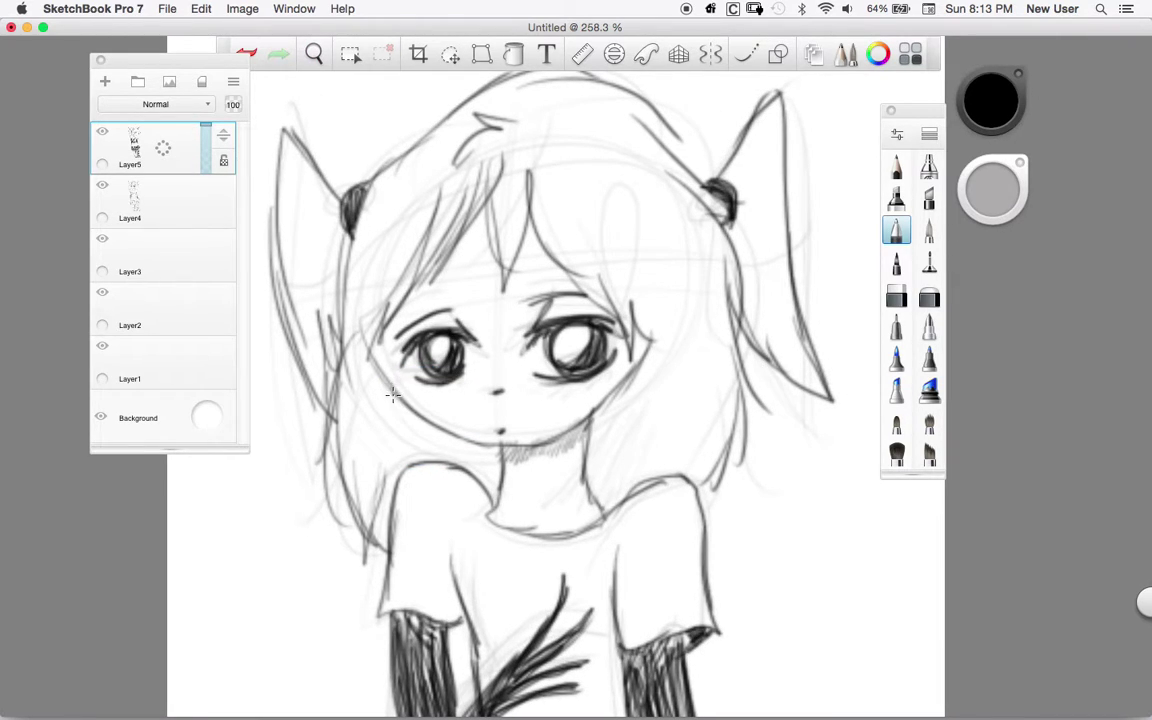
{"action": "mouse_move", "coordinate": [365, 518]}
{"action": "left_mouse_down"}
{"action": "mouse_move", "coordinate": [341, 461]}
{"action": "mouse_move", "coordinate": [346, 404]}
{"action": "mouse_move", "coordinate": [387, 545]}
{"action": "mouse_move", "coordinate": [387, 466]}
{"action": "mouse_move", "coordinate": [400, 446]}
{"action": "mouse_move", "coordinate": [381, 495]}
{"action": "mouse_move", "coordinate": [376, 454]}
{"action": "mouse_move", "coordinate": [391, 486]}
{"action": "mouse_move", "coordinate": [411, 443]}
{"action": "left_mouse_up"}
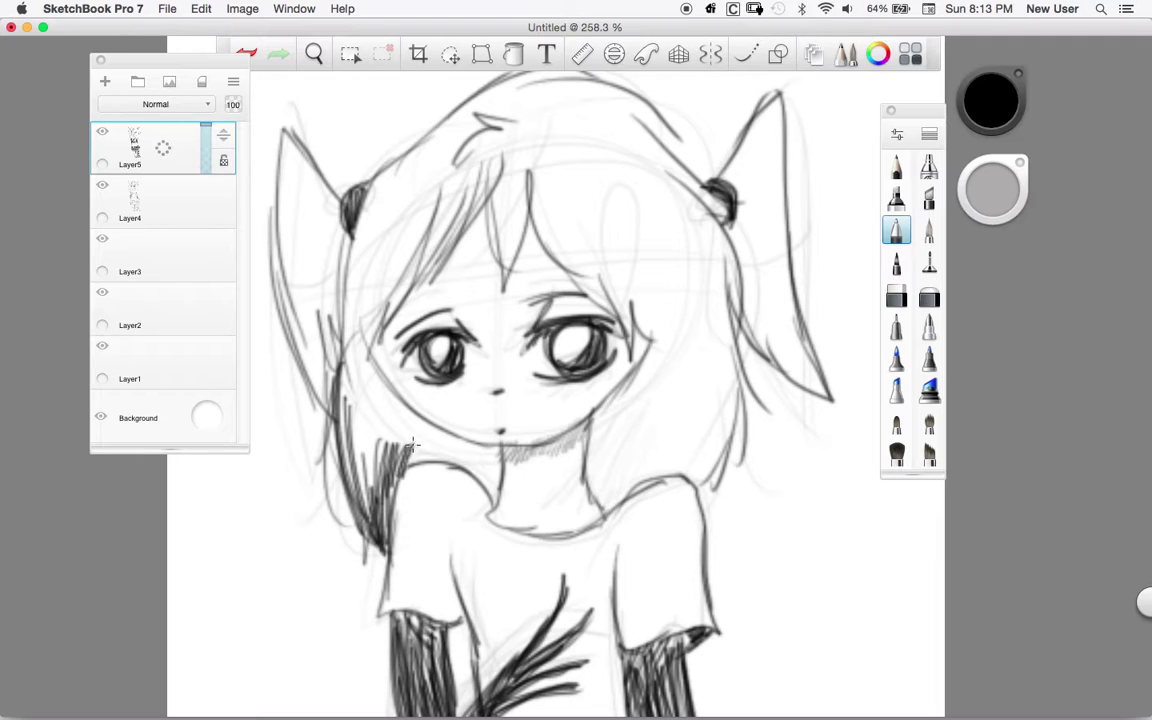
Hatch the left side of the hair and the middle fringe strand with light Pencil strokes.
{"action": "left_click", "coordinate": [896, 165]}
{"action": "mouse_move", "coordinate": [348, 168]}
{"action": "left_mouse_down"}
{"action": "mouse_move", "coordinate": [316, 328]}
{"action": "mouse_move", "coordinate": [355, 365]}
{"action": "mouse_move", "coordinate": [392, 190]}
{"action": "mouse_move", "coordinate": [372, 160]}
{"action": "mouse_move", "coordinate": [335, 440]}
{"action": "mouse_move", "coordinate": [372, 373]}
{"action": "mouse_move", "coordinate": [345, 360]}
{"action": "mouse_move", "coordinate": [390, 412]}
{"action": "mouse_move", "coordinate": [428, 436]}
{"action": "mouse_move", "coordinate": [468, 440]}
{"action": "mouse_move", "coordinate": [490, 490]}
{"action": "left_mouse_up"}
{"action": "left_click_drag", "start_coordinate": [483, 458], "coordinate": [497, 496]}
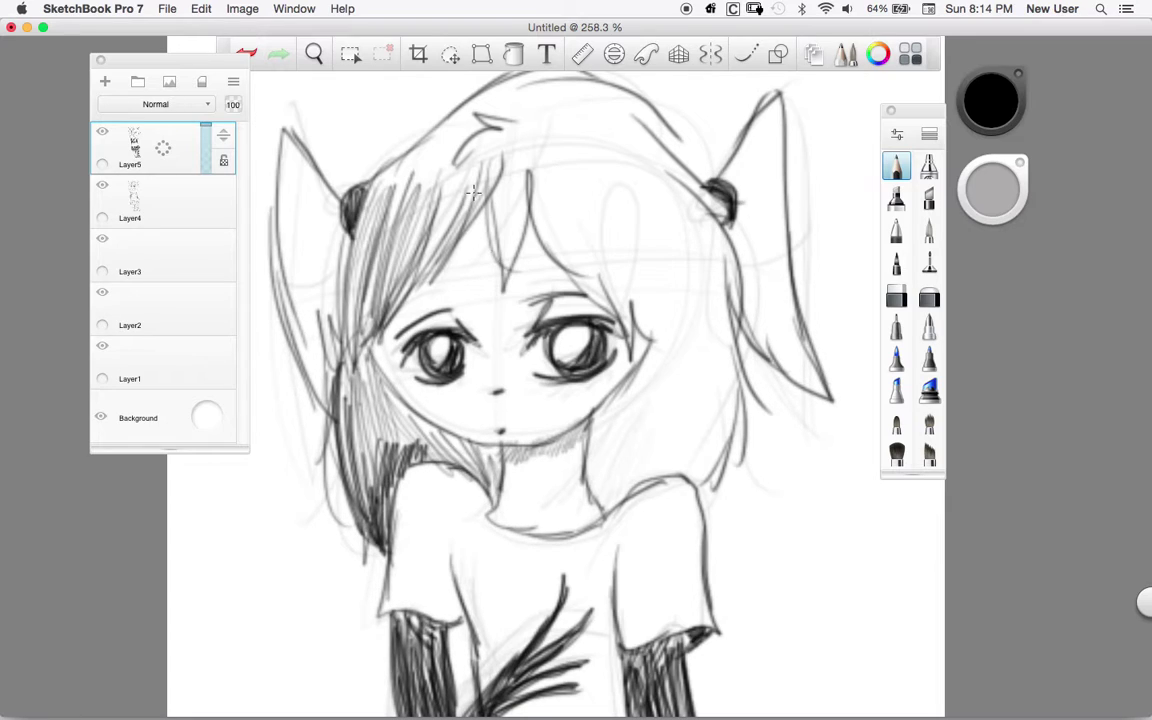
{"action": "mouse_move", "coordinate": [378, 194]}
{"action": "left_mouse_down"}
{"action": "mouse_move", "coordinate": [502, 88]}
{"action": "mouse_move", "coordinate": [412, 173]}
{"action": "mouse_move", "coordinate": [456, 120]}
{"action": "mouse_move", "coordinate": [422, 222]}
{"action": "mouse_move", "coordinate": [482, 129]}
{"action": "mouse_move", "coordinate": [503, 272]}
{"action": "mouse_move", "coordinate": [521, 172]}
{"action": "mouse_move", "coordinate": [524, 242]}
{"action": "left_mouse_up"}
Fill the crown and the right side of the fringe with light pencil strokes following the hair's direction.
{"action": "key", "text": "space"}
{"action": "left_click_drag", "start_coordinate": [476, 141], "coordinate": [411, 193]}
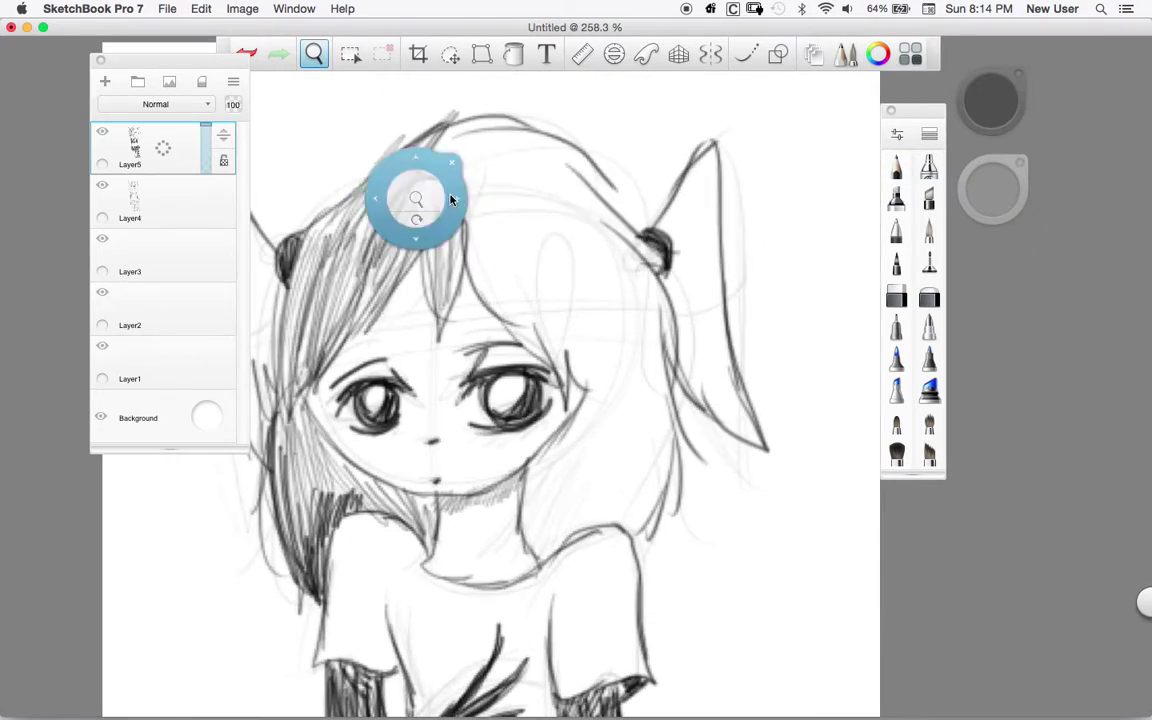
{"action": "mouse_move", "coordinate": [453, 158]}
{"action": "left_mouse_down"}
{"action": "mouse_move", "coordinate": [462, 118]}
{"action": "mouse_move", "coordinate": [463, 197]}
{"action": "mouse_move", "coordinate": [477, 143]}
{"action": "mouse_move", "coordinate": [455, 132]}
{"action": "mouse_move", "coordinate": [448, 162]}
{"action": "mouse_move", "coordinate": [466, 230]}
{"action": "mouse_move", "coordinate": [494, 307]}
{"action": "mouse_move", "coordinate": [516, 319]}
{"action": "mouse_move", "coordinate": [474, 163]}
{"action": "mouse_move", "coordinate": [513, 241]}
{"action": "mouse_move", "coordinate": [506, 193]}
{"action": "mouse_move", "coordinate": [476, 127]}
{"action": "mouse_move", "coordinate": [596, 185]}
{"action": "mouse_move", "coordinate": [566, 163]}
{"action": "left_mouse_up"}
{"action": "mouse_move", "coordinate": [536, 310]}
{"action": "left_mouse_down"}
{"action": "mouse_move", "coordinate": [578, 384]}
{"action": "mouse_move", "coordinate": [583, 366]}
{"action": "mouse_move", "coordinate": [536, 229]}
{"action": "mouse_move", "coordinate": [545, 207]}
{"action": "mouse_move", "coordinate": [621, 355]}
{"action": "mouse_move", "coordinate": [574, 243]}
{"action": "mouse_move", "coordinate": [621, 305]}
{"action": "mouse_move", "coordinate": [589, 222]}
{"action": "mouse_move", "coordinate": [625, 266]}
{"action": "mouse_move", "coordinate": [625, 247]}
{"action": "mouse_move", "coordinate": [509, 156]}
{"action": "mouse_move", "coordinate": [581, 232]}
{"action": "mouse_move", "coordinate": [610, 220]}
{"action": "left_mouse_up"}
Hatch the lower right hair down to the shoulder and the inner edge of the right pigtail in pencil.
{"action": "left_click", "coordinate": [314, 58]}
{"action": "left_click_drag", "start_coordinate": [424, 301], "coordinate": [450, 290]}
{"action": "left_click", "coordinate": [435, 251]}
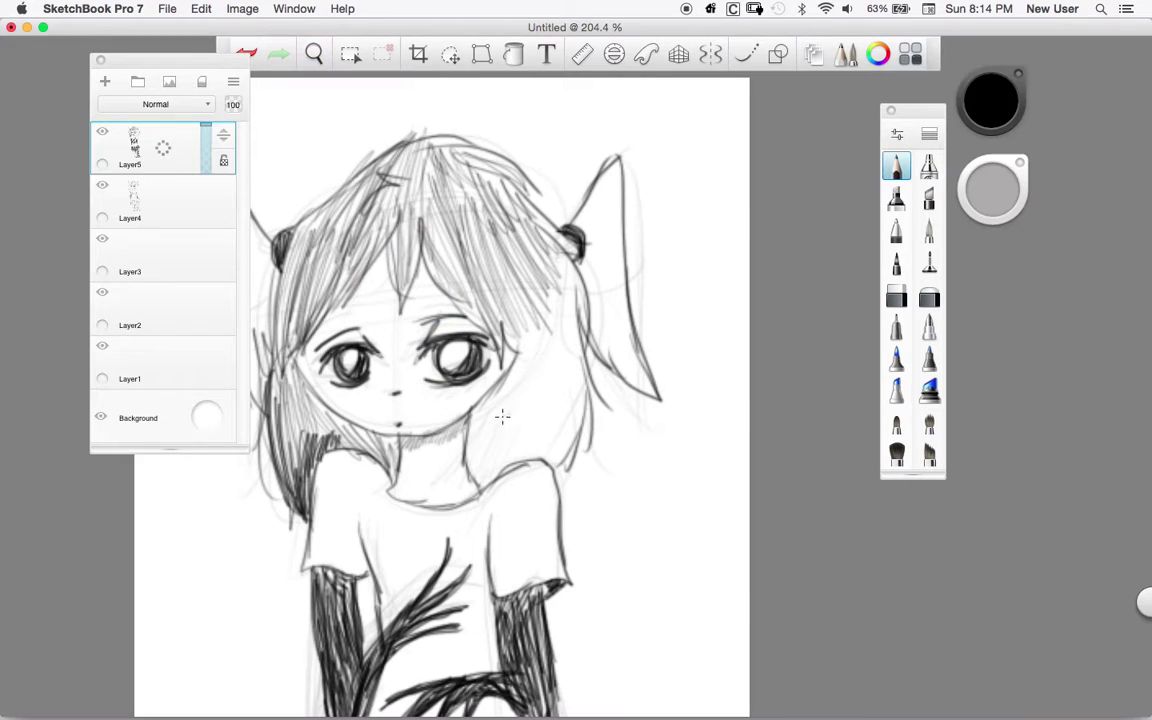
{"action": "mouse_move", "coordinate": [469, 469]}
{"action": "left_mouse_down"}
{"action": "mouse_move", "coordinate": [484, 416]}
{"action": "mouse_move", "coordinate": [503, 475]}
{"action": "mouse_move", "coordinate": [510, 368]}
{"action": "mouse_move", "coordinate": [525, 436]}
{"action": "mouse_move", "coordinate": [526, 354]}
{"action": "mouse_move", "coordinate": [556, 447]}
{"action": "mouse_move", "coordinate": [552, 311]}
{"action": "mouse_move", "coordinate": [562, 390]}
{"action": "mouse_move", "coordinate": [570, 302]}
{"action": "mouse_move", "coordinate": [572, 434]}
{"action": "left_mouse_up"}
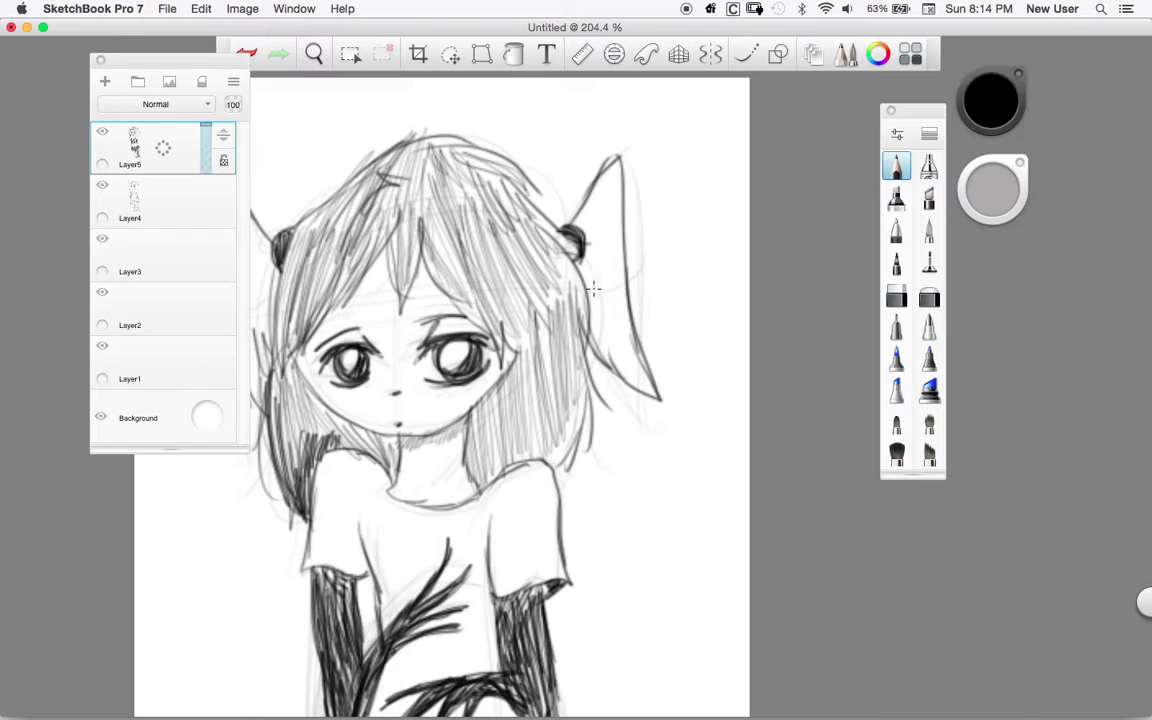
{"action": "mouse_move", "coordinate": [582, 308]}
{"action": "left_mouse_down"}
{"action": "mouse_move", "coordinate": [589, 269]}
{"action": "mouse_move", "coordinate": [595, 323]}
{"action": "mouse_move", "coordinate": [637, 383]}
{"action": "left_mouse_up"}
Add light pencil hatching along the left pigtail's inner edge beside the head.
{"action": "left_click", "coordinate": [317, 60]}
{"action": "left_click_drag", "start_coordinate": [384, 116], "coordinate": [476, 131]}
{"action": "left_click", "coordinate": [489, 114]}
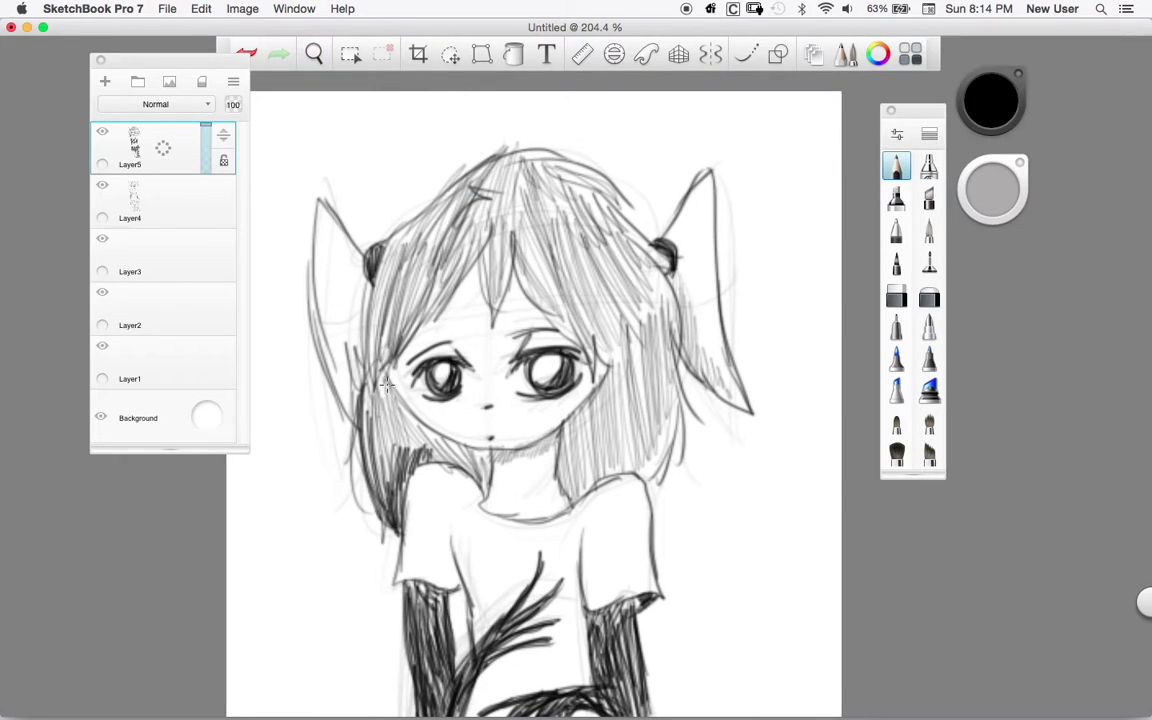
{"action": "mouse_move", "coordinate": [355, 395]}
{"action": "left_mouse_down"}
{"action": "mouse_move", "coordinate": [353, 362]}
{"action": "mouse_move", "coordinate": [351, 393]}
{"action": "left_mouse_up"}
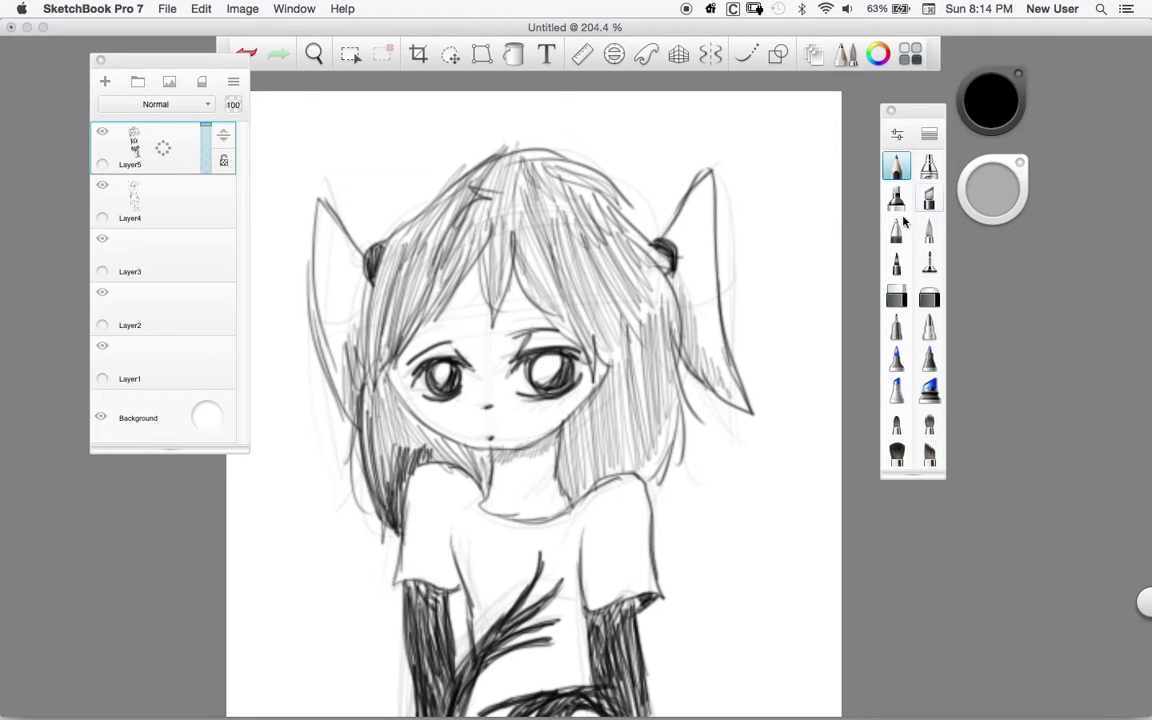
Darken the pigtails' inner edges and the lower hair on both sides of the face with the Ballpoint Pen.
{"action": "left_click", "coordinate": [897, 240]}
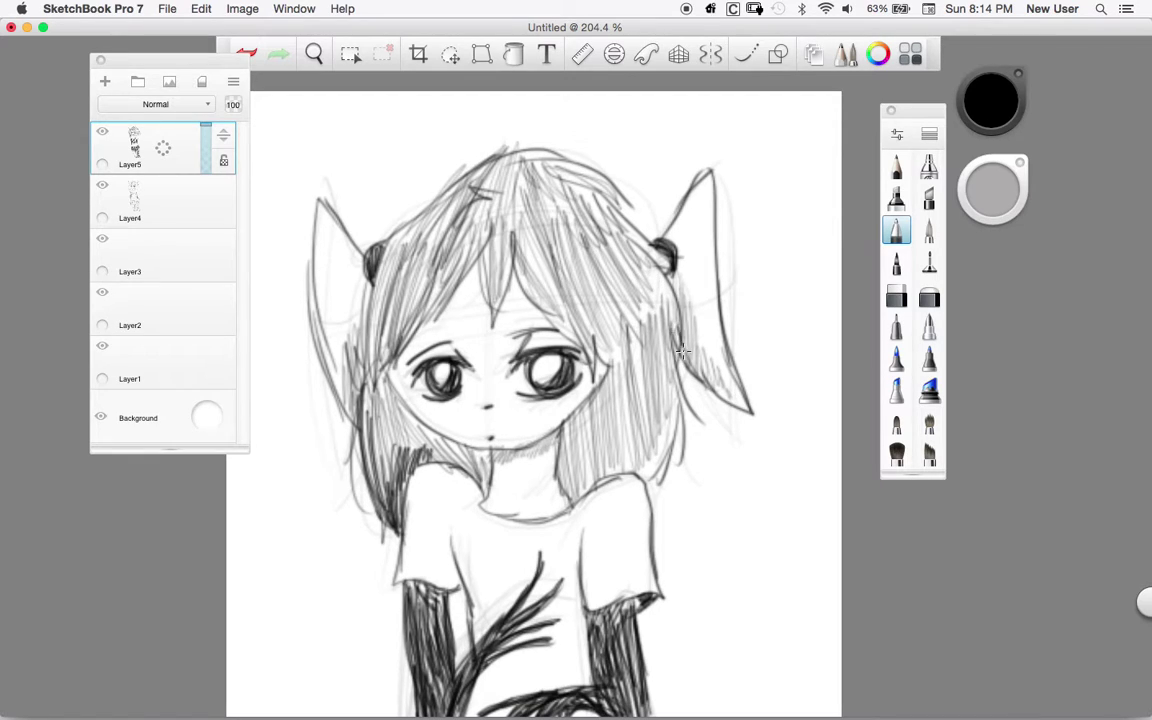
{"action": "left_click_drag", "start_coordinate": [686, 368], "coordinate": [705, 378]}
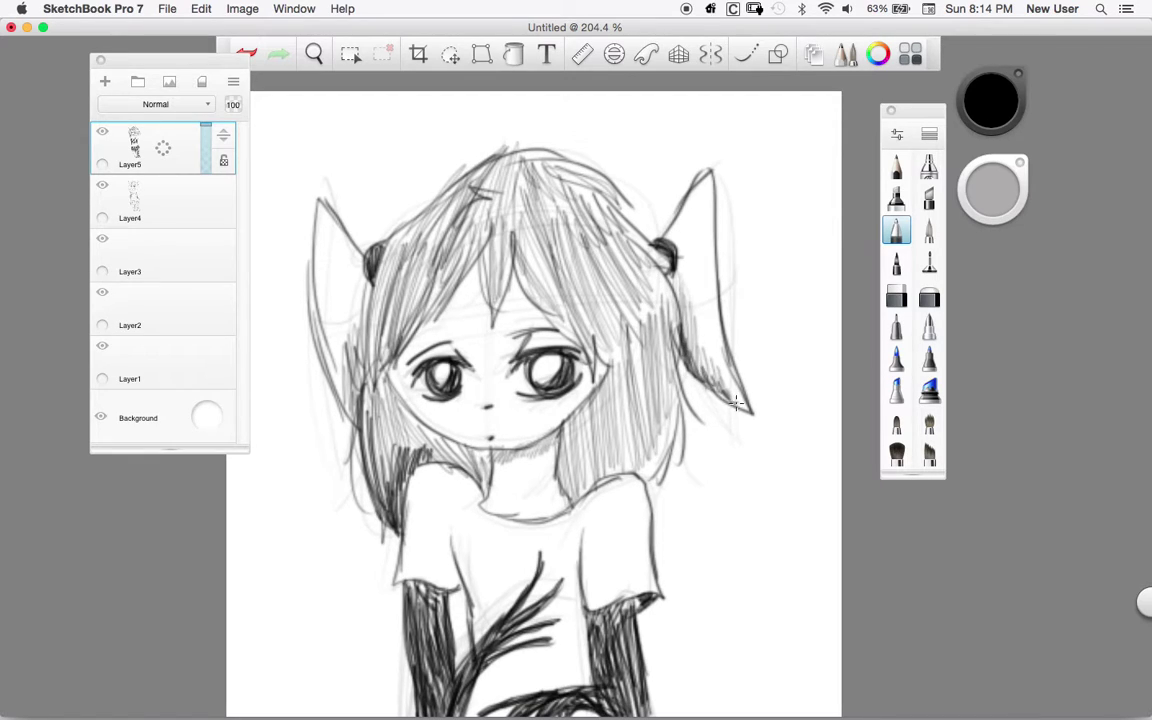
{"action": "left_click_drag", "start_coordinate": [348, 389], "coordinate": [351, 416]}
{"action": "mouse_move", "coordinate": [350, 354]}
{"action": "left_mouse_down"}
{"action": "mouse_move", "coordinate": [358, 346]}
{"action": "mouse_move", "coordinate": [340, 400]}
{"action": "mouse_move", "coordinate": [350, 420]}
{"action": "mouse_move", "coordinate": [362, 400]}
{"action": "mouse_move", "coordinate": [411, 418]}
{"action": "left_mouse_up"}
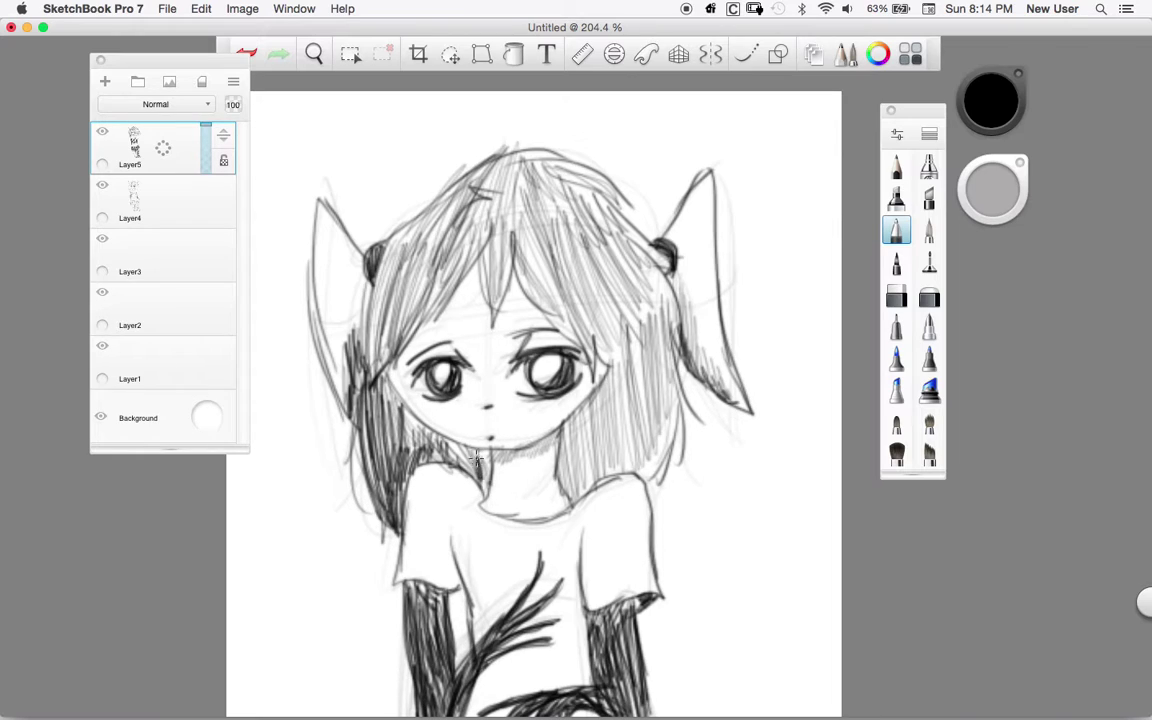
{"action": "mouse_move", "coordinate": [564, 482]}
{"action": "left_mouse_down"}
{"action": "mouse_move", "coordinate": [570, 440]}
{"action": "mouse_move", "coordinate": [578, 470]}
{"action": "mouse_move", "coordinate": [587, 464]}
{"action": "left_mouse_up"}
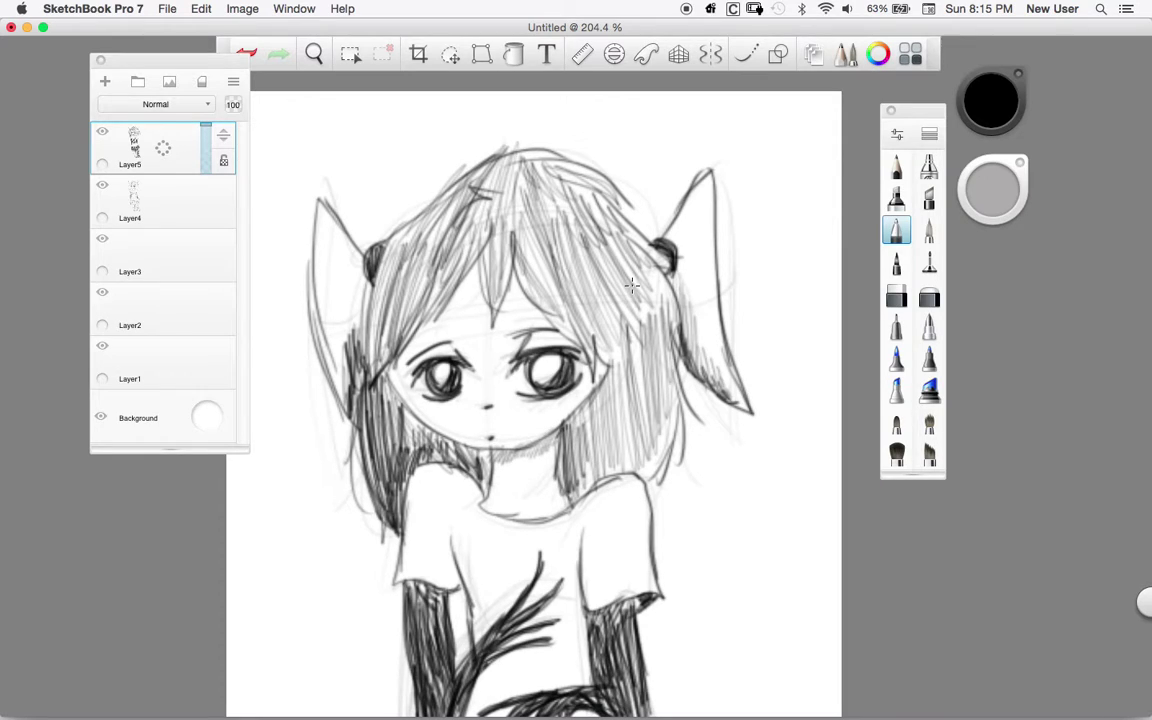
{"action": "mouse_move", "coordinate": [575, 428]}
{"action": "left_mouse_down"}
{"action": "mouse_move", "coordinate": [610, 468]}
{"action": "mouse_move", "coordinate": [610, 408]}
{"action": "mouse_move", "coordinate": [638, 476]}
{"action": "mouse_move", "coordinate": [642, 434]}
{"action": "mouse_move", "coordinate": [658, 418]}
{"action": "mouse_move", "coordinate": [665, 428]}
{"action": "mouse_move", "coordinate": [610, 367]}
{"action": "mouse_move", "coordinate": [630, 380]}
{"action": "mouse_move", "coordinate": [642, 434]}
{"action": "mouse_move", "coordinate": [656, 370]}
{"action": "mouse_move", "coordinate": [665, 429]}
{"action": "mouse_move", "coordinate": [676, 398]}
{"action": "left_mouse_up"}
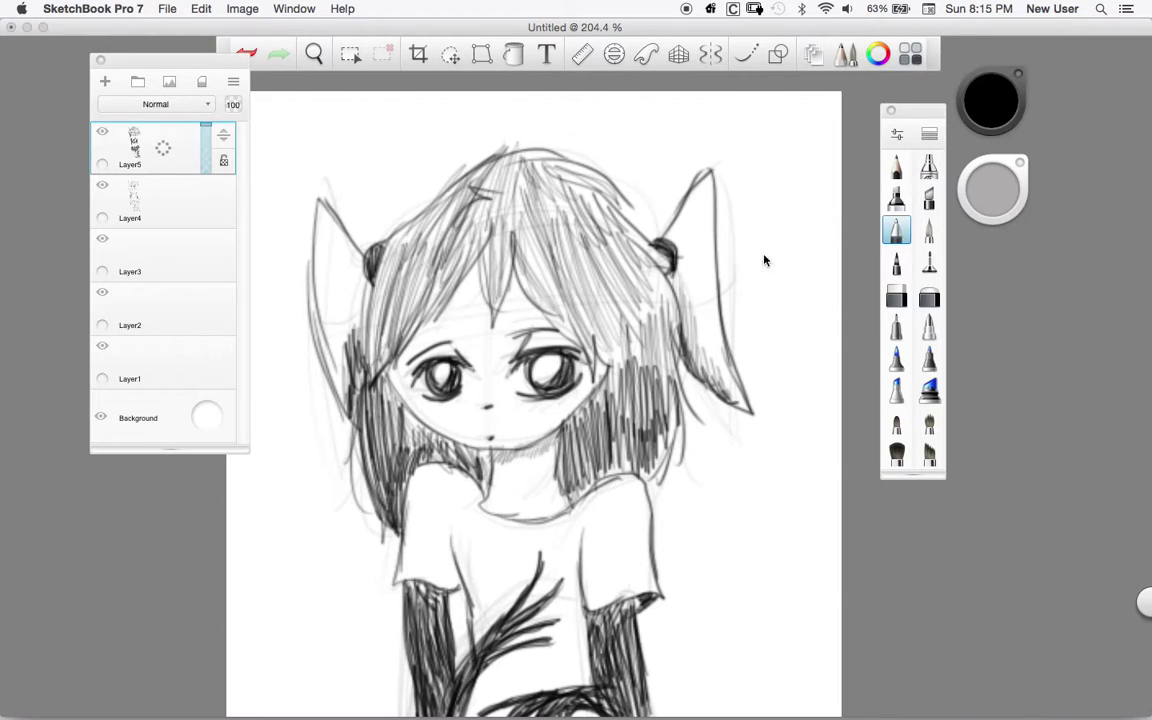
Lower the Ballpoint Pen's ink opacity to 41% and layer softer shading over the fringe and both sides of the hair.
{"action": "key", "text": "super+b"}
{"action": "left_click_drag", "start_coordinate": [258, 347], "coordinate": [192, 345]}
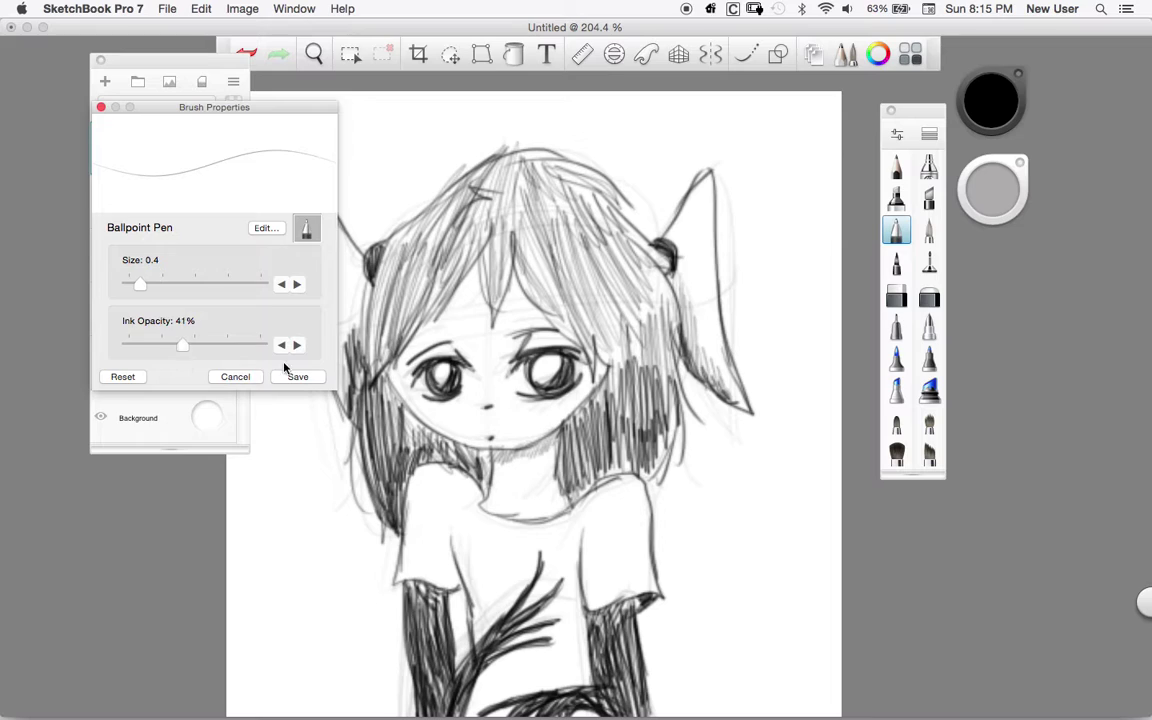
{"action": "left_click", "coordinate": [298, 376]}
{"action": "mouse_move", "coordinate": [403, 262]}
{"action": "left_mouse_down"}
{"action": "mouse_move", "coordinate": [381, 345]}
{"action": "mouse_move", "coordinate": [464, 268]}
{"action": "mouse_move", "coordinate": [440, 228]}
{"action": "mouse_move", "coordinate": [452, 210]}
{"action": "mouse_move", "coordinate": [490, 290]}
{"action": "left_mouse_up"}
{"action": "mouse_move", "coordinate": [556, 329]}
{"action": "left_mouse_down"}
{"action": "mouse_move", "coordinate": [603, 353]}
{"action": "mouse_move", "coordinate": [572, 298]}
{"action": "mouse_move", "coordinate": [643, 387]}
{"action": "mouse_move", "coordinate": [629, 326]}
{"action": "mouse_move", "coordinate": [665, 374]}
{"action": "left_mouse_up"}
{"action": "mouse_move", "coordinate": [600, 255]}
{"action": "left_mouse_down"}
{"action": "mouse_move", "coordinate": [565, 335]}
{"action": "mouse_move", "coordinate": [583, 312]}
{"action": "left_mouse_up"}
{"action": "left_click_drag", "start_coordinate": [346, 235], "coordinate": [345, 326]}
{"action": "left_click_drag", "start_coordinate": [388, 232], "coordinate": [362, 325]}
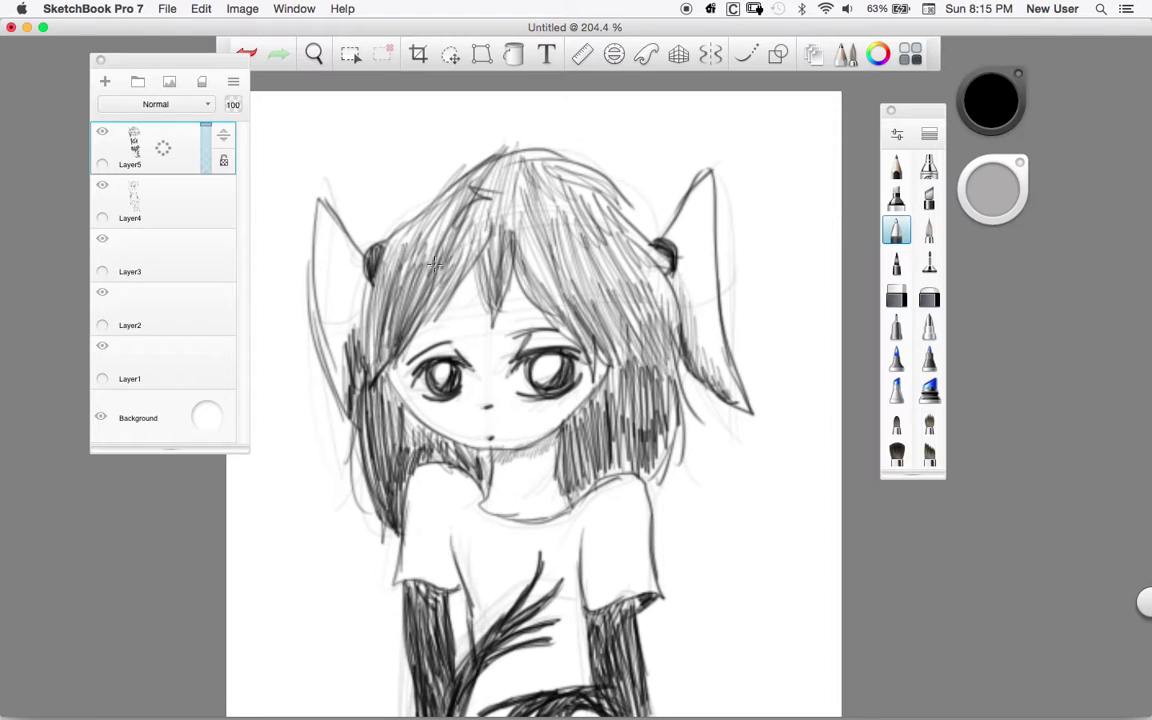
{"action": "left_click_drag", "start_coordinate": [424, 196], "coordinate": [381, 285]}
{"action": "left_click_drag", "start_coordinate": [411, 243], "coordinate": [376, 285]}
Raise the Ballpoint Pen's ink opacity to its maximum and darken the left hair edge and the fringe strands.
{"action": "double_click", "coordinate": [896, 230]}
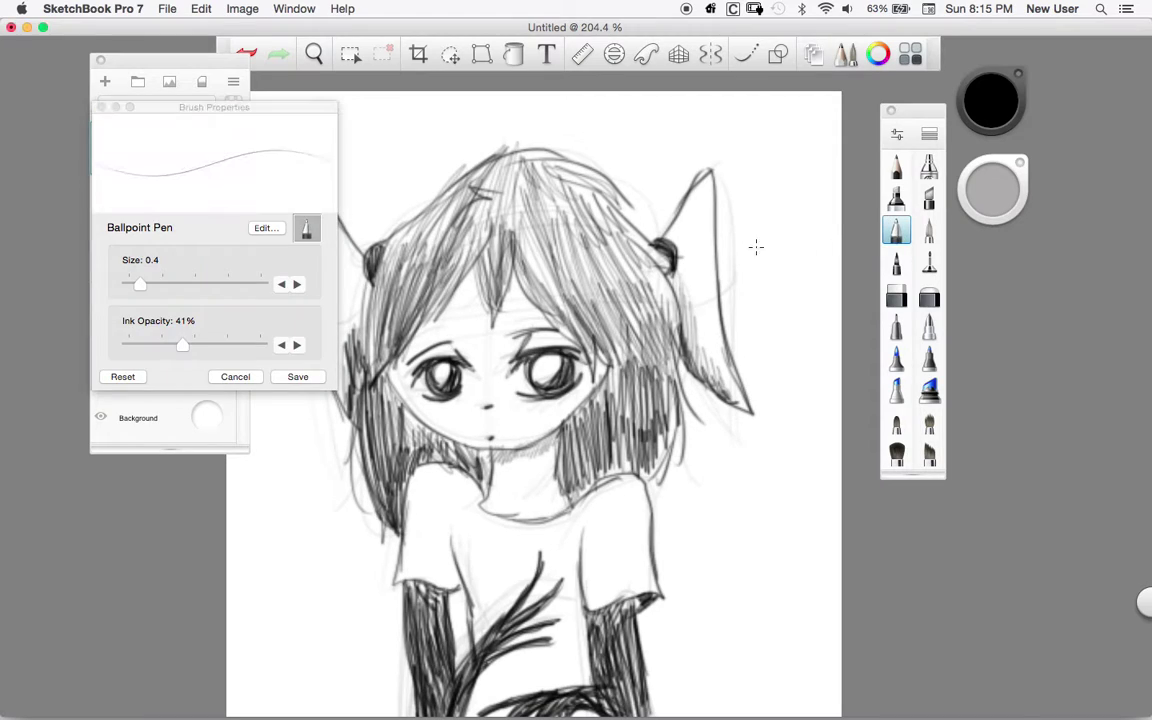
{"action": "left_click_drag", "start_coordinate": [182, 344], "coordinate": [292, 348]}
{"action": "left_click", "coordinate": [298, 377]}
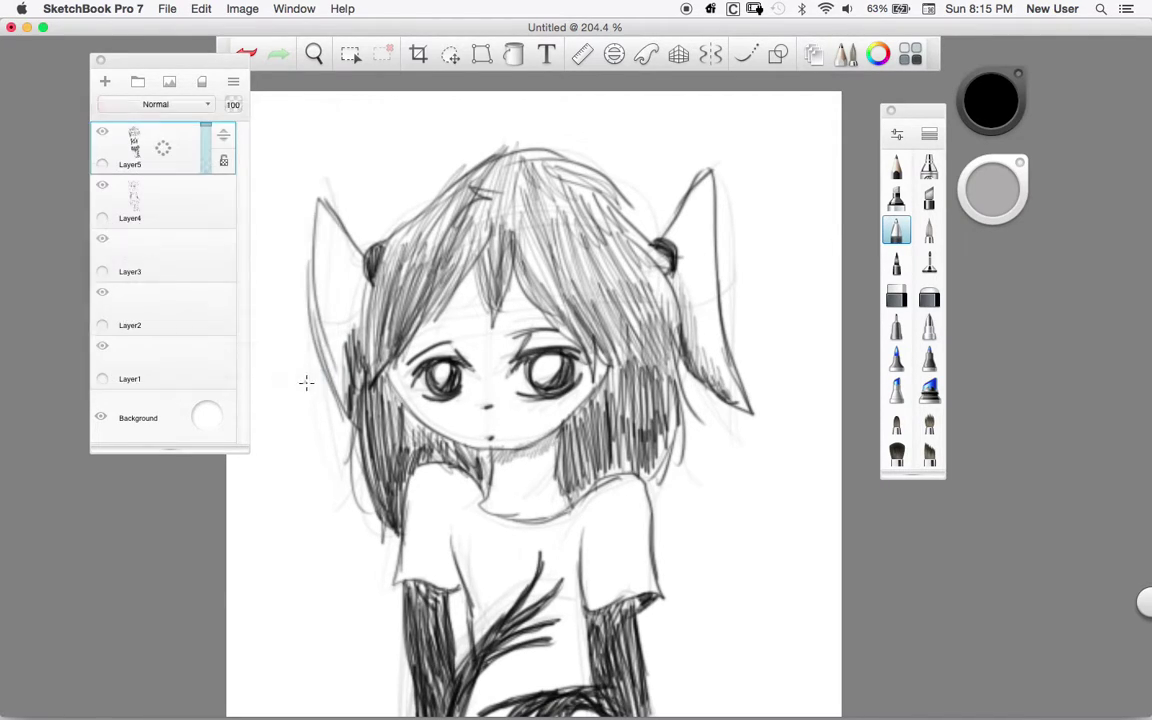
{"action": "left_click_drag", "start_coordinate": [370, 278], "coordinate": [366, 378]}
{"action": "left_click_drag", "start_coordinate": [366, 310], "coordinate": [371, 381]}
{"action": "left_click_drag", "start_coordinate": [399, 259], "coordinate": [358, 314]}
{"action": "left_click_drag", "start_coordinate": [418, 229], "coordinate": [356, 314]}
{"action": "mouse_move", "coordinate": [450, 204]}
{"action": "left_mouse_down"}
{"action": "mouse_move", "coordinate": [382, 279]}
{"action": "mouse_move", "coordinate": [409, 259]}
{"action": "left_mouse_up"}
{"action": "mouse_move", "coordinate": [494, 248]}
{"action": "left_mouse_down"}
{"action": "mouse_move", "coordinate": [498, 312]}
{"action": "mouse_move", "coordinate": [493, 325]}
{"action": "left_mouse_up"}
{"action": "left_click_drag", "start_coordinate": [512, 229], "coordinate": [517, 270]}
{"action": "mouse_move", "coordinate": [506, 224]}
{"action": "left_mouse_down"}
{"action": "mouse_move", "coordinate": [468, 298]}
{"action": "mouse_move", "coordinate": [503, 328]}
{"action": "left_mouse_up"}
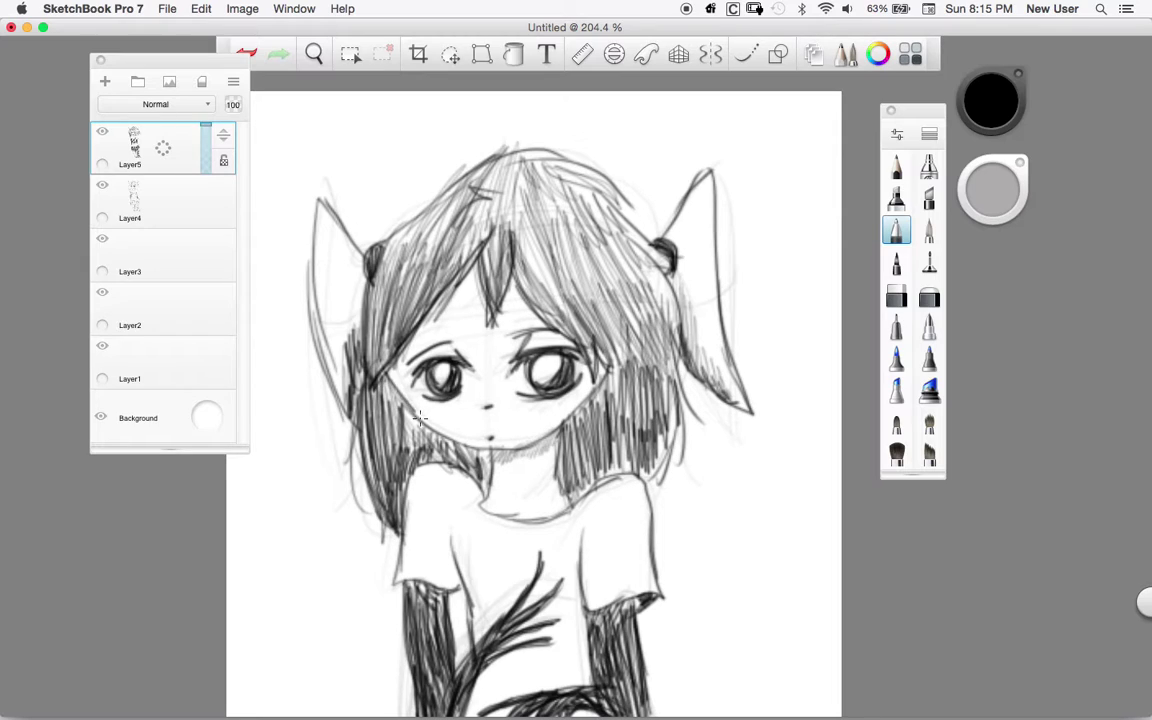
Retrace the jawline and the shirt's neckline, shoulders, sleeves and side edges with darker lines.
{"action": "left_click_drag", "start_coordinate": [385, 376], "coordinate": [480, 445]}
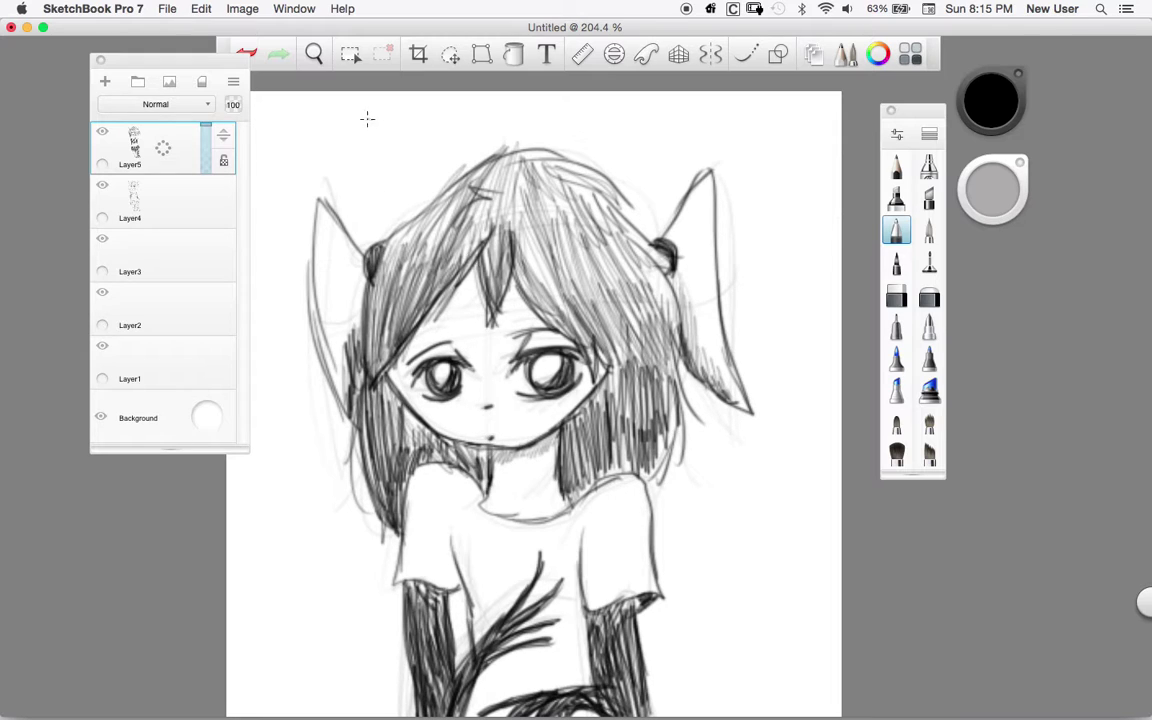
{"action": "left_click", "coordinate": [315, 56]}
{"action": "left_click_drag", "start_coordinate": [437, 348], "coordinate": [404, 139]}
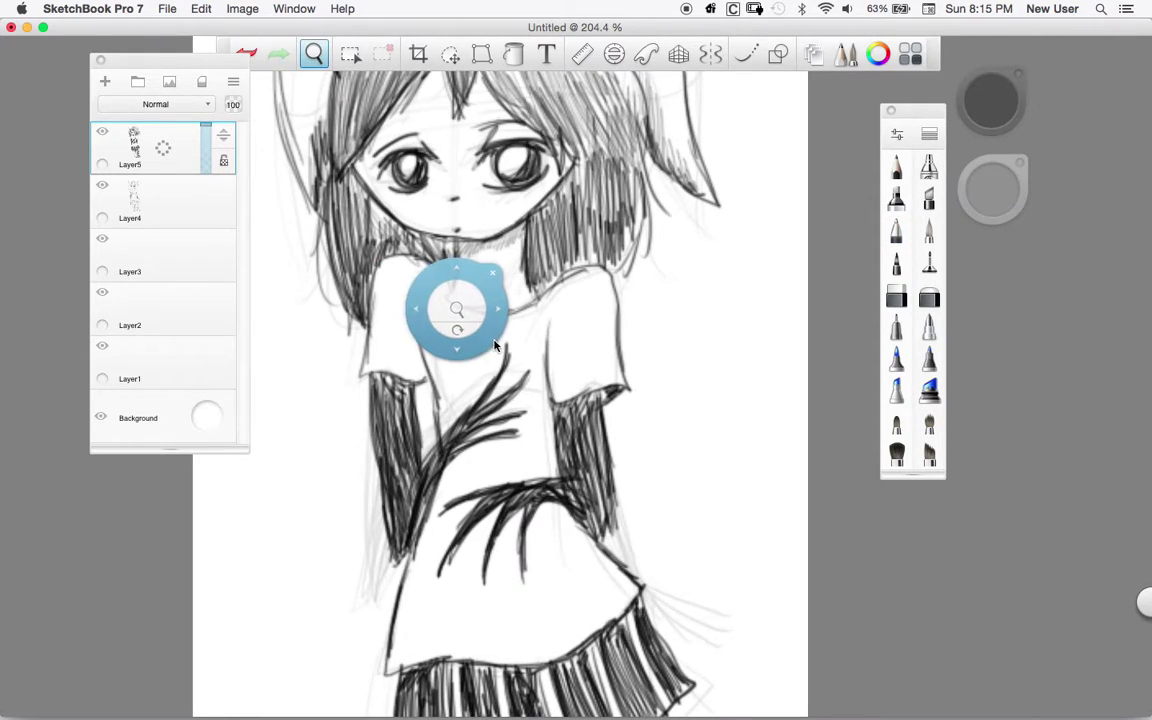
{"action": "left_click_drag", "start_coordinate": [494, 344], "coordinate": [496, 354]}
{"action": "left_click", "coordinate": [495, 281]}
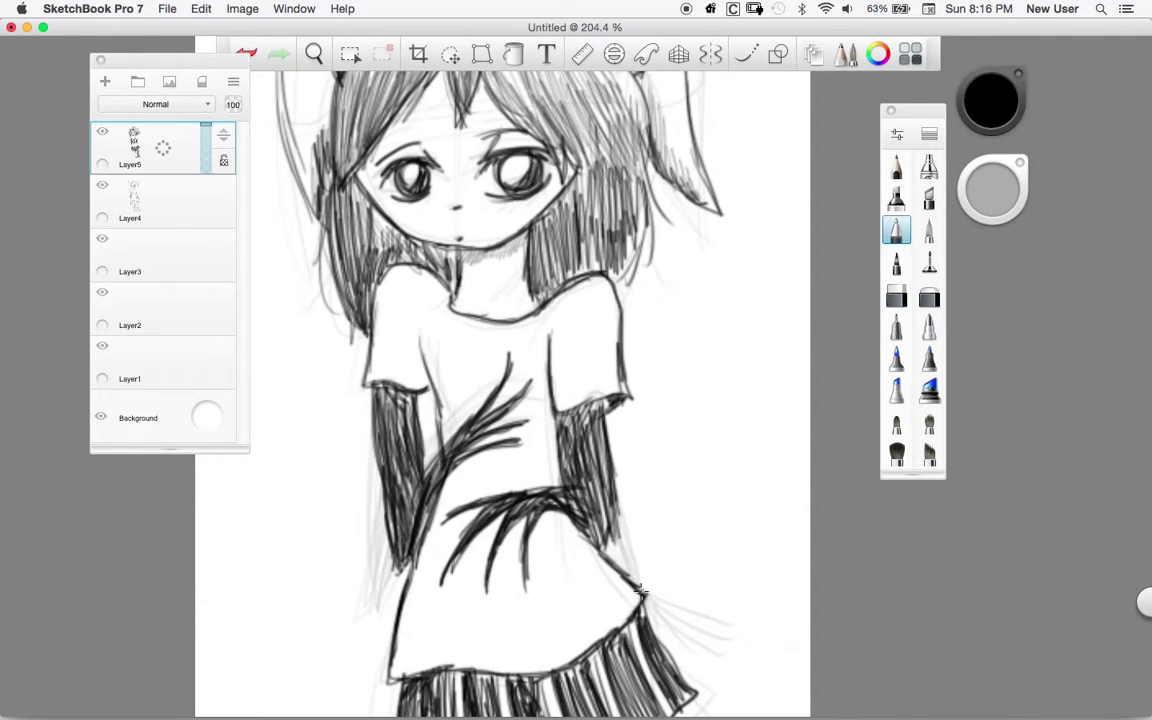
Delete Layer4 holding the faint rough sketch, keeping the line art on Layer5.
{"action": "left_click_drag", "start_coordinate": [309, 167], "coordinate": [337, 293]}
{"action": "left_click", "coordinate": [156, 209]}
{"action": "mouse_move", "coordinate": [162, 204]}
{"action": "left_mouse_down"}
{"action": "mouse_move", "coordinate": [169, 211]}
{"action": "mouse_move", "coordinate": [179, 160]}
{"action": "left_mouse_up"}
{"action": "left_click", "coordinate": [172, 168]}
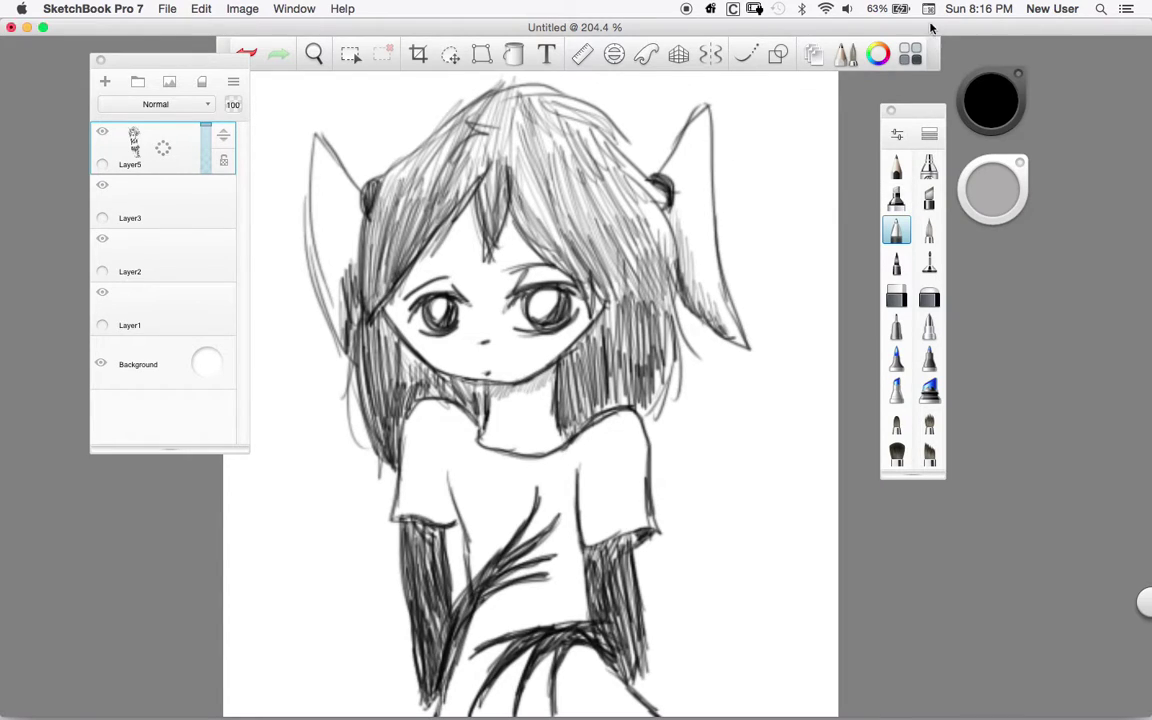
Set the brush colour to bright red from the colour spectrum.
{"action": "left_click", "coordinate": [878, 55]}
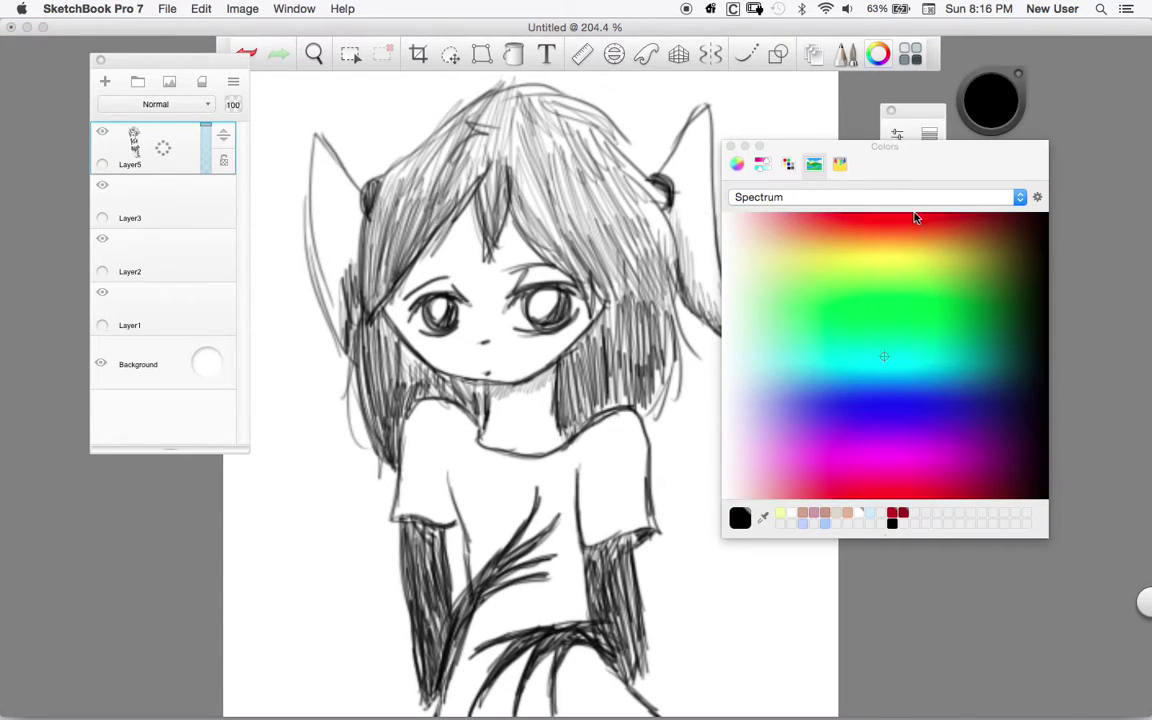
{"action": "left_click", "coordinate": [970, 240]}
{"action": "left_click", "coordinate": [965, 217]}
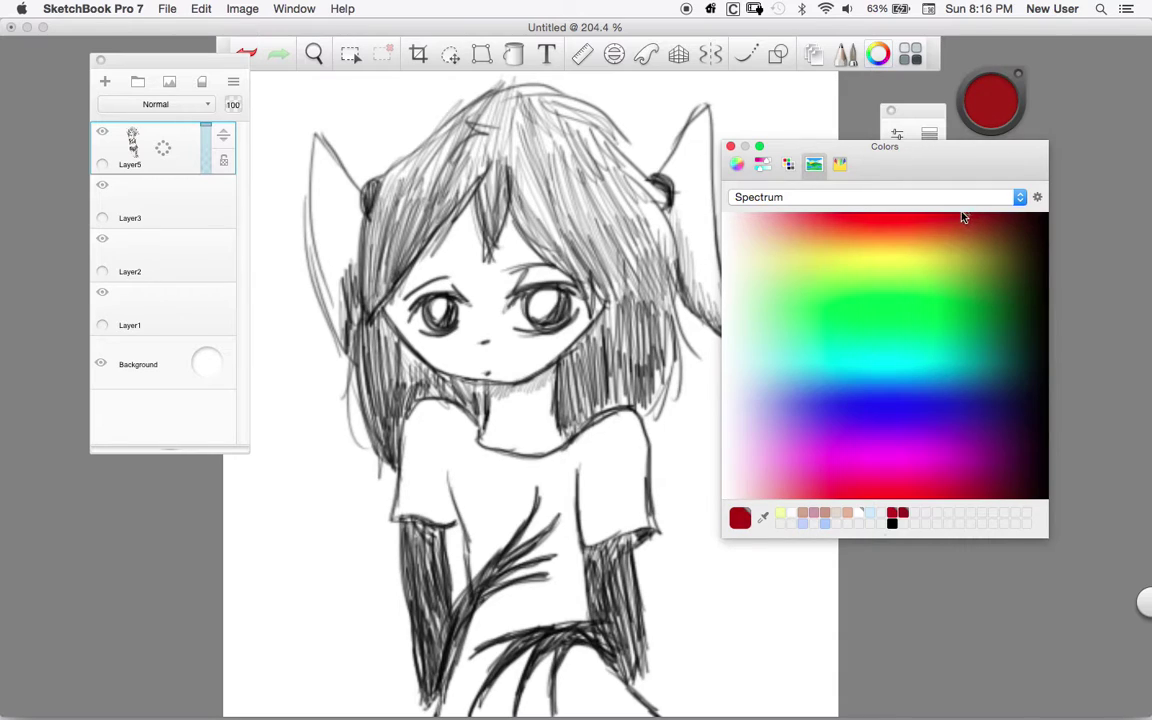
{"action": "left_click", "coordinate": [843, 213]}
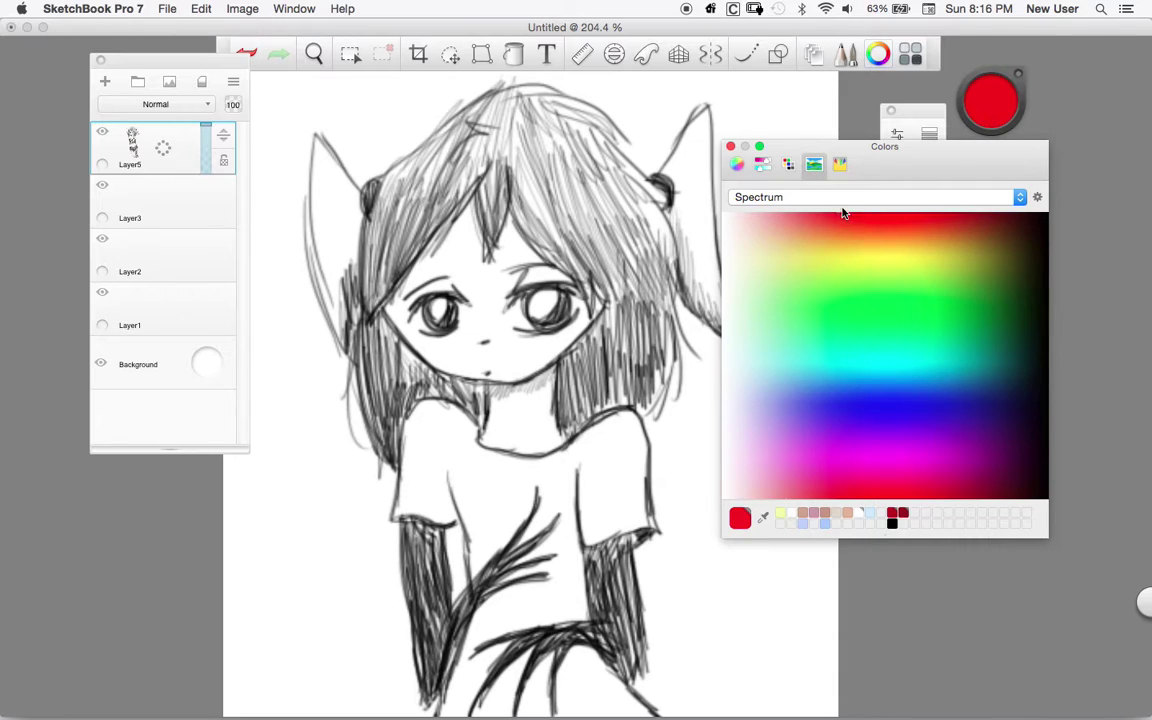
{"action": "left_click", "coordinate": [730, 147]}
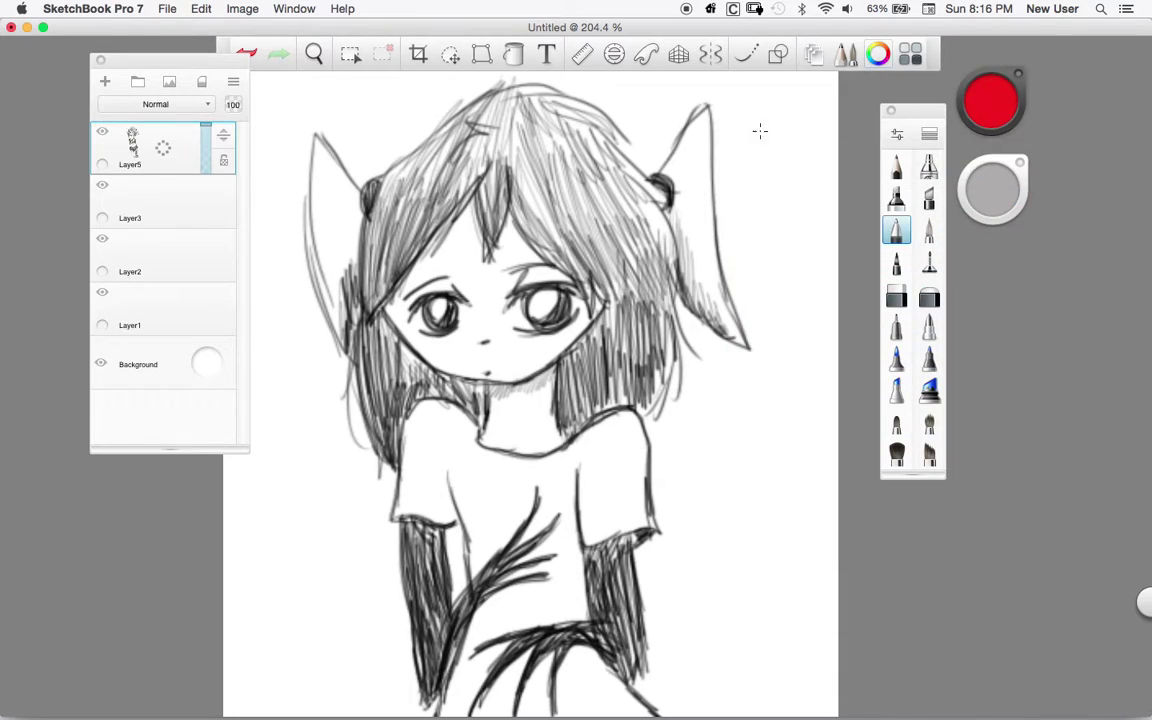
Try a short wavy red ribbon line hanging from the left hair tie, and undo it.
{"action": "left_click", "coordinate": [314, 54]}
{"action": "mouse_move", "coordinate": [386, 244]}
{"action": "left_mouse_down"}
{"action": "mouse_move", "coordinate": [386, 134]}
{"action": "mouse_move", "coordinate": [472, 271]}
{"action": "mouse_move", "coordinate": [475, 231]}
{"action": "mouse_move", "coordinate": [492, 245]}
{"action": "left_mouse_up"}
{"action": "left_click_drag", "start_coordinate": [526, 244], "coordinate": [541, 188]}
{"action": "mouse_move", "coordinate": [568, 252]}
{"action": "left_mouse_down"}
{"action": "mouse_move", "coordinate": [582, 254]}
{"action": "mouse_move", "coordinate": [692, 477]}
{"action": "left_mouse_up"}
{"action": "key", "text": "space"}
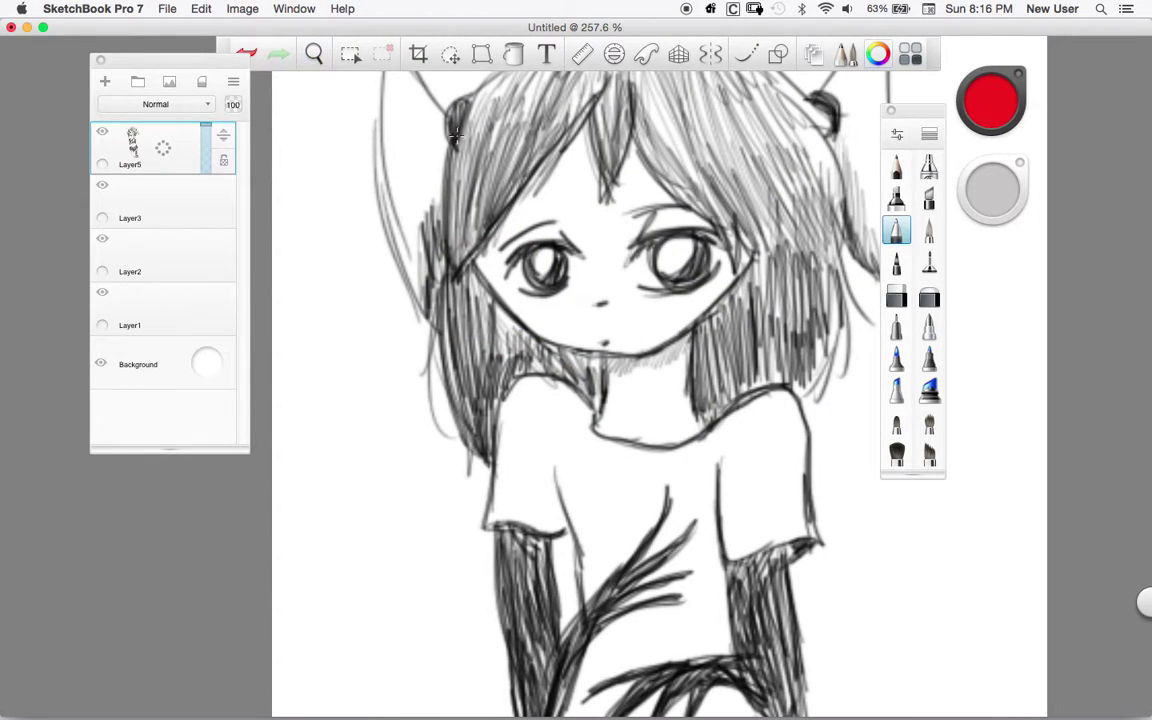
{"action": "mouse_move", "coordinate": [452, 137]}
{"action": "left_mouse_down"}
{"action": "mouse_move", "coordinate": [420, 215]}
{"action": "mouse_move", "coordinate": [433, 328]}
{"action": "left_mouse_up"}
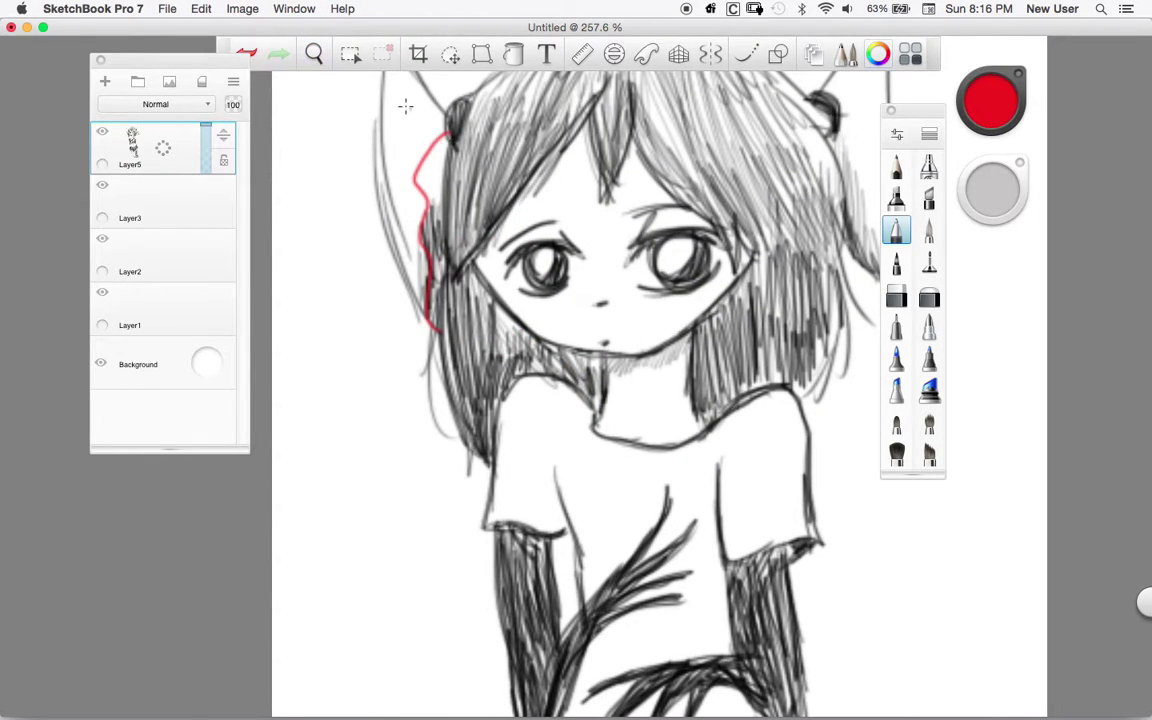
{"action": "left_click", "coordinate": [201, 8]}
{"action": "left_click", "coordinate": [186, 30]}
Try a longer, wider wavy red ribbon line from the left hair tie, and undo it.
{"action": "mouse_move", "coordinate": [445, 142]}
{"action": "left_mouse_down"}
{"action": "mouse_move", "coordinate": [384, 255]}
{"action": "mouse_move", "coordinate": [405, 418]}
{"action": "left_mouse_up"}
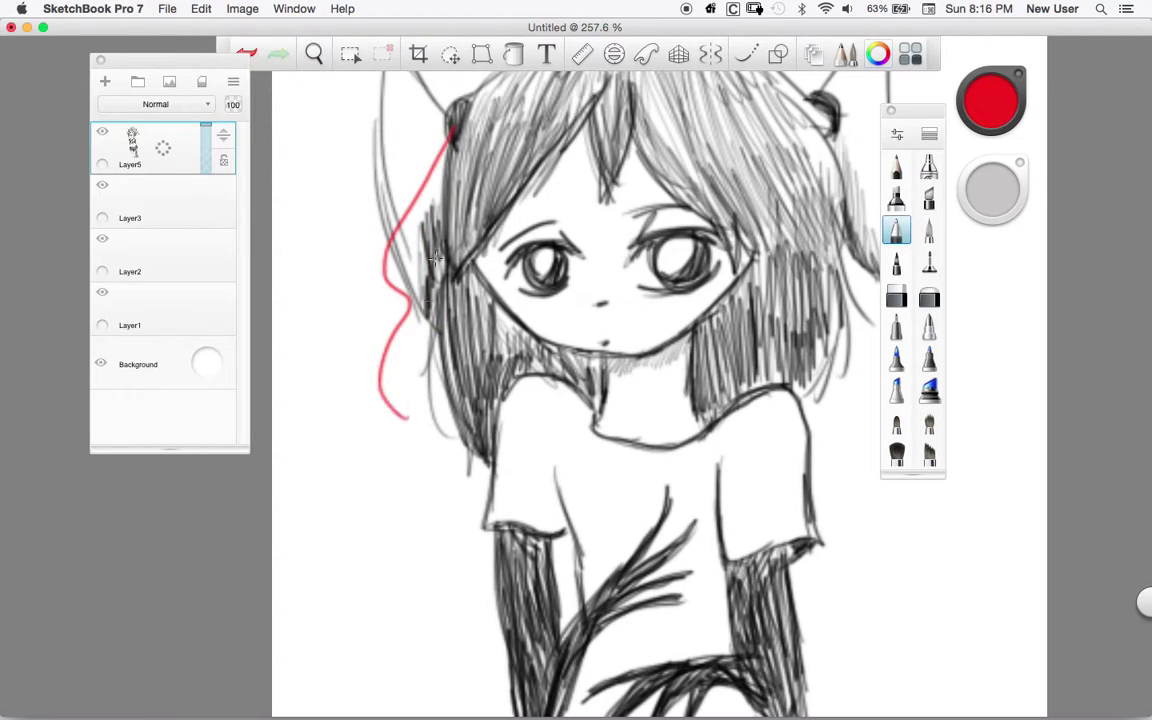
{"action": "left_click", "coordinate": [204, 8]}
{"action": "left_click", "coordinate": [211, 33]}
{"action": "key", "text": "super+z"}
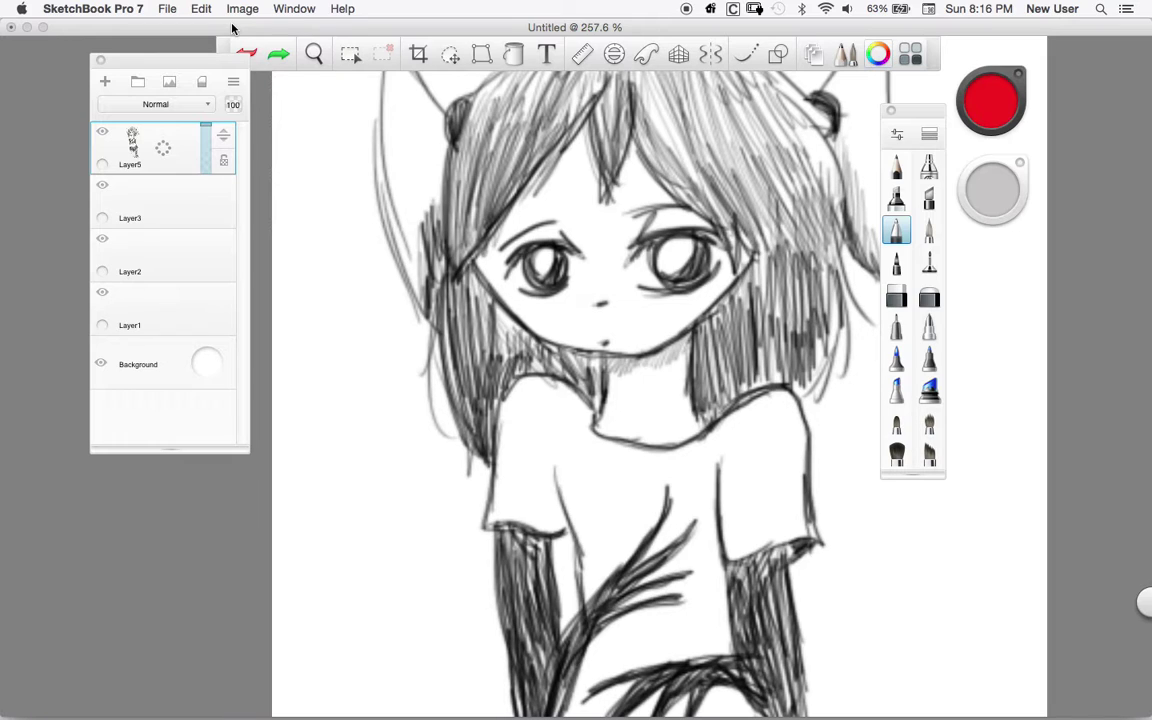
Reset the brush colour to the saved black swatch for further work on the torso.
{"action": "left_click", "coordinate": [321, 59]}
{"action": "left_click_drag", "start_coordinate": [525, 392], "coordinate": [355, 107]}
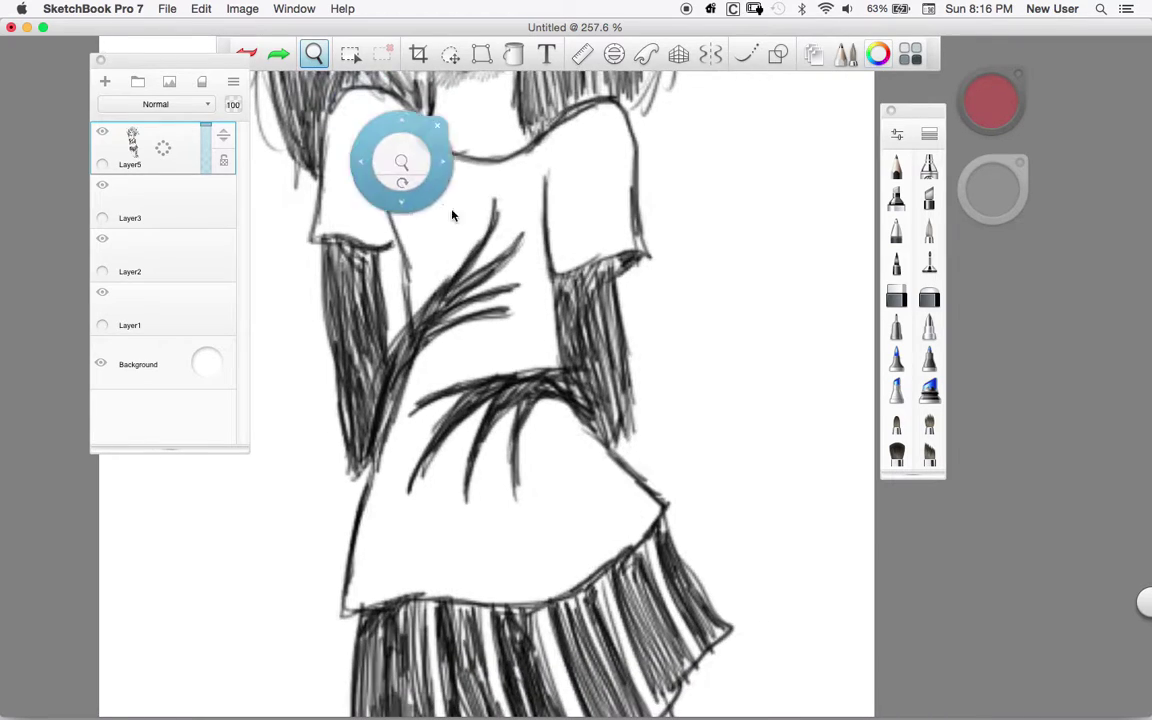
{"action": "left_click", "coordinate": [493, 171]}
{"action": "left_click", "coordinate": [877, 53]}
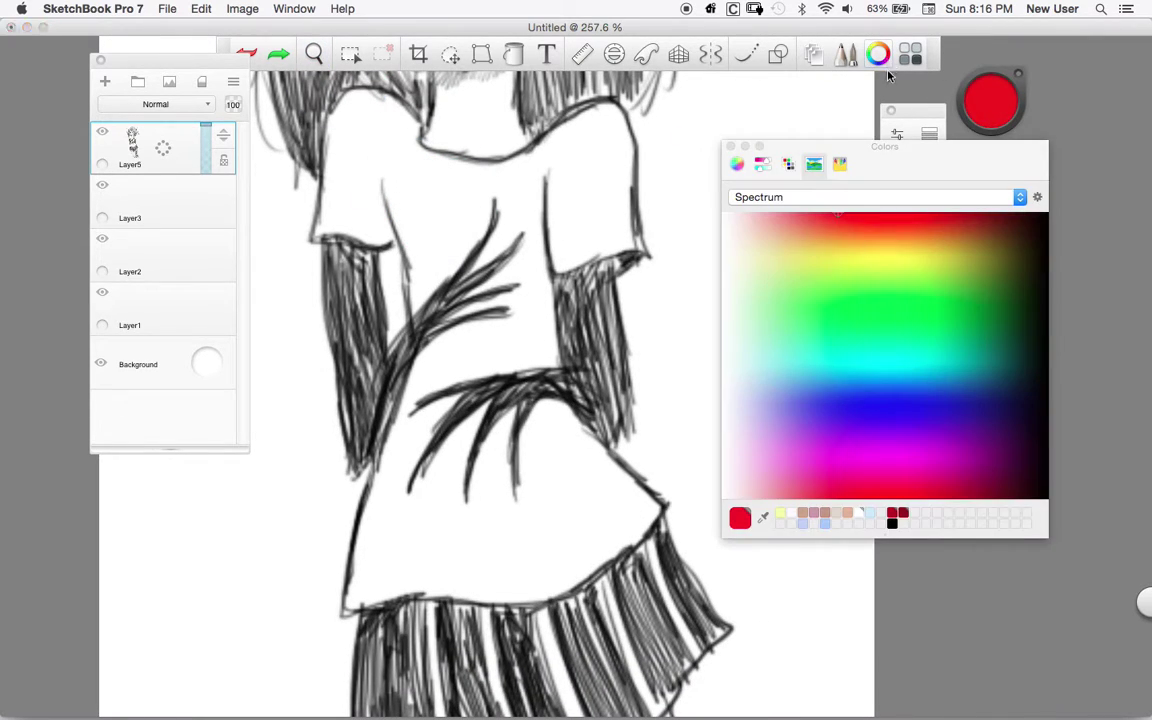
{"action": "left_click", "coordinate": [892, 513]}
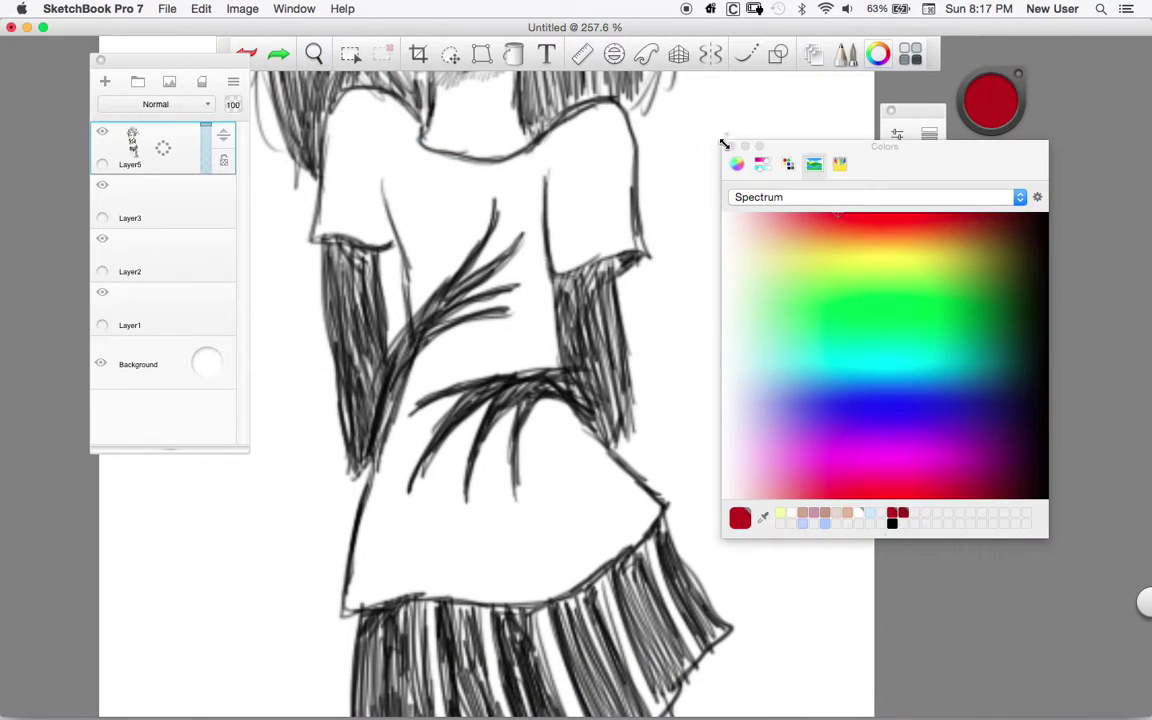
{"action": "left_click", "coordinate": [892, 523]}
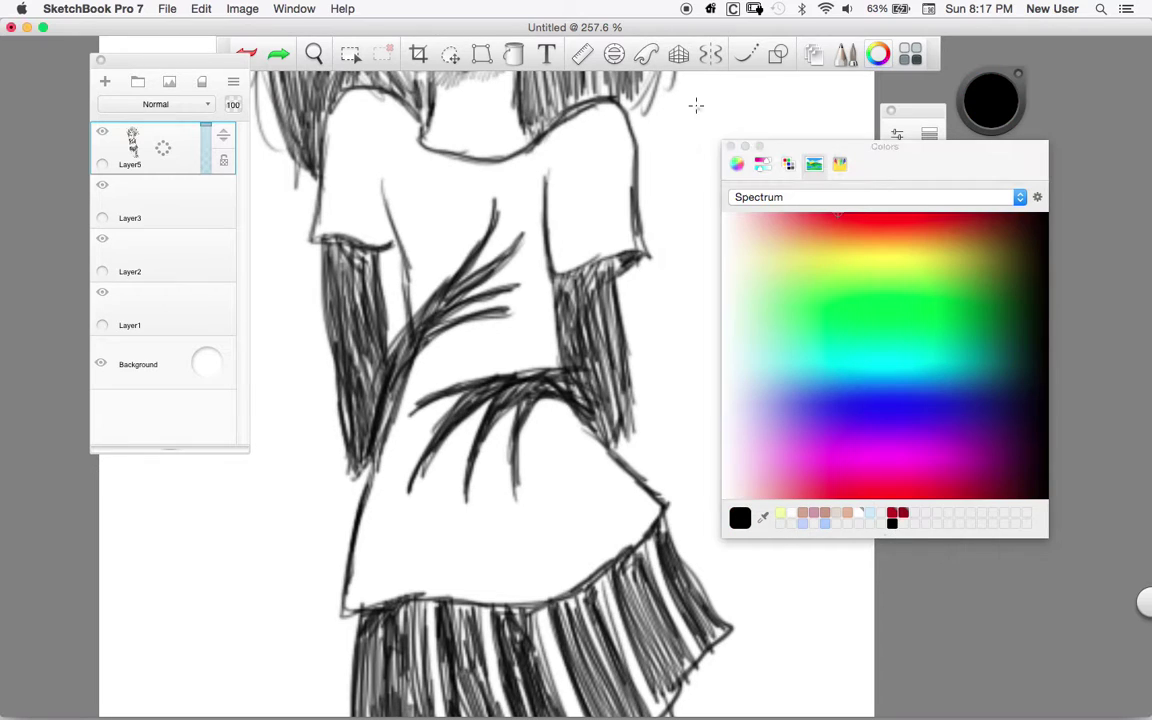
{"action": "left_click", "coordinate": [759, 146]}
{"action": "left_click", "coordinate": [684, 172]}
{"action": "left_click_drag", "start_coordinate": [737, 35], "coordinate": [734, 31]}
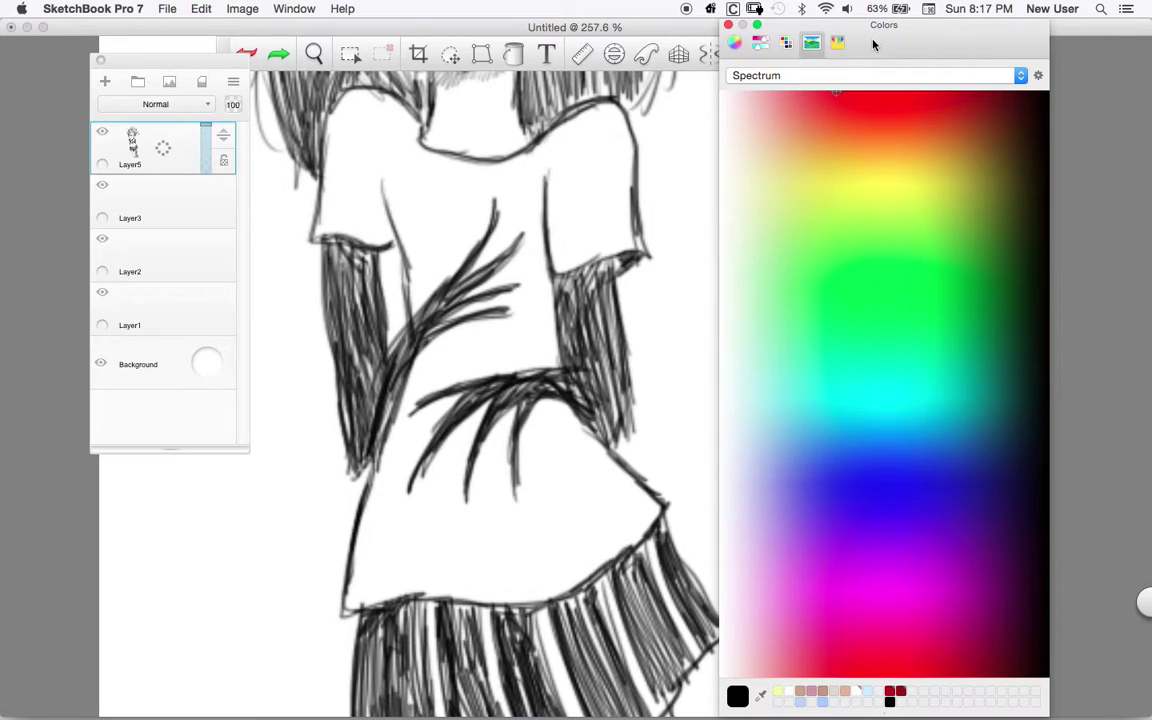
{"action": "left_click_drag", "start_coordinate": [870, 45], "coordinate": [872, 87]}
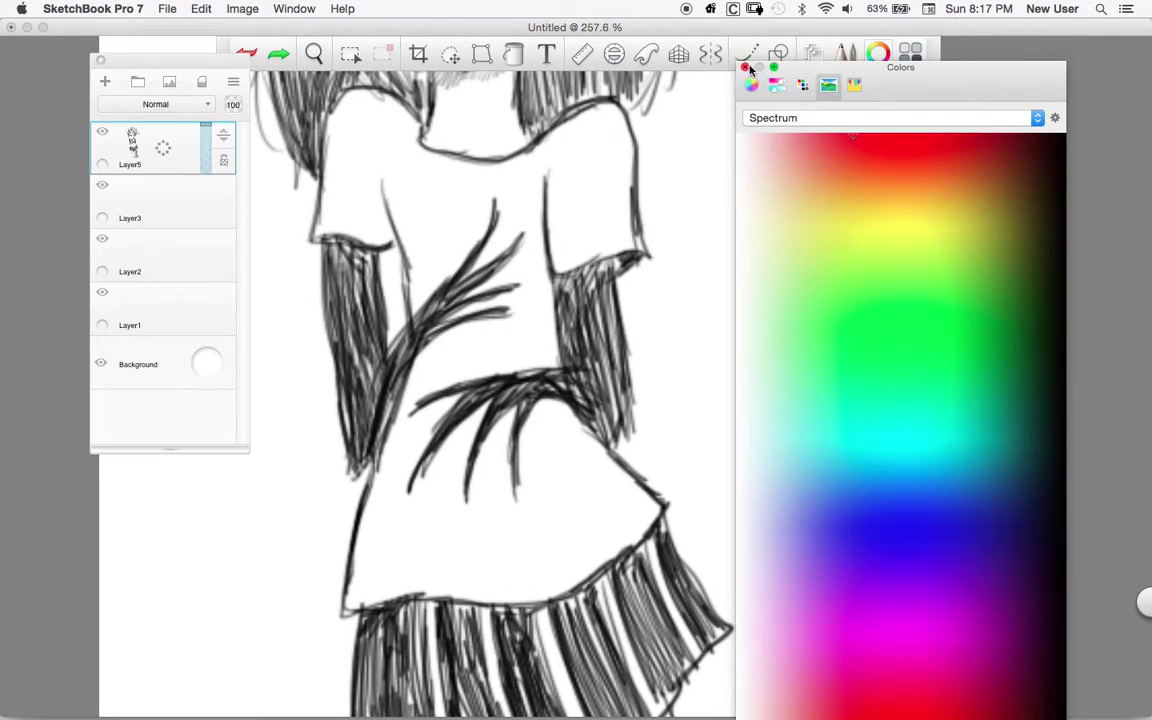
{"action": "left_click", "coordinate": [747, 56]}
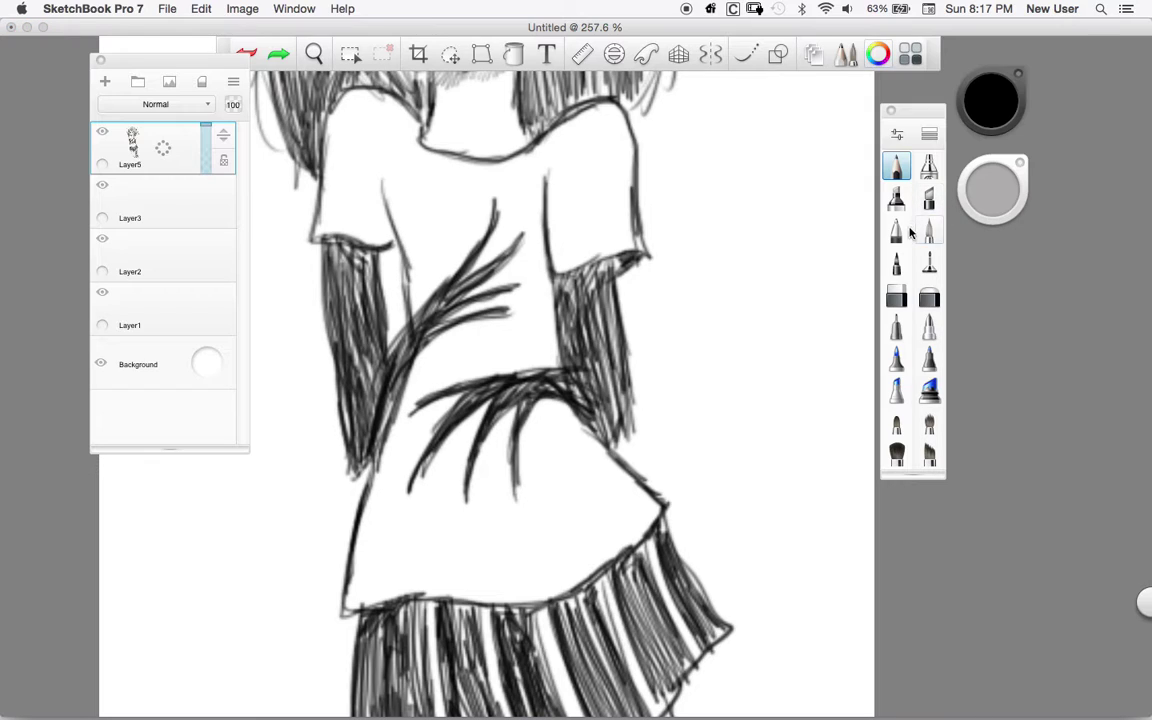
Darken the shirt's left sleeve seam, its right side line and the fold at the right hip with the Ballpoint Pen.
{"action": "left_click", "coordinate": [896, 230]}
{"action": "left_click_drag", "start_coordinate": [396, 243], "coordinate": [404, 242]}
{"action": "left_click_drag", "start_coordinate": [381, 170], "coordinate": [417, 259]}
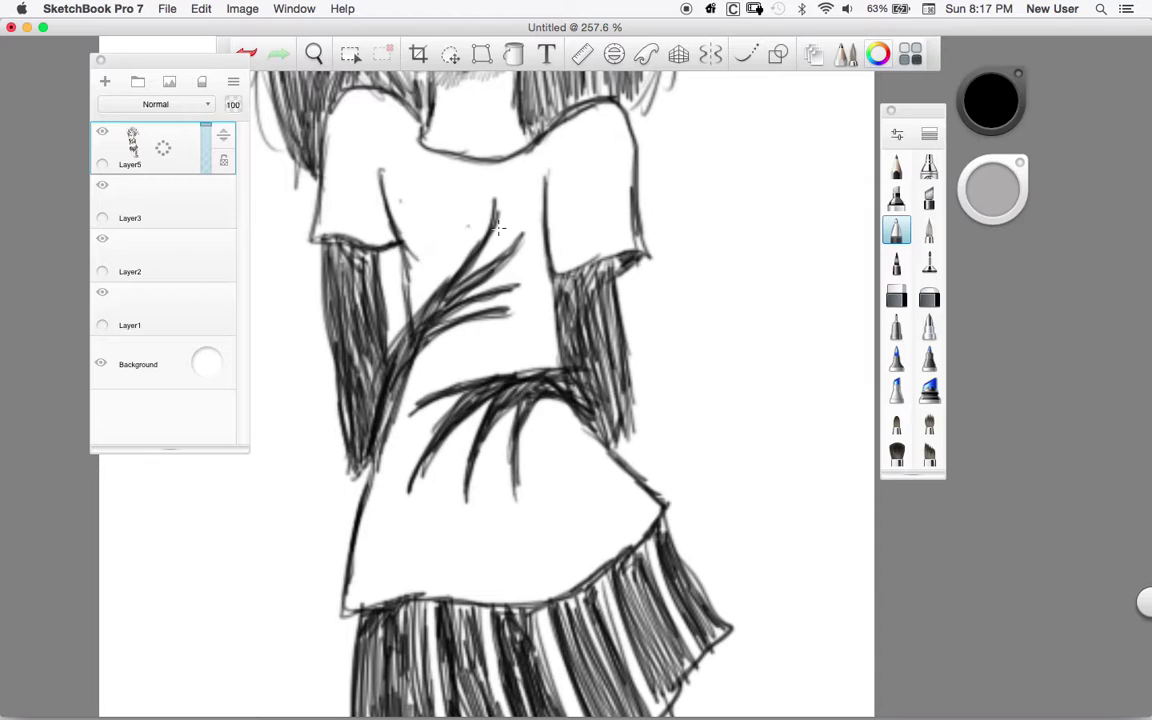
{"action": "left_click_drag", "start_coordinate": [548, 226], "coordinate": [564, 350]}
{"action": "left_click_drag", "start_coordinate": [586, 386], "coordinate": [606, 419]}
Set the brush colour to white and hatch light highlights along the inner edges of both forearms.
{"action": "left_click", "coordinate": [882, 58]}
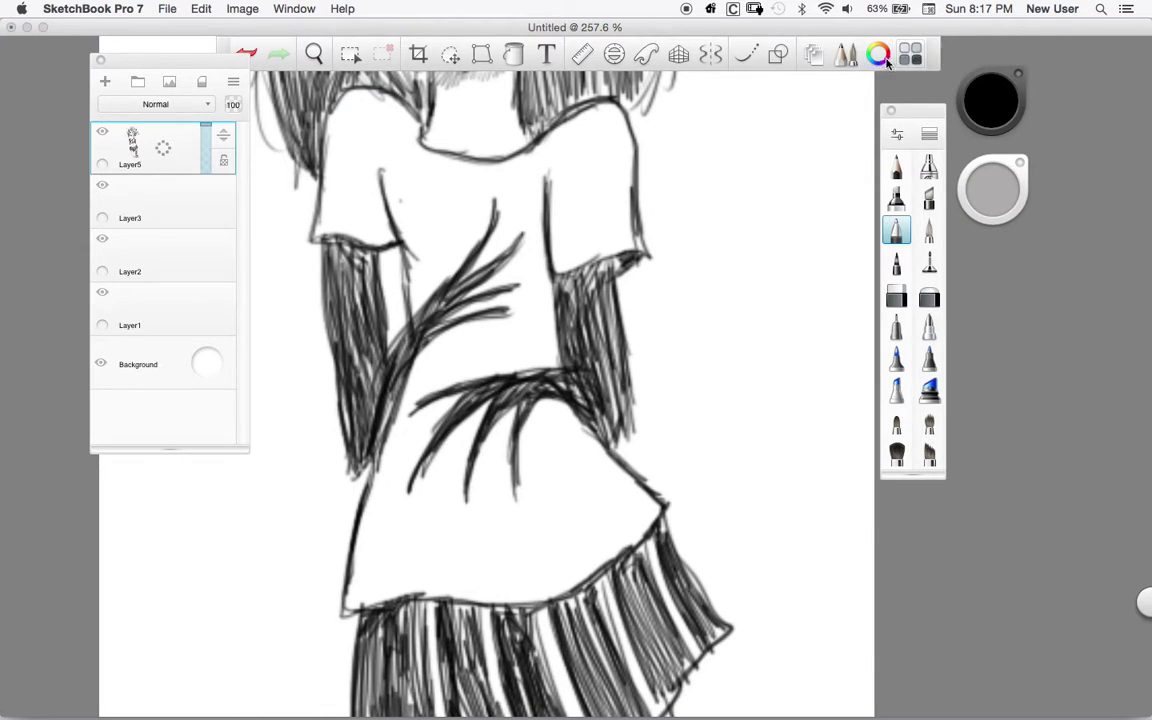
{"action": "left_click", "coordinate": [754, 152]}
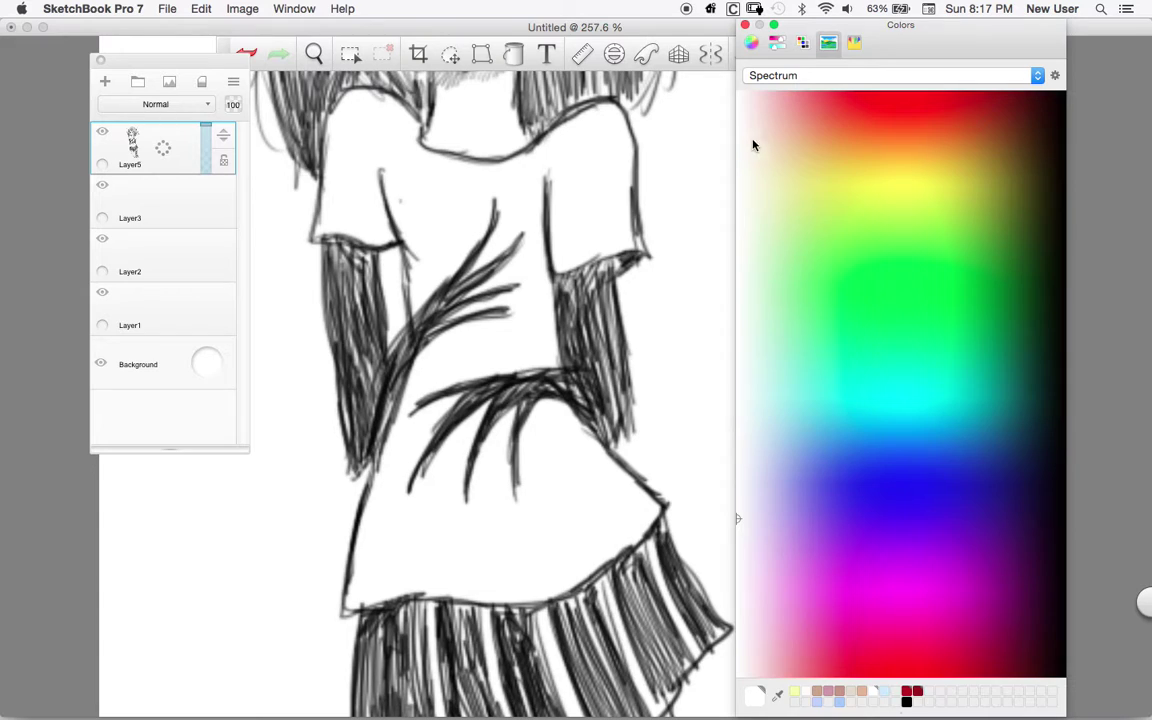
{"action": "left_click", "coordinate": [745, 25]}
{"action": "mouse_move", "coordinate": [385, 352]}
{"action": "left_mouse_down"}
{"action": "mouse_move", "coordinate": [364, 384]}
{"action": "mouse_move", "coordinate": [380, 350]}
{"action": "mouse_move", "coordinate": [371, 370]}
{"action": "mouse_move", "coordinate": [378, 335]}
{"action": "left_mouse_up"}
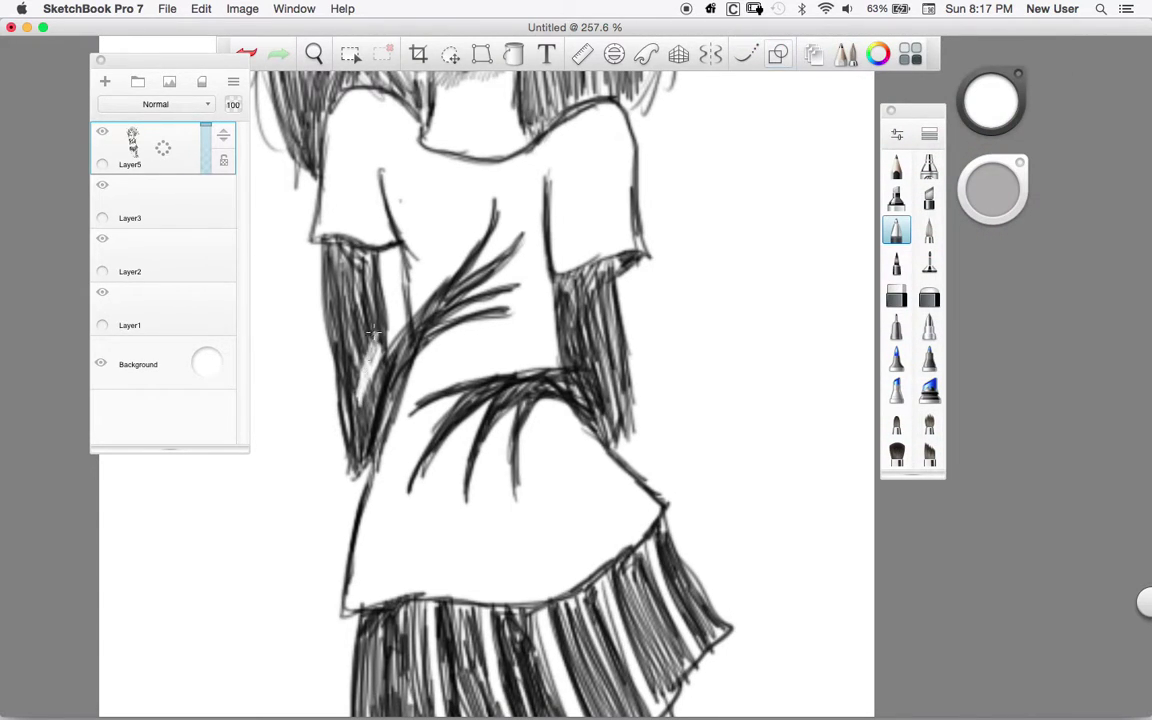
{"action": "left_click_drag", "start_coordinate": [577, 371], "coordinate": [575, 325]}
Set the brush colour back to black, hatch both arms darker and widen the left arm's outer edge.
{"action": "left_click", "coordinate": [985, 98]}
{"action": "left_click", "coordinate": [1062, 262]}
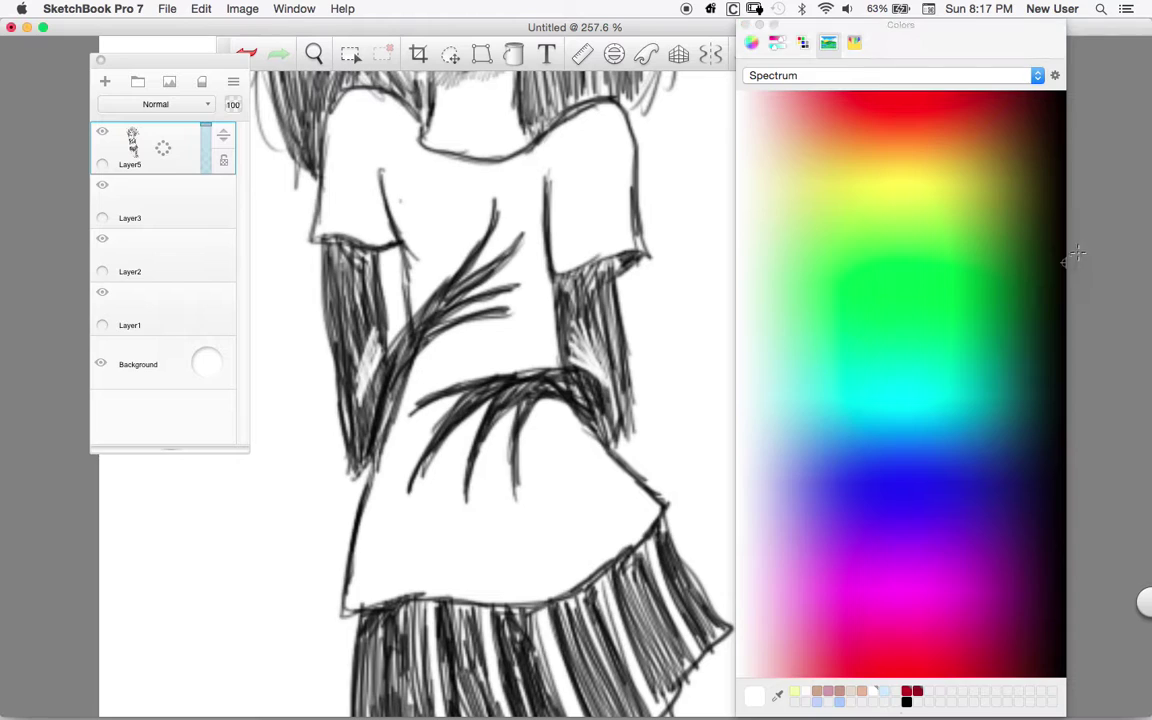
{"action": "left_click", "coordinate": [907, 703]}
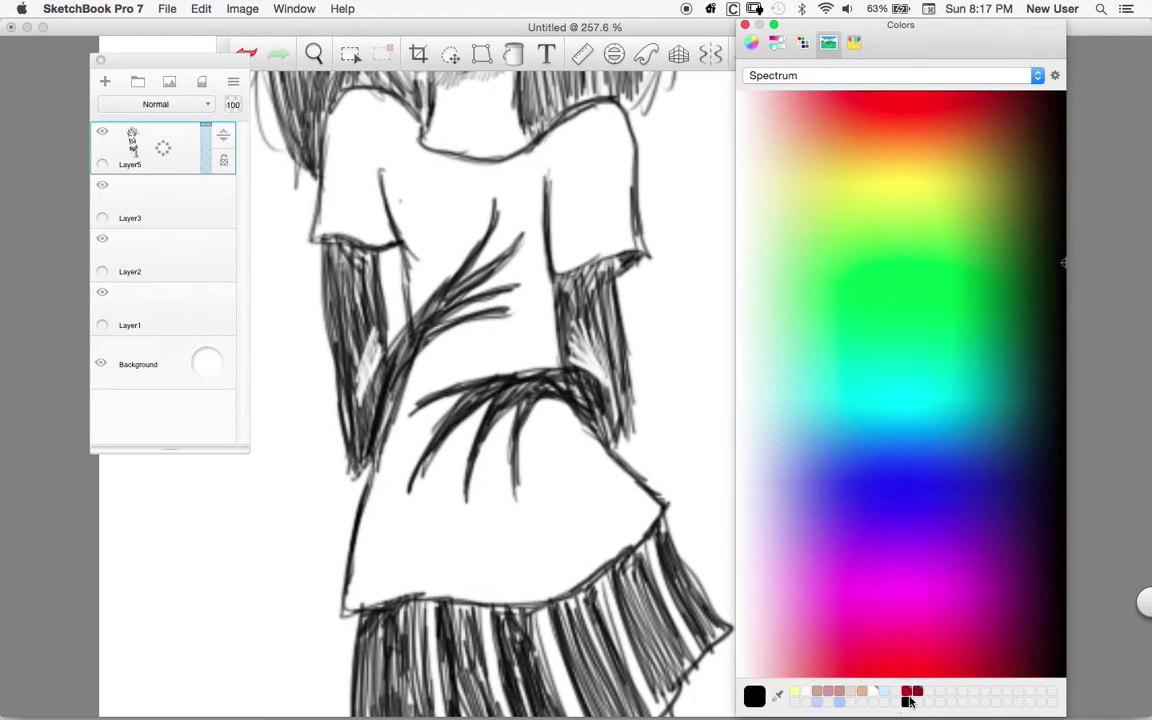
{"action": "left_click", "coordinate": [745, 25]}
{"action": "mouse_move", "coordinate": [606, 262]}
{"action": "left_mouse_down"}
{"action": "mouse_move", "coordinate": [584, 340]}
{"action": "mouse_move", "coordinate": [600, 300]}
{"action": "mouse_move", "coordinate": [589, 361]}
{"action": "mouse_move", "coordinate": [608, 410]}
{"action": "mouse_move", "coordinate": [612, 375]}
{"action": "mouse_move", "coordinate": [618, 420]}
{"action": "mouse_move", "coordinate": [606, 310]}
{"action": "mouse_move", "coordinate": [620, 368]}
{"action": "left_mouse_up"}
{"action": "mouse_move", "coordinate": [371, 326]}
{"action": "left_mouse_down"}
{"action": "mouse_move", "coordinate": [356, 396]}
{"action": "mouse_move", "coordinate": [377, 346]}
{"action": "mouse_move", "coordinate": [353, 387]}
{"action": "mouse_move", "coordinate": [371, 322]}
{"action": "mouse_move", "coordinate": [364, 297]}
{"action": "mouse_move", "coordinate": [346, 363]}
{"action": "mouse_move", "coordinate": [361, 276]}
{"action": "mouse_move", "coordinate": [359, 337]}
{"action": "mouse_move", "coordinate": [347, 335]}
{"action": "mouse_move", "coordinate": [345, 297]}
{"action": "mouse_move", "coordinate": [373, 241]}
{"action": "left_mouse_up"}
{"action": "mouse_move", "coordinate": [341, 415]}
{"action": "left_mouse_down"}
{"action": "mouse_move", "coordinate": [341, 450]}
{"action": "mouse_move", "coordinate": [322, 258]}
{"action": "mouse_move", "coordinate": [358, 359]}
{"action": "mouse_move", "coordinate": [331, 391]}
{"action": "mouse_move", "coordinate": [325, 287]}
{"action": "mouse_move", "coordinate": [326, 355]}
{"action": "mouse_move", "coordinate": [358, 447]}
{"action": "mouse_move", "coordinate": [338, 411]}
{"action": "mouse_move", "coordinate": [339, 348]}
{"action": "mouse_move", "coordinate": [361, 433]}
{"action": "mouse_move", "coordinate": [338, 479]}
{"action": "left_mouse_up"}
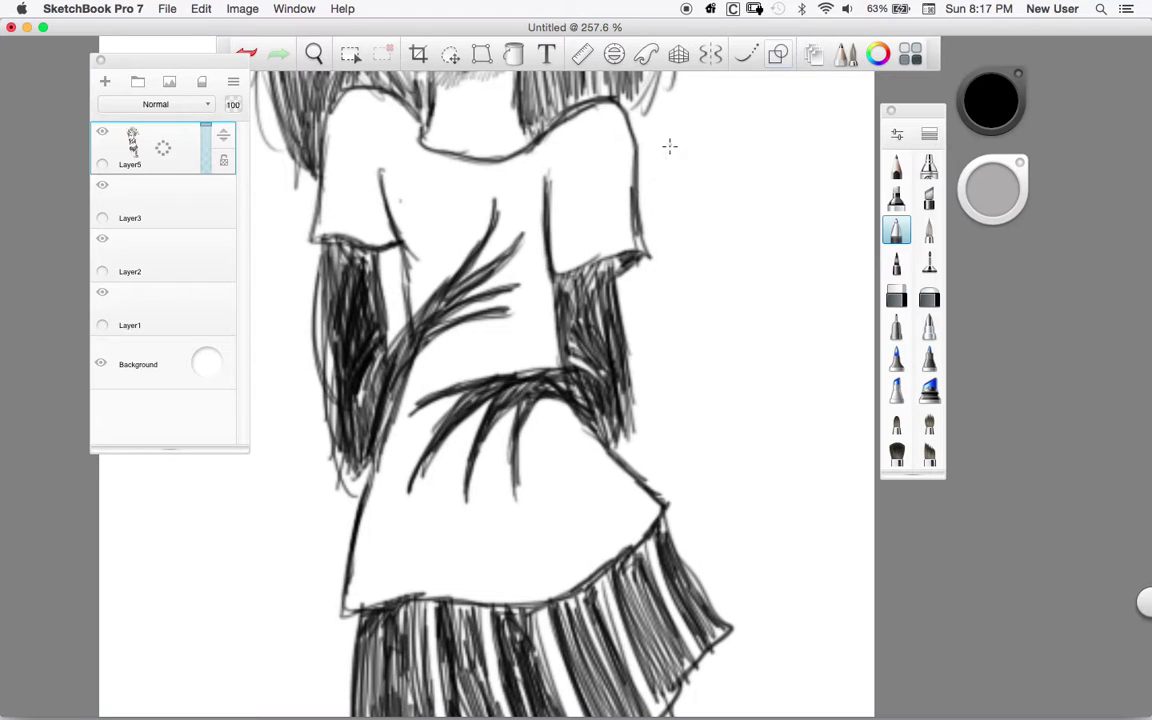
Set the brush colour to white and paint bold highlights inside both arms.
{"action": "left_click", "coordinate": [878, 54]}
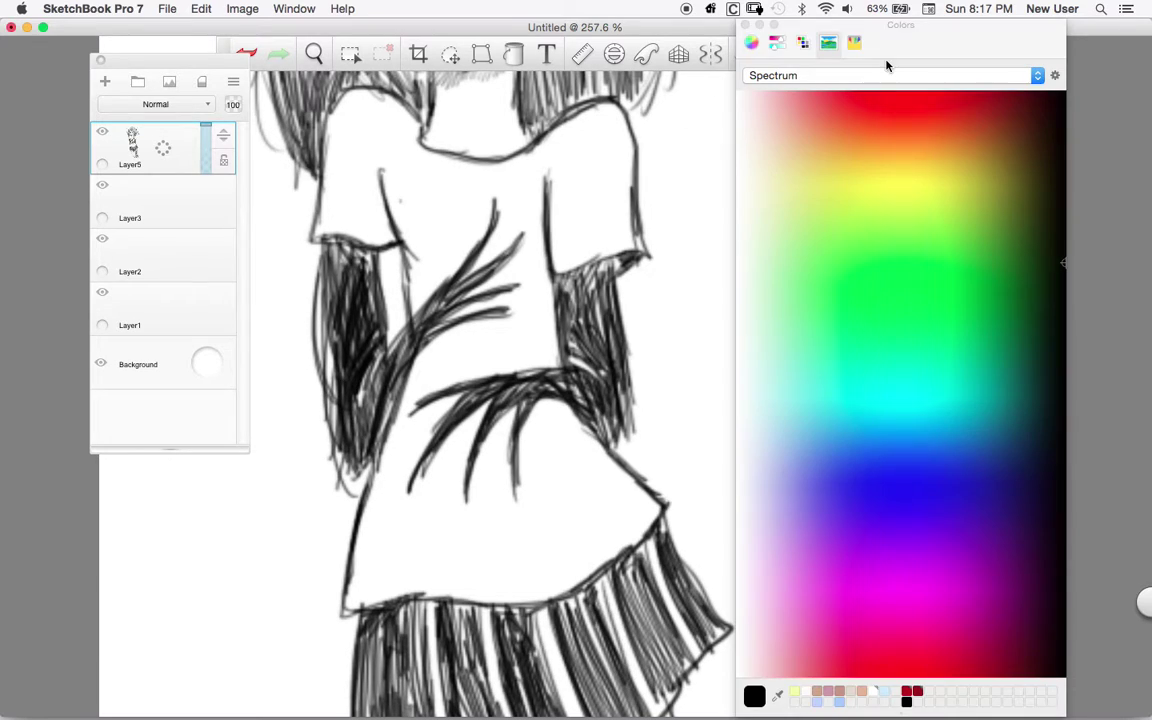
{"action": "left_click", "coordinate": [872, 692]}
{"action": "left_click", "coordinate": [745, 25]}
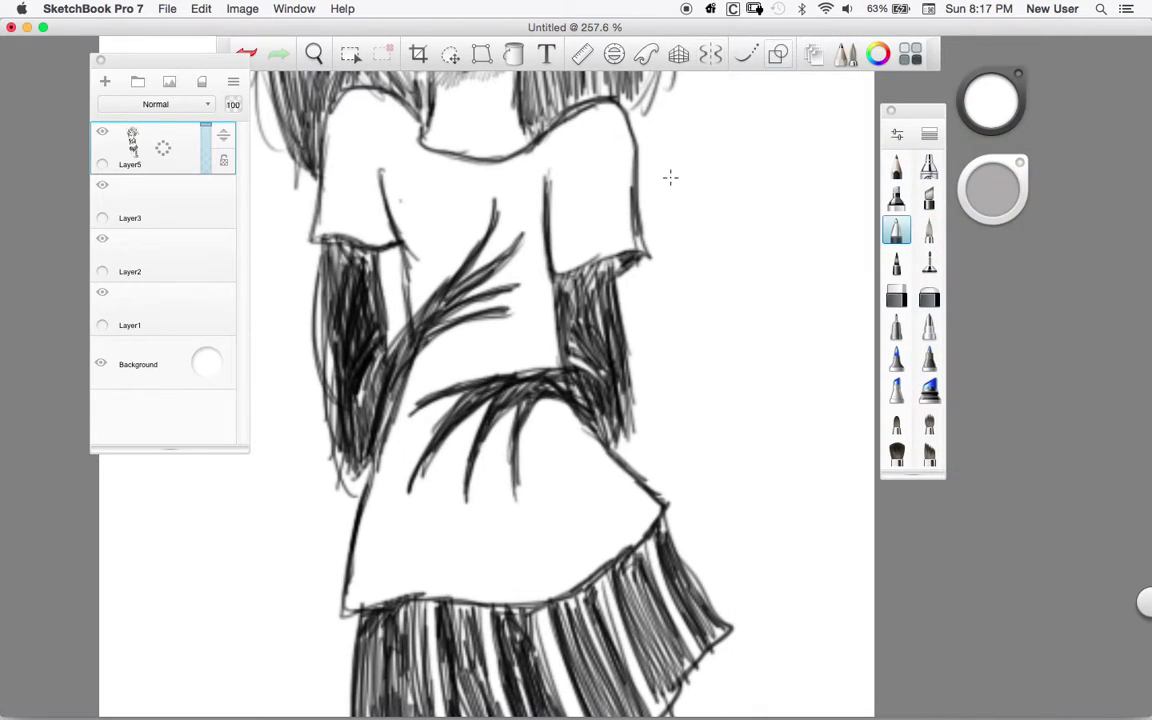
{"action": "mouse_move", "coordinate": [580, 363]}
{"action": "left_mouse_down"}
{"action": "mouse_move", "coordinate": [605, 383]}
{"action": "mouse_move", "coordinate": [574, 346]}
{"action": "mouse_move", "coordinate": [593, 370]}
{"action": "mouse_move", "coordinate": [601, 357]}
{"action": "left_mouse_up"}
{"action": "mouse_move", "coordinate": [383, 361]}
{"action": "left_mouse_down"}
{"action": "mouse_move", "coordinate": [362, 393]}
{"action": "mouse_move", "coordinate": [376, 337]}
{"action": "mouse_move", "coordinate": [373, 326]}
{"action": "mouse_move", "coordinate": [368, 344]}
{"action": "mouse_move", "coordinate": [364, 294]}
{"action": "mouse_move", "coordinate": [355, 391]}
{"action": "mouse_move", "coordinate": [350, 342]}
{"action": "left_mouse_up"}
Set the brush colour to black and hatch over the upper part of the left arm's white highlight.
{"action": "left_click", "coordinate": [878, 58]}
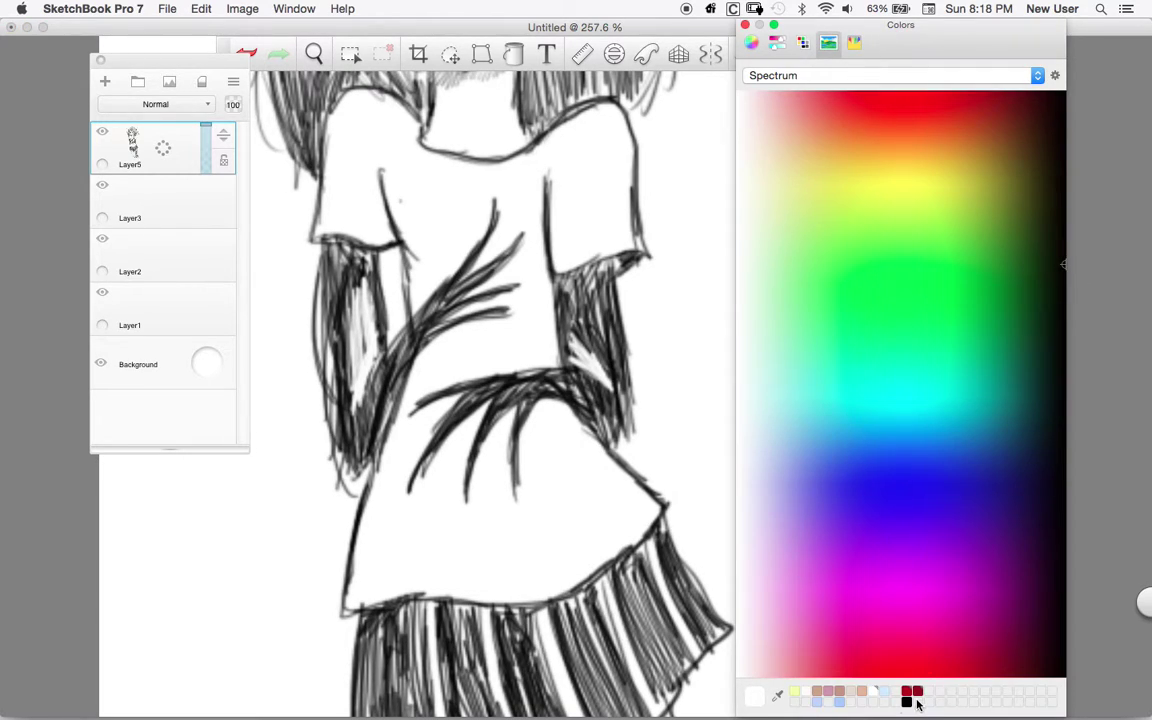
{"action": "left_click", "coordinate": [908, 702]}
{"action": "left_click_drag", "start_coordinate": [743, 30], "coordinate": [746, 30]}
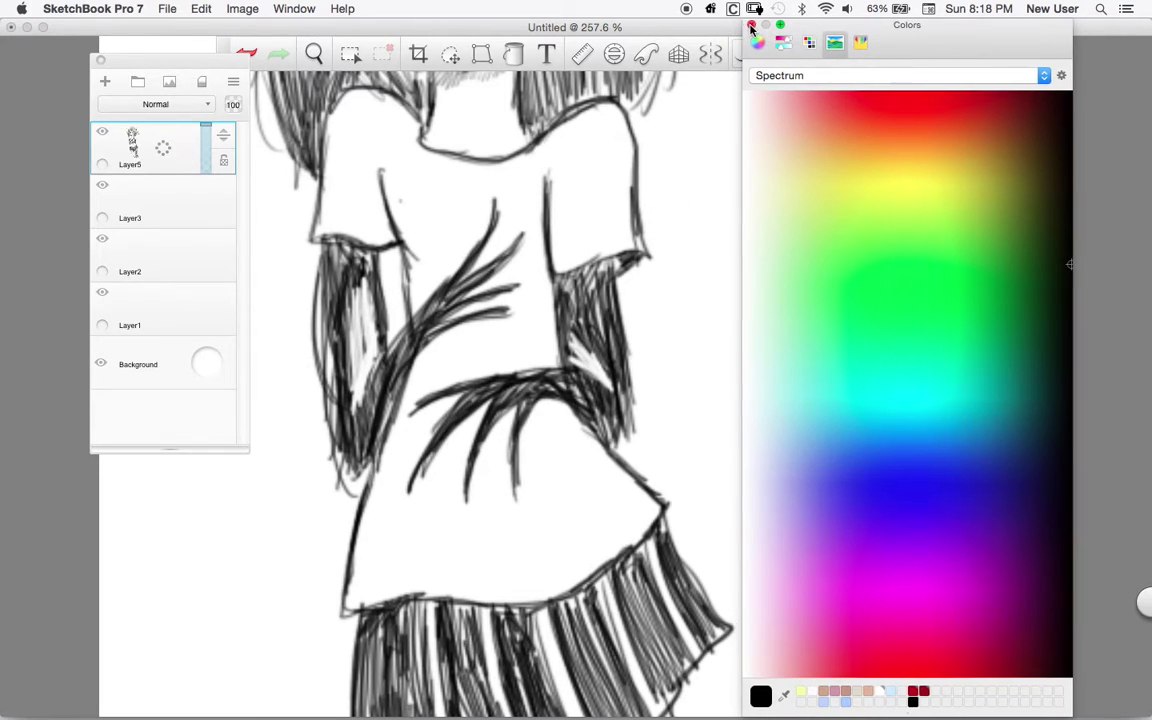
{"action": "left_click", "coordinate": [750, 25]}
{"action": "mouse_move", "coordinate": [370, 272]}
{"action": "left_mouse_down"}
{"action": "mouse_move", "coordinate": [347, 348]}
{"action": "mouse_move", "coordinate": [363, 283]}
{"action": "mouse_move", "coordinate": [370, 340]}
{"action": "mouse_move", "coordinate": [375, 323]}
{"action": "mouse_move", "coordinate": [346, 408]}
{"action": "mouse_move", "coordinate": [367, 364]}
{"action": "left_mouse_up"}
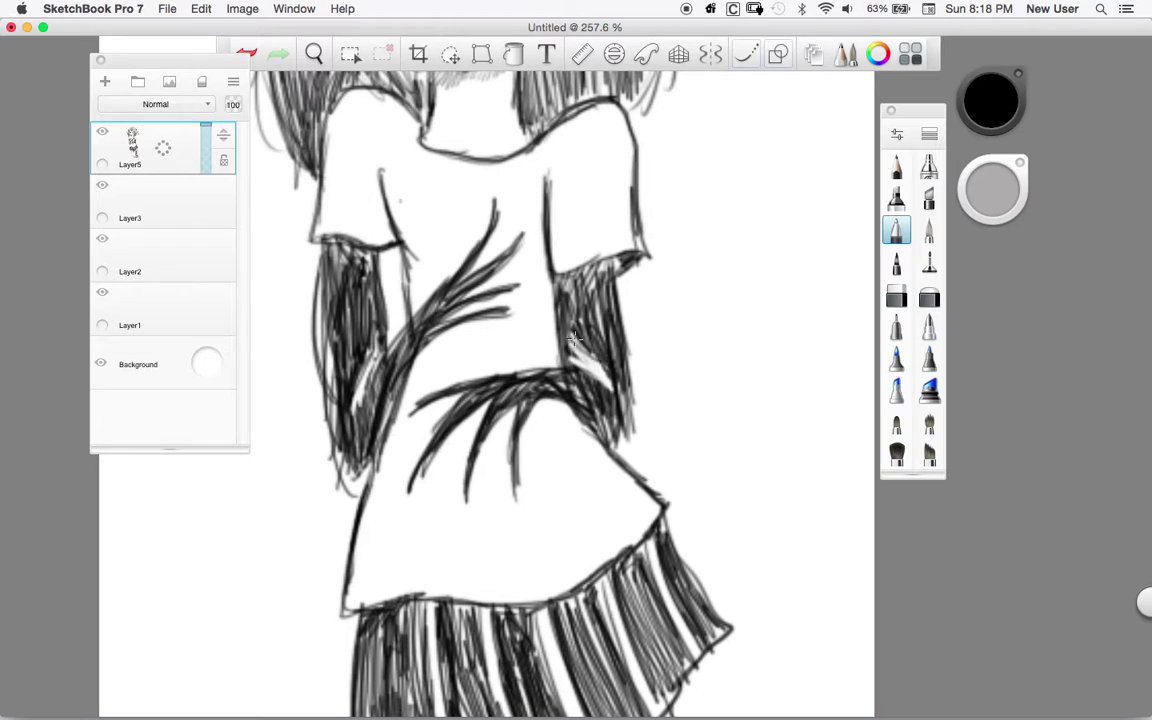
Draw a dark wedge at the right side of the neck and darken the hair shading on both sides of the face.
{"action": "left_click", "coordinate": [314, 53]}
{"action": "left_click_drag", "start_coordinate": [438, 130], "coordinate": [427, 256]}
{"action": "left_click", "coordinate": [510, 210]}
{"action": "mouse_move", "coordinate": [503, 215]}
{"action": "left_mouse_down"}
{"action": "mouse_move", "coordinate": [473, 251]}
{"action": "mouse_move", "coordinate": [445, 218]}
{"action": "mouse_move", "coordinate": [507, 238]}
{"action": "left_mouse_up"}
{"action": "mouse_move", "coordinate": [507, 185]}
{"action": "left_mouse_down"}
{"action": "mouse_move", "coordinate": [522, 258]}
{"action": "mouse_move", "coordinate": [517, 177]}
{"action": "mouse_move", "coordinate": [531, 262]}
{"action": "mouse_move", "coordinate": [536, 172]}
{"action": "mouse_move", "coordinate": [546, 229]}
{"action": "mouse_move", "coordinate": [557, 184]}
{"action": "mouse_move", "coordinate": [506, 197]}
{"action": "left_mouse_up"}
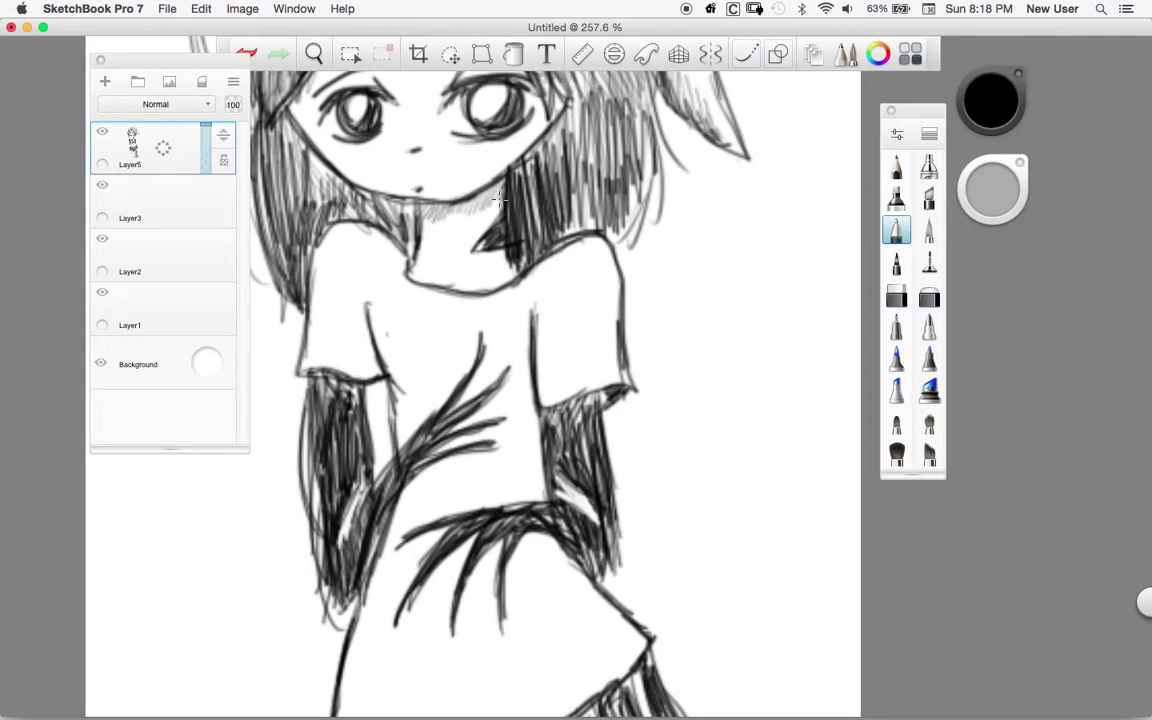
{"action": "mouse_move", "coordinate": [399, 216]}
{"action": "left_mouse_down"}
{"action": "mouse_move", "coordinate": [352, 198]}
{"action": "mouse_move", "coordinate": [370, 210]}
{"action": "left_mouse_up"}
{"action": "left_click_drag", "start_coordinate": [302, 160], "coordinate": [344, 198]}
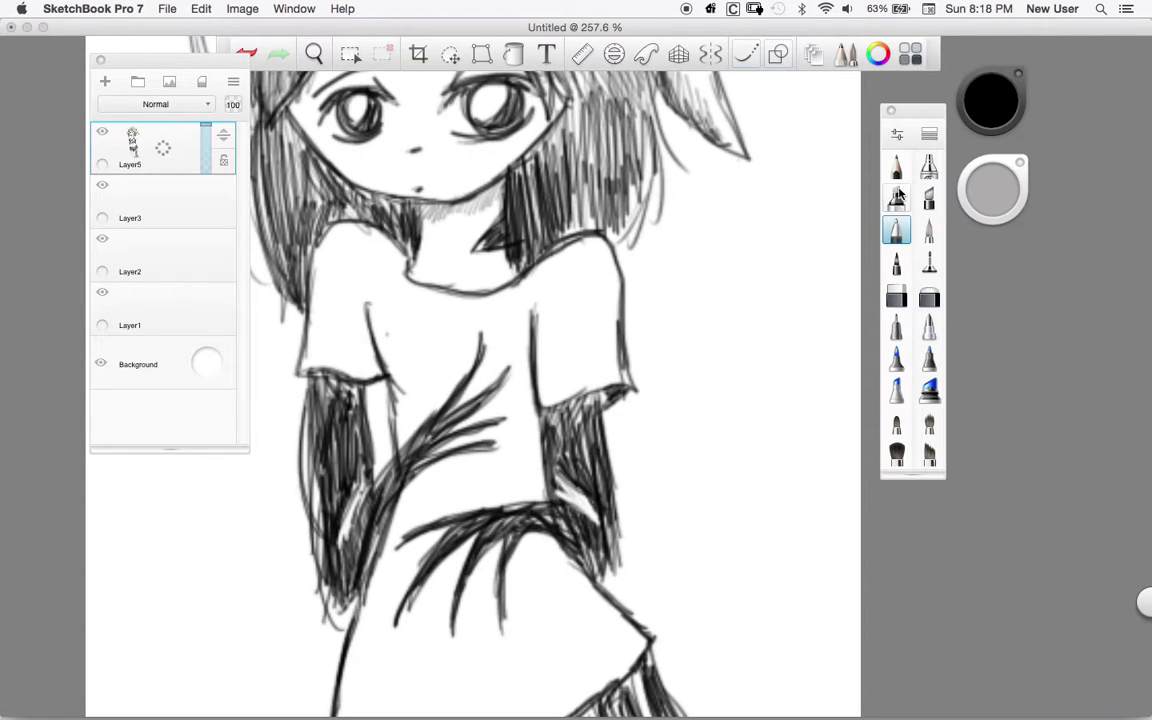
Hatch light blush shading under both eyes with the Pencil.
{"action": "left_click", "coordinate": [896, 167]}
{"action": "mouse_move", "coordinate": [492, 131]}
{"action": "left_mouse_down"}
{"action": "mouse_move", "coordinate": [470, 145]}
{"action": "mouse_move", "coordinate": [505, 148]}
{"action": "left_mouse_up"}
{"action": "mouse_move", "coordinate": [352, 142]}
{"action": "left_mouse_down"}
{"action": "mouse_move", "coordinate": [332, 152]}
{"action": "mouse_move", "coordinate": [364, 152]}
{"action": "left_mouse_up"}
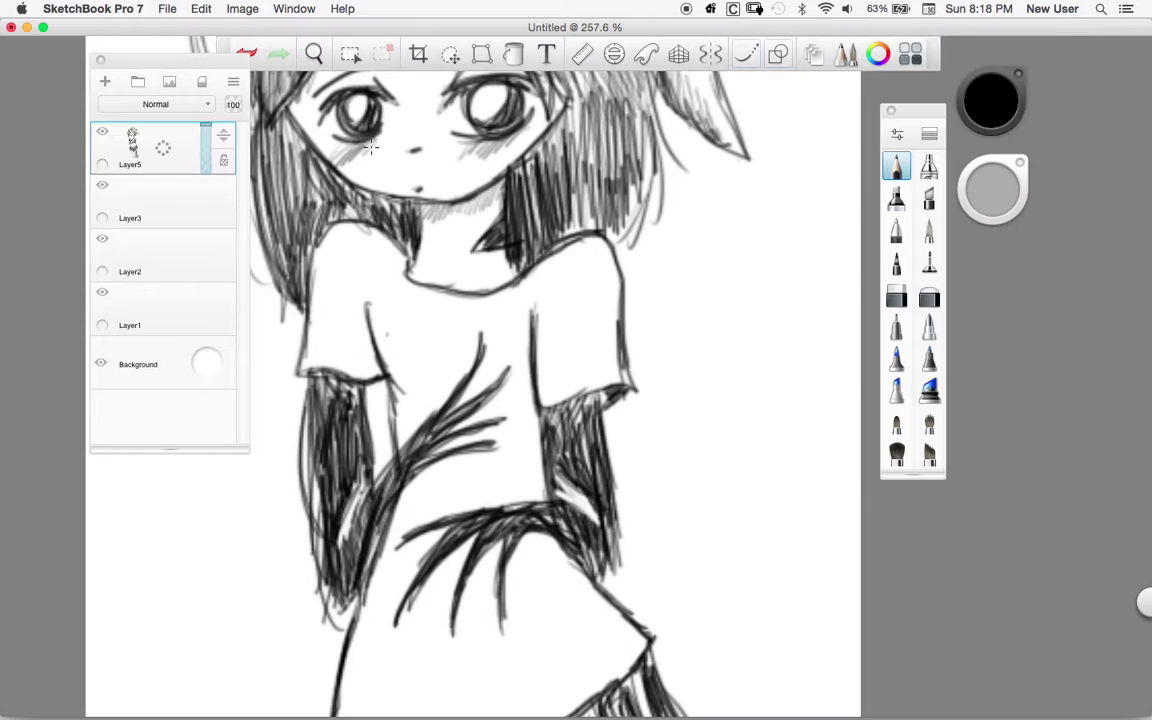
Draw the mouth as a short horizontal line and darken the wedge beside the neck with the Ballpoint Pen.
{"action": "left_click", "coordinate": [897, 199]}
{"action": "left_click", "coordinate": [897, 230]}
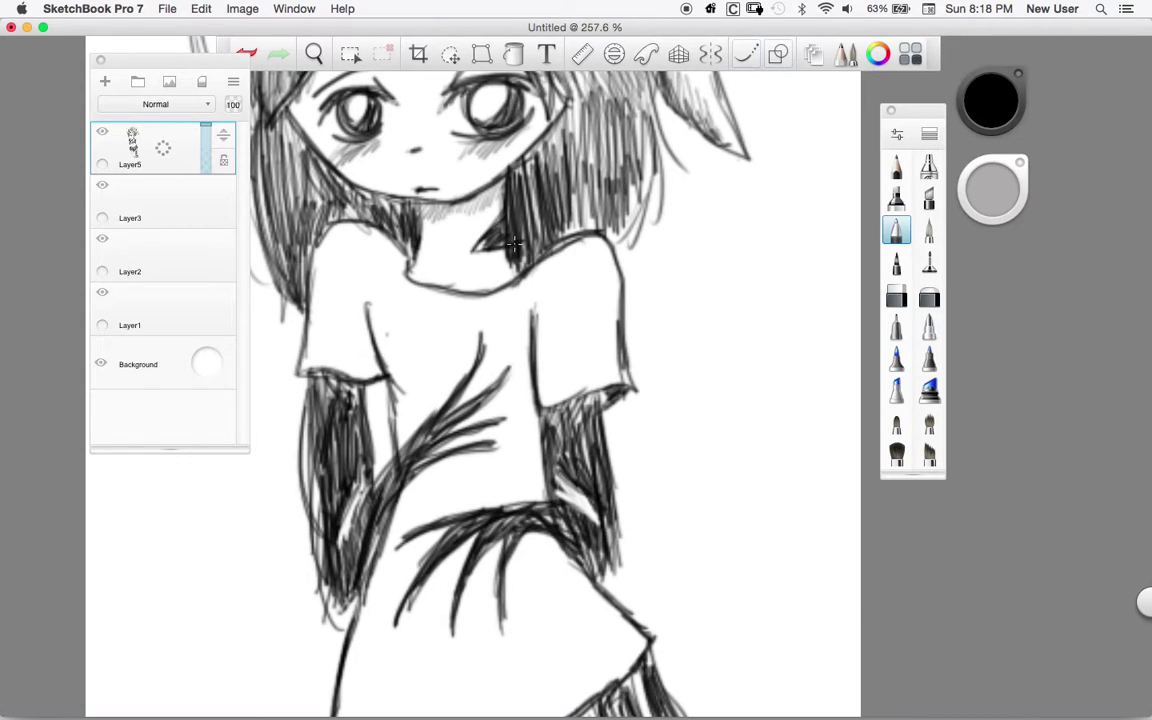
{"action": "mouse_move", "coordinate": [463, 253]}
{"action": "left_mouse_down"}
{"action": "mouse_move", "coordinate": [440, 210]}
{"action": "mouse_move", "coordinate": [503, 215]}
{"action": "left_mouse_up"}
Paint short red, blue and yellow-green stripes side by side across the dark wedge beside the neck.
{"action": "left_click", "coordinate": [878, 55]}
{"action": "left_click", "coordinate": [923, 107]}
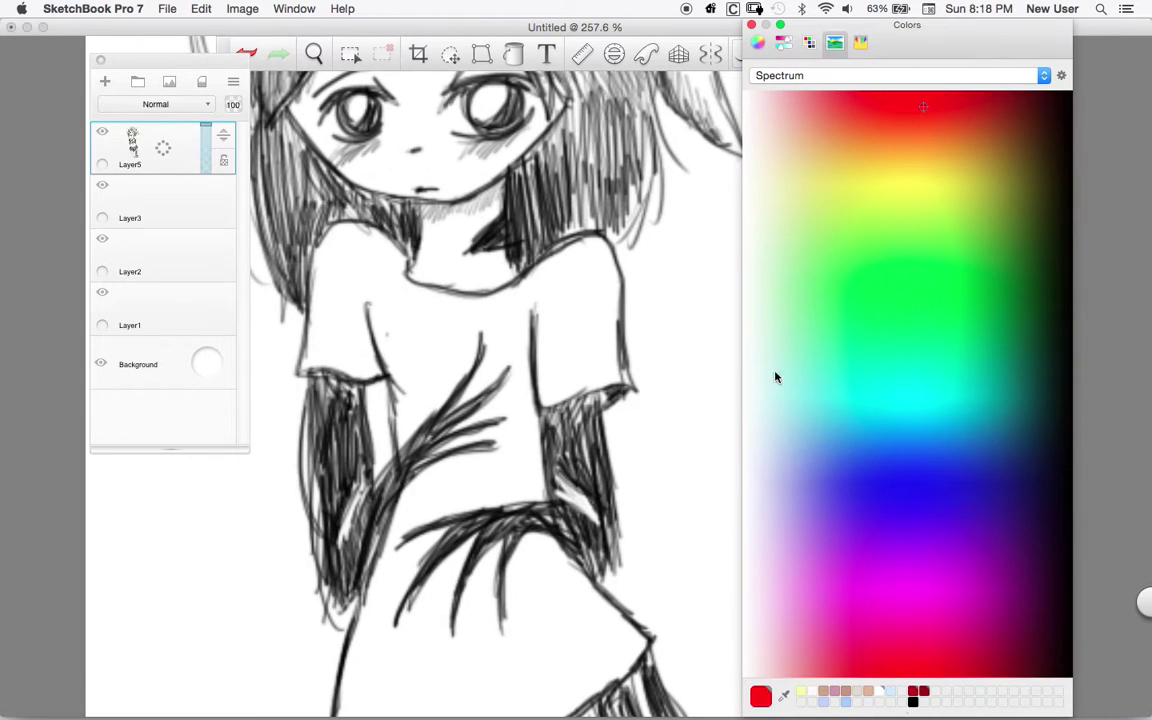
{"action": "left_click", "coordinate": [867, 184]}
{"action": "left_click", "coordinate": [316, 57]}
{"action": "mouse_move", "coordinate": [463, 186]}
{"action": "left_mouse_down"}
{"action": "mouse_move", "coordinate": [527, 204]}
{"action": "mouse_move", "coordinate": [476, 180]}
{"action": "left_mouse_up"}
{"action": "left_click", "coordinate": [907, 491]}
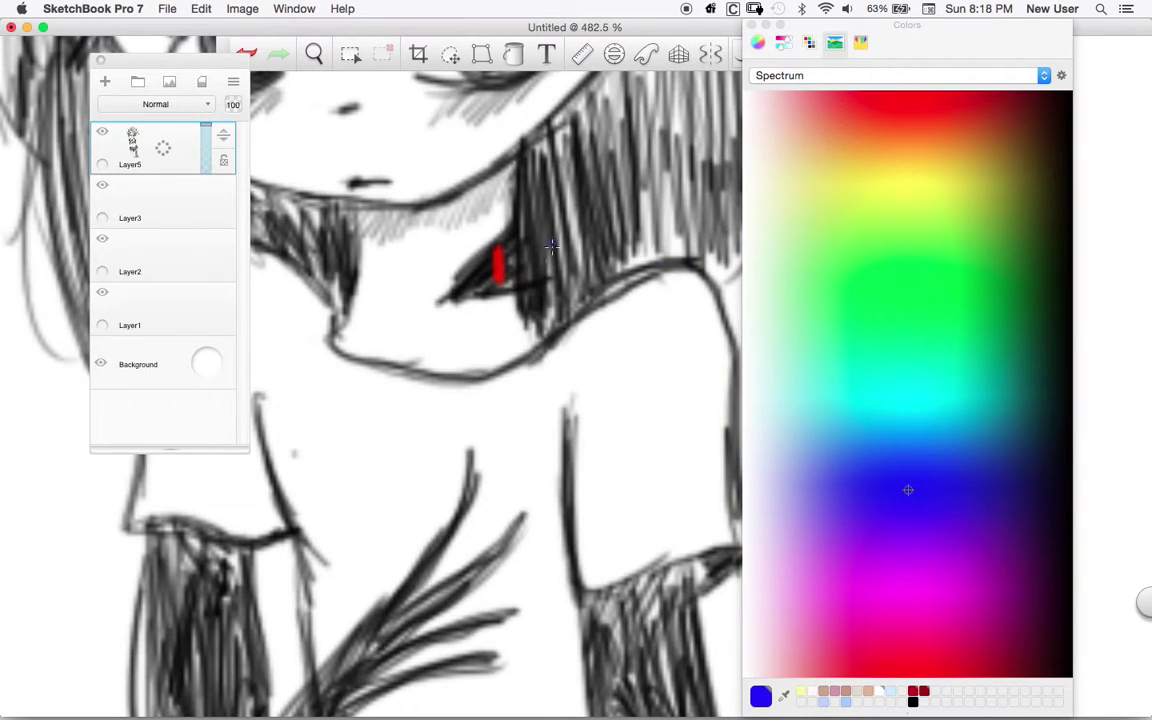
{"action": "left_click", "coordinate": [898, 213]}
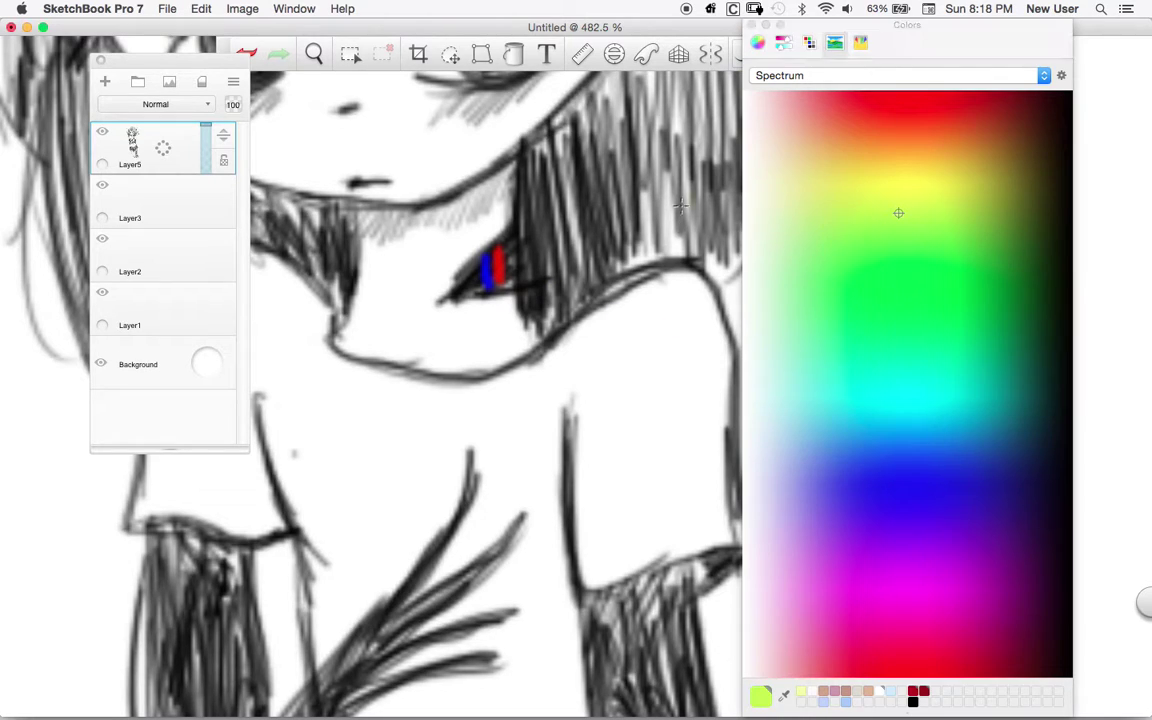
{"action": "left_click_drag", "start_coordinate": [487, 278], "coordinate": [477, 293]}
Touch up the red stripe in the wedge beside the neck and add cyan stripes at its ends and light green between blue and red.
{"action": "left_click", "coordinate": [849, 101]}
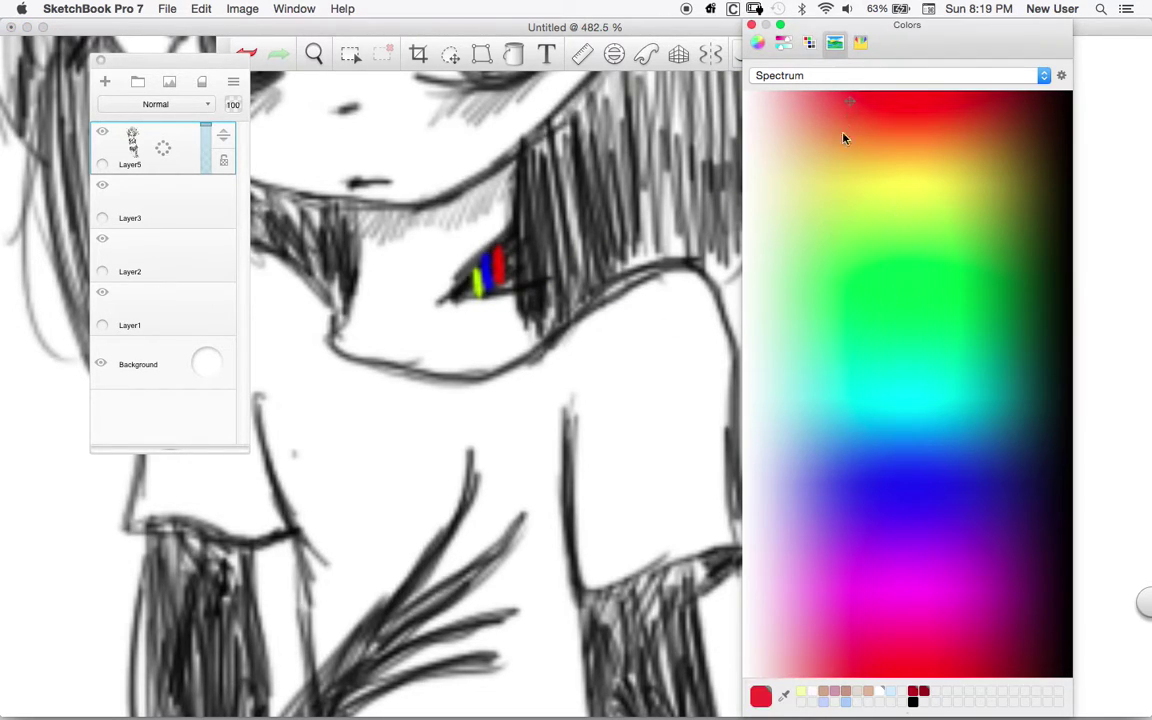
{"action": "left_click", "coordinate": [913, 108]}
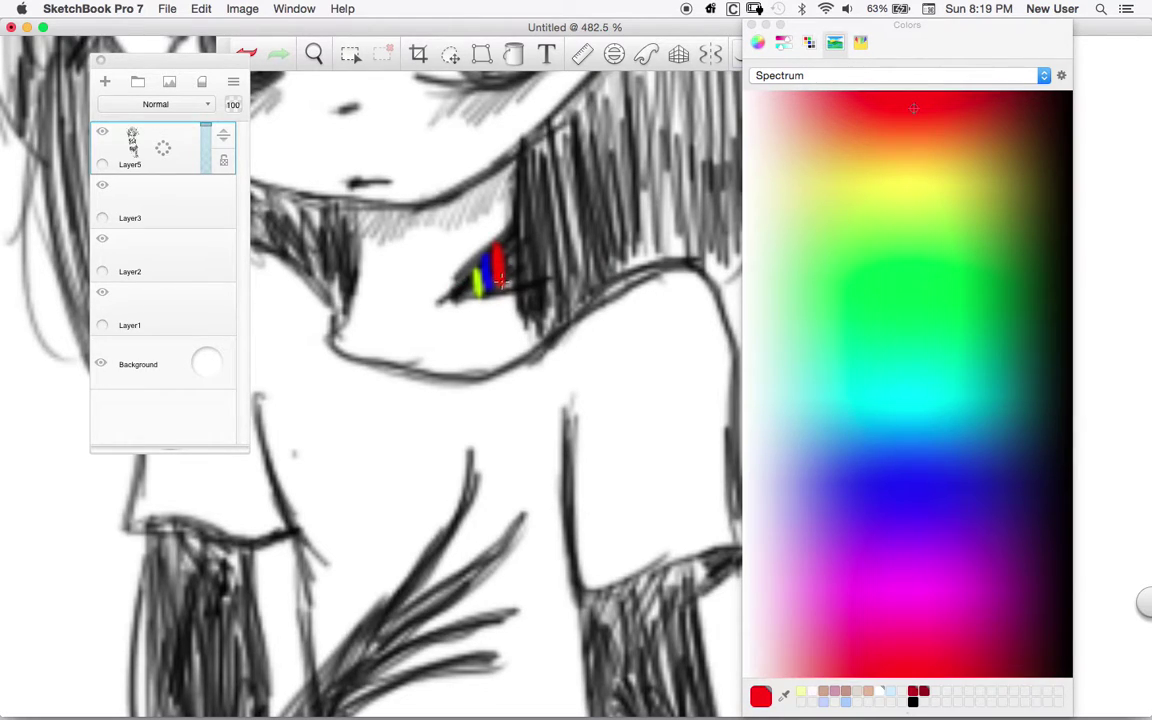
{"action": "left_click", "coordinate": [902, 399]}
{"action": "left_click_drag", "start_coordinate": [469, 276], "coordinate": [467, 292]}
{"action": "left_click_drag", "start_coordinate": [511, 237], "coordinate": [513, 284]}
{"action": "left_click", "coordinate": [828, 188]}
{"action": "left_click", "coordinate": [826, 248]}
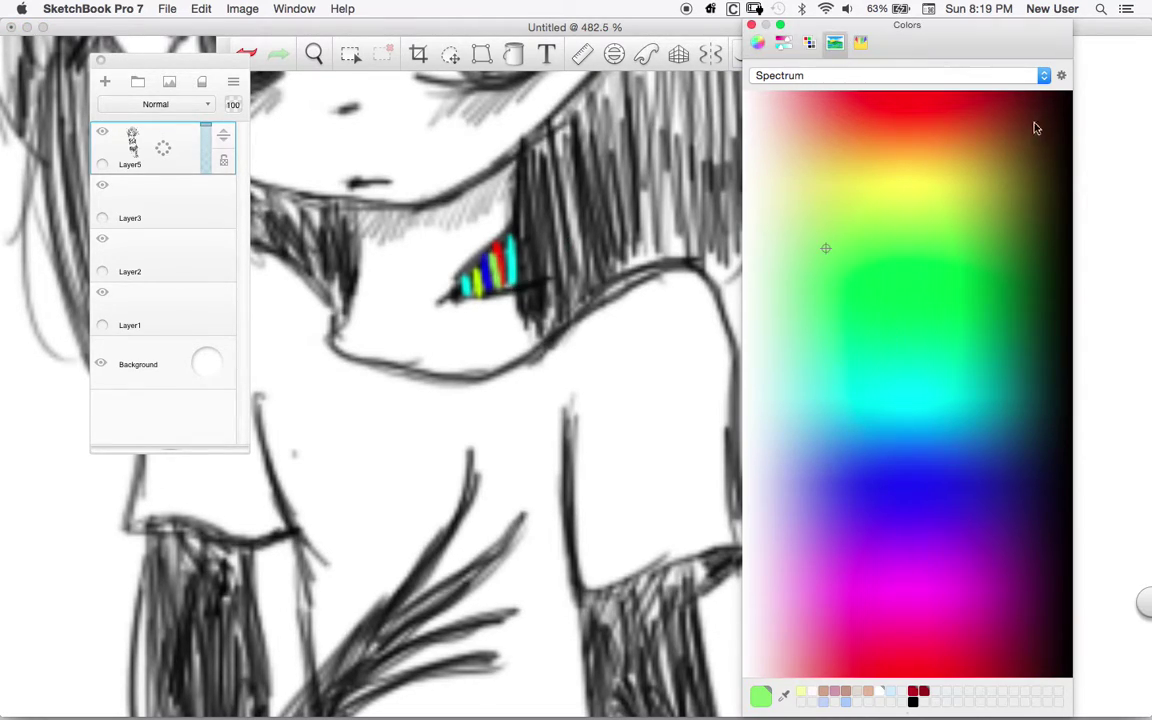
Outline the striped wedge beside the neck in black and shade lightly over its stripes with the Pencil.
{"action": "left_click_drag", "start_coordinate": [1034, 128], "coordinate": [1070, 127]}
{"action": "left_click", "coordinate": [913, 702]}
{"action": "left_click", "coordinate": [752, 26]}
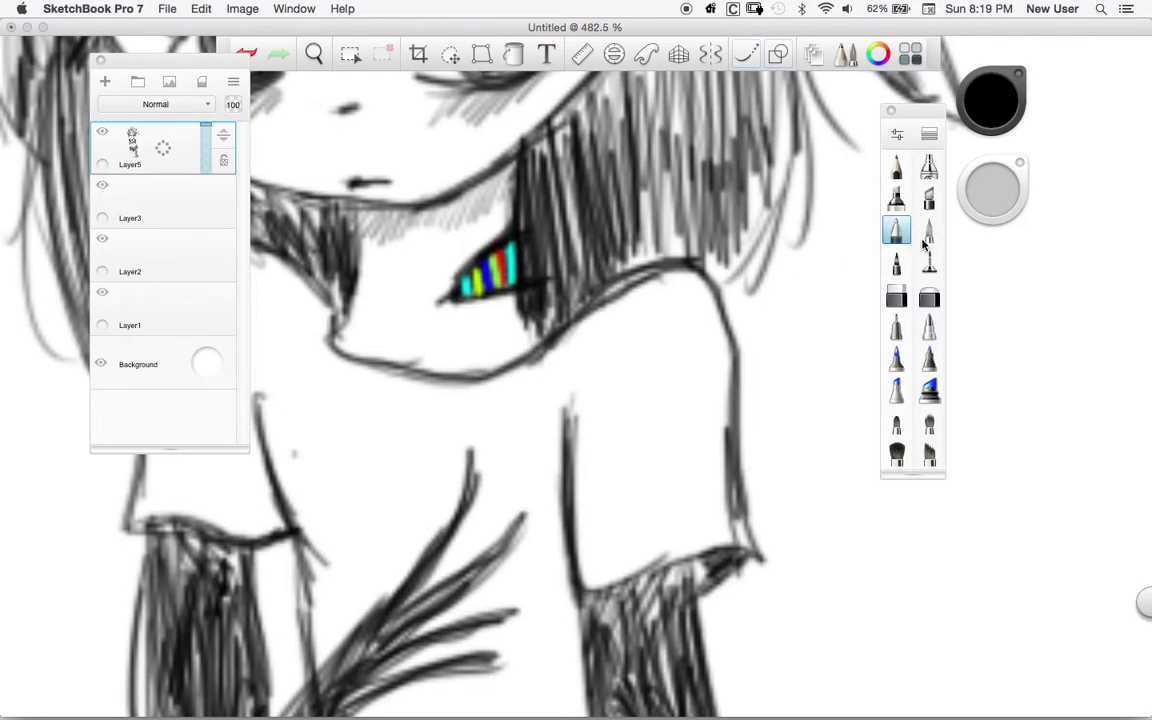
{"action": "left_click", "coordinate": [929, 232]}
{"action": "left_click", "coordinate": [899, 357]}
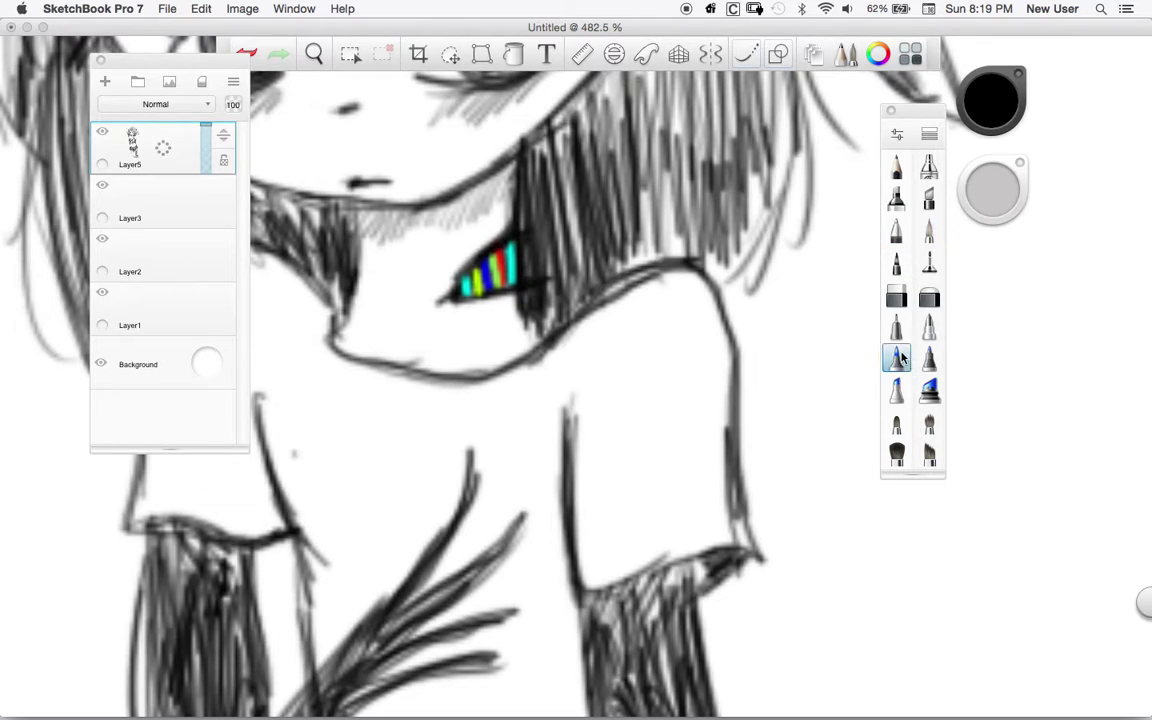
{"action": "left_click", "coordinate": [897, 199]}
{"action": "left_click", "coordinate": [898, 232]}
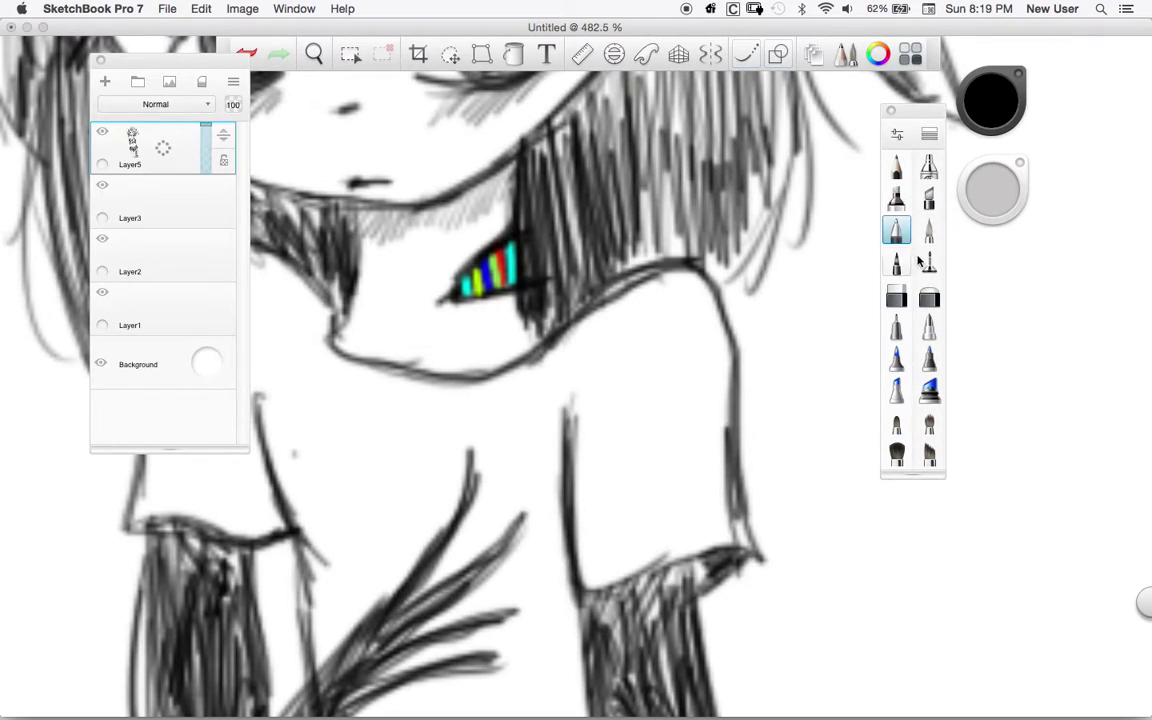
{"action": "left_click", "coordinate": [929, 231]}
{"action": "left_click", "coordinate": [896, 166]}
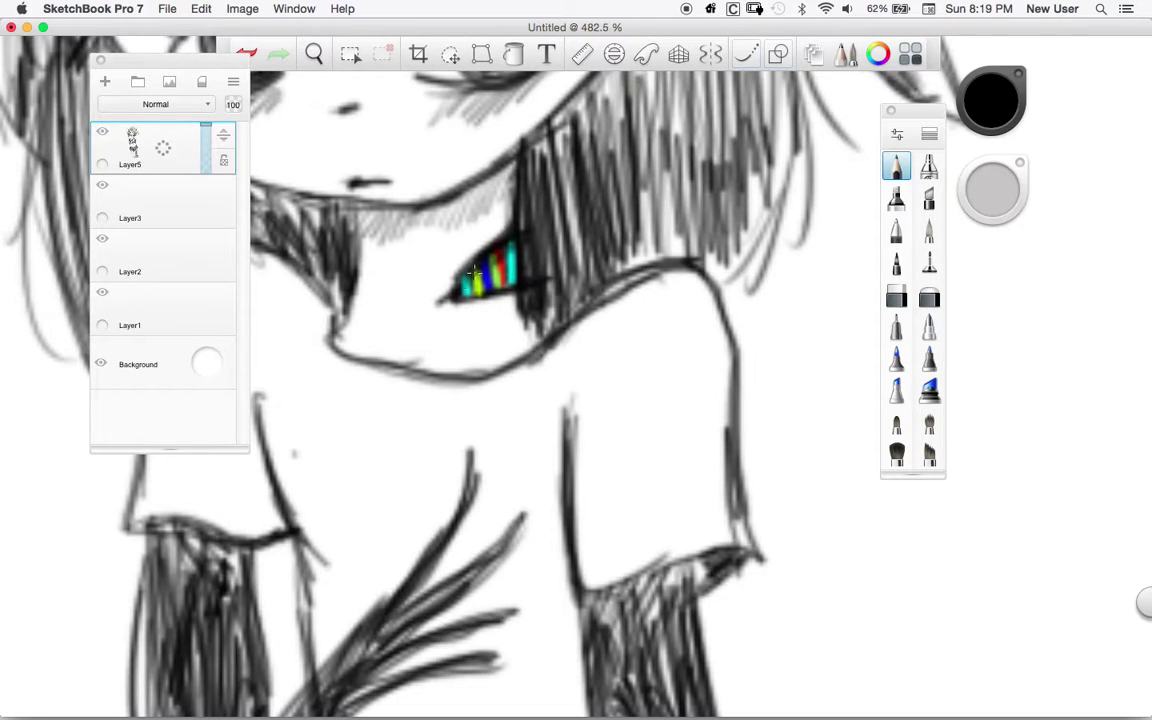
Crop the canvas closer around the full figure to 334 × 704 px.
{"action": "left_click", "coordinate": [313, 54]}
{"action": "left_click_drag", "start_coordinate": [350, 228], "coordinate": [420, 203]}
{"action": "left_click_drag", "start_coordinate": [397, 161], "coordinate": [423, 289]}
{"action": "left_click_drag", "start_coordinate": [432, 242], "coordinate": [432, 242]}
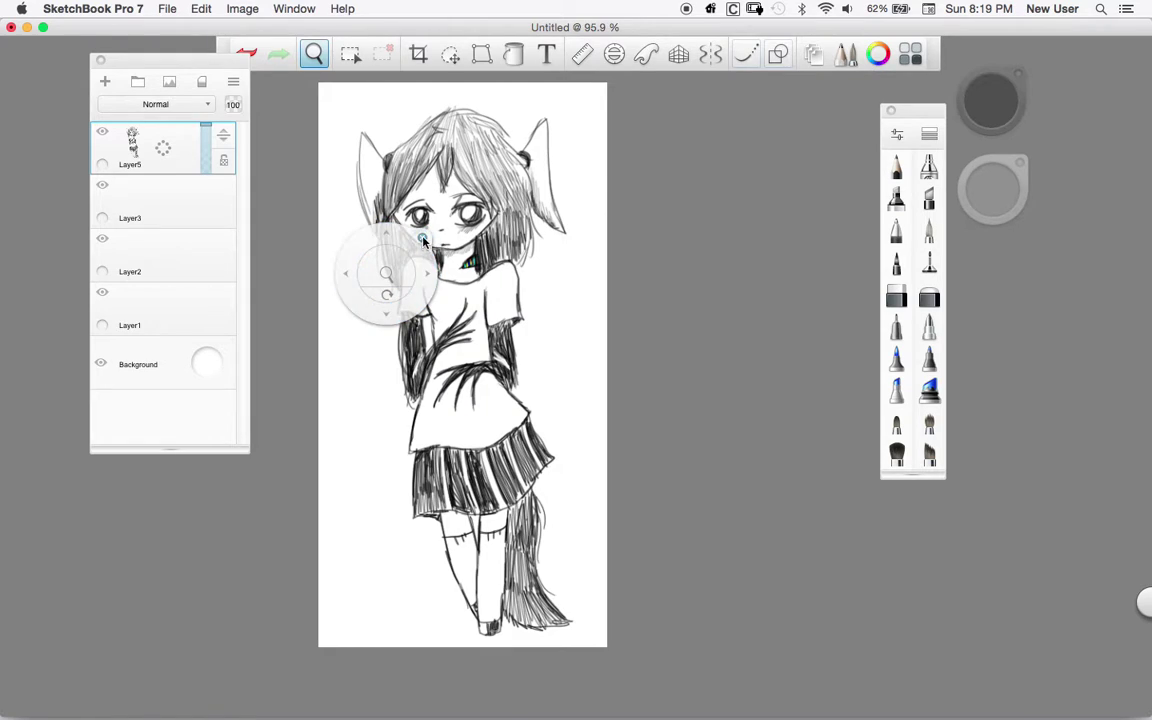
{"action": "left_click", "coordinate": [418, 54]}
{"action": "left_click_drag", "start_coordinate": [333, 100], "coordinate": [645, 640]}
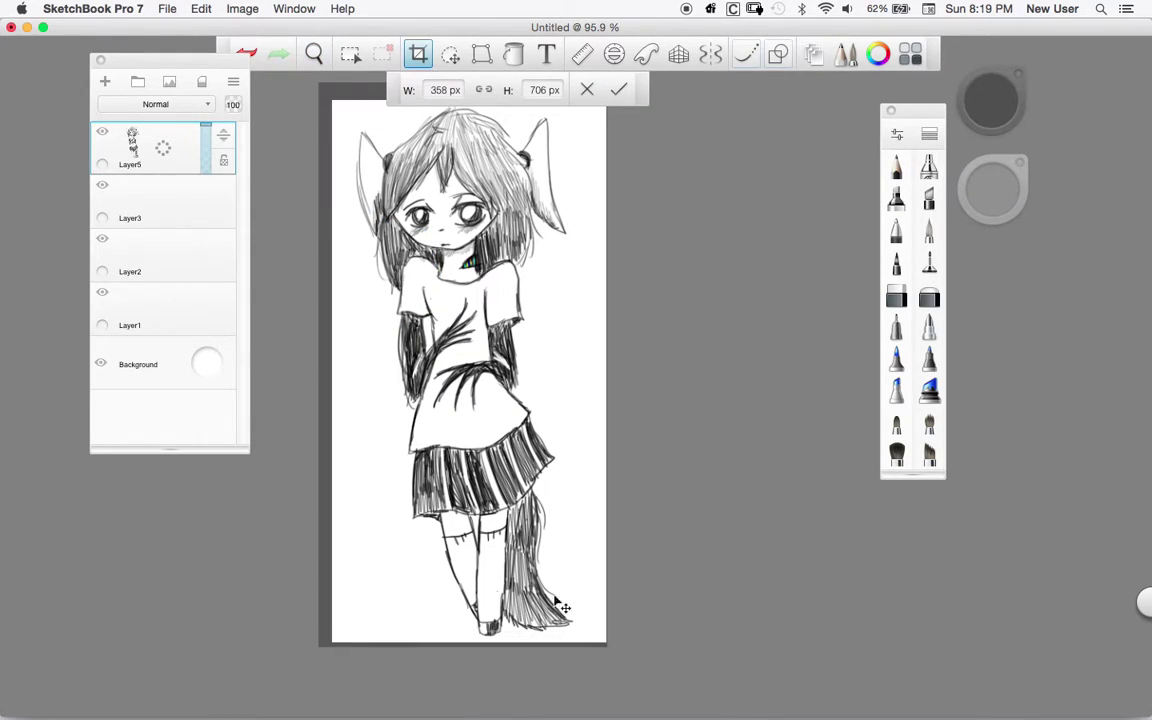
{"action": "left_click_drag", "start_coordinate": [335, 626], "coordinate": [356, 631]}
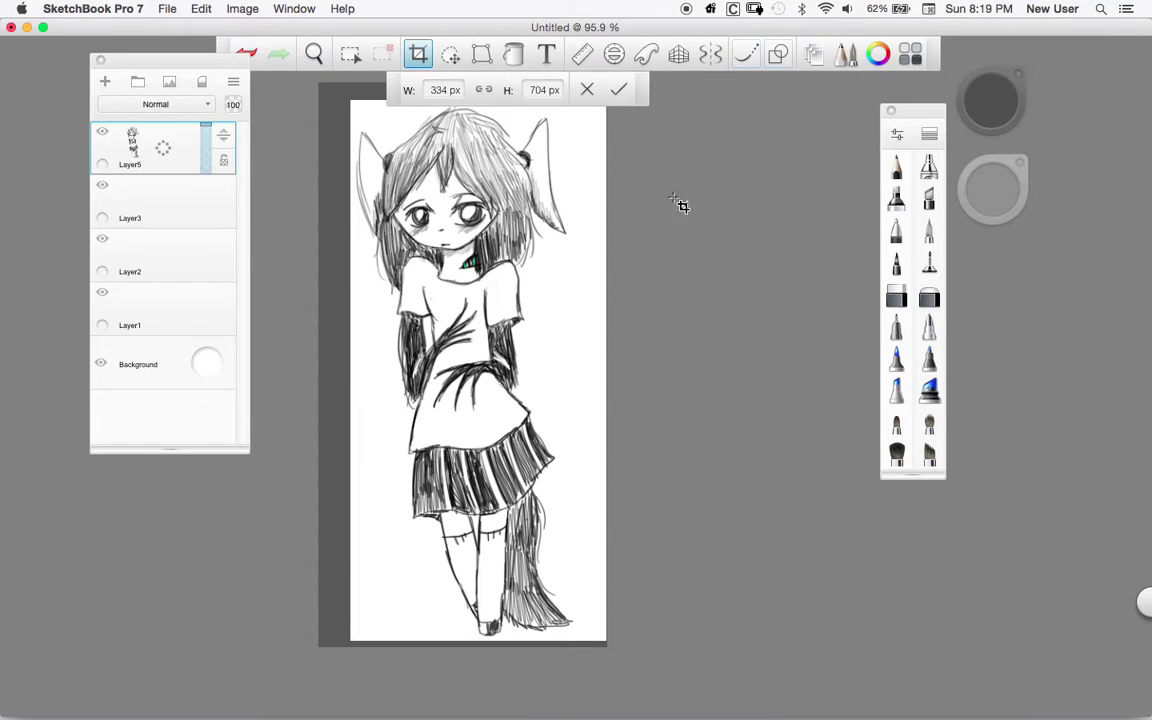
{"action": "left_click", "coordinate": [618, 89]}
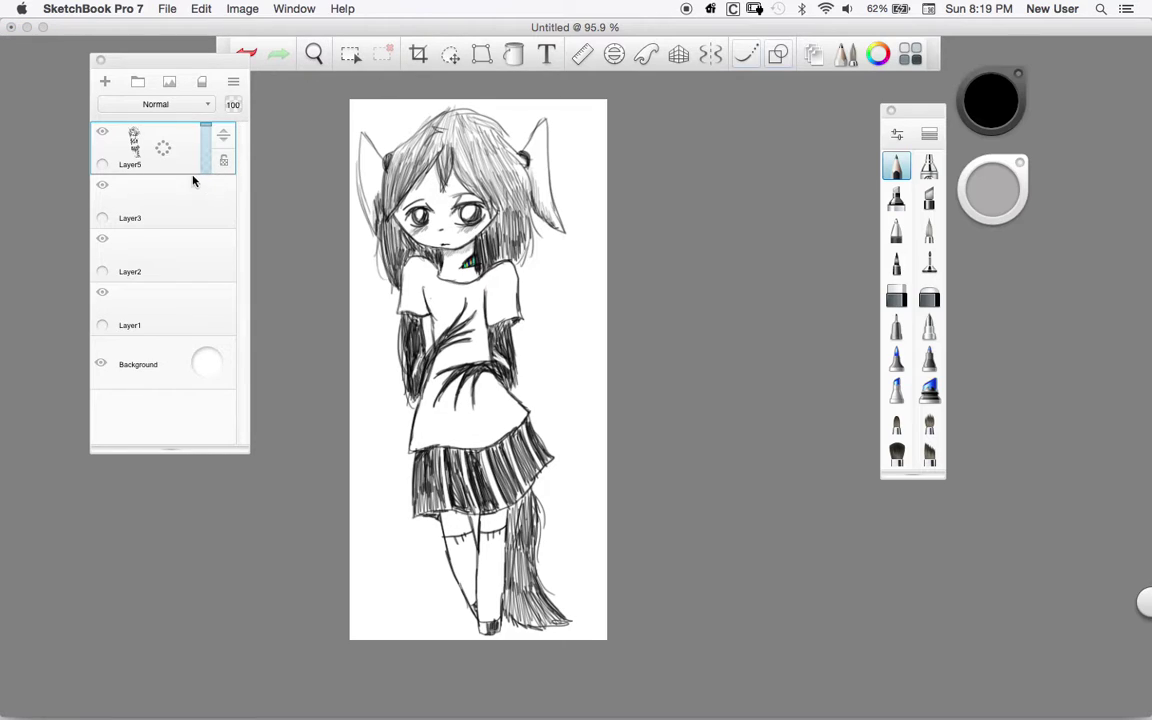
On a new layer, sign the drawing beside the figure with the artist's initials, a small emblem and "2016" using the Ballpoint Pen.
{"action": "left_click", "coordinate": [106, 83]}
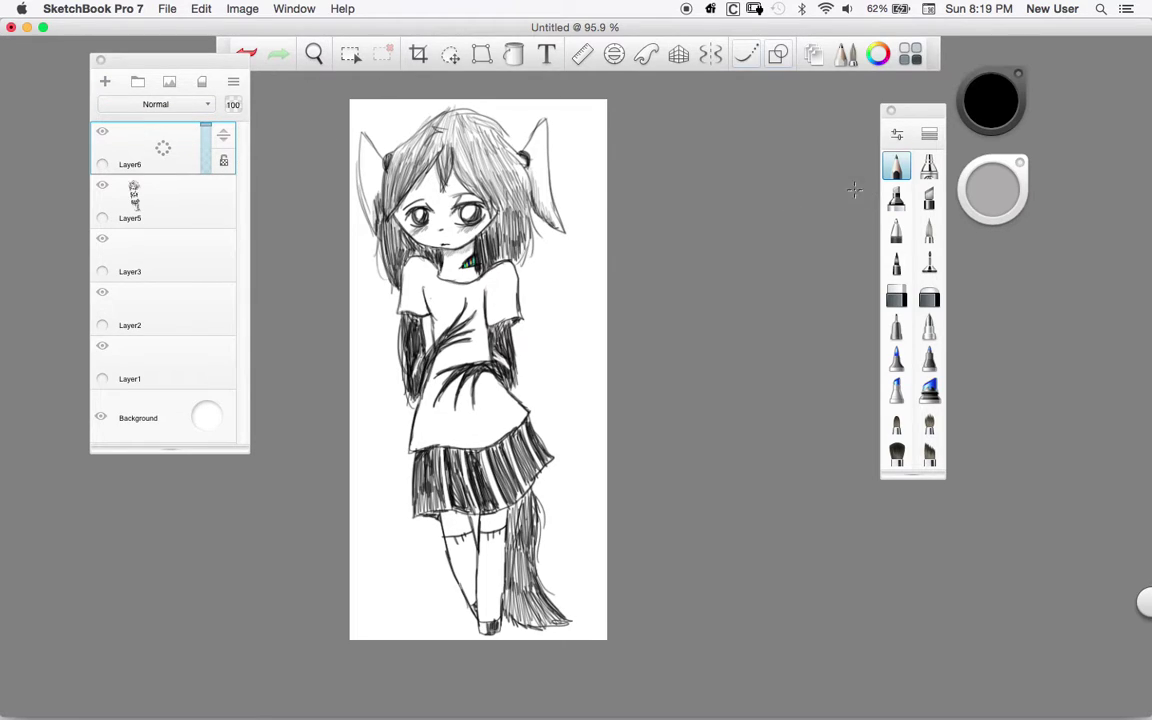
{"action": "left_click", "coordinate": [896, 230]}
{"action": "mouse_move", "coordinate": [549, 286]}
{"action": "left_mouse_down"}
{"action": "mouse_move", "coordinate": [545, 336]}
{"action": "mouse_move", "coordinate": [548, 294]}
{"action": "left_mouse_up"}
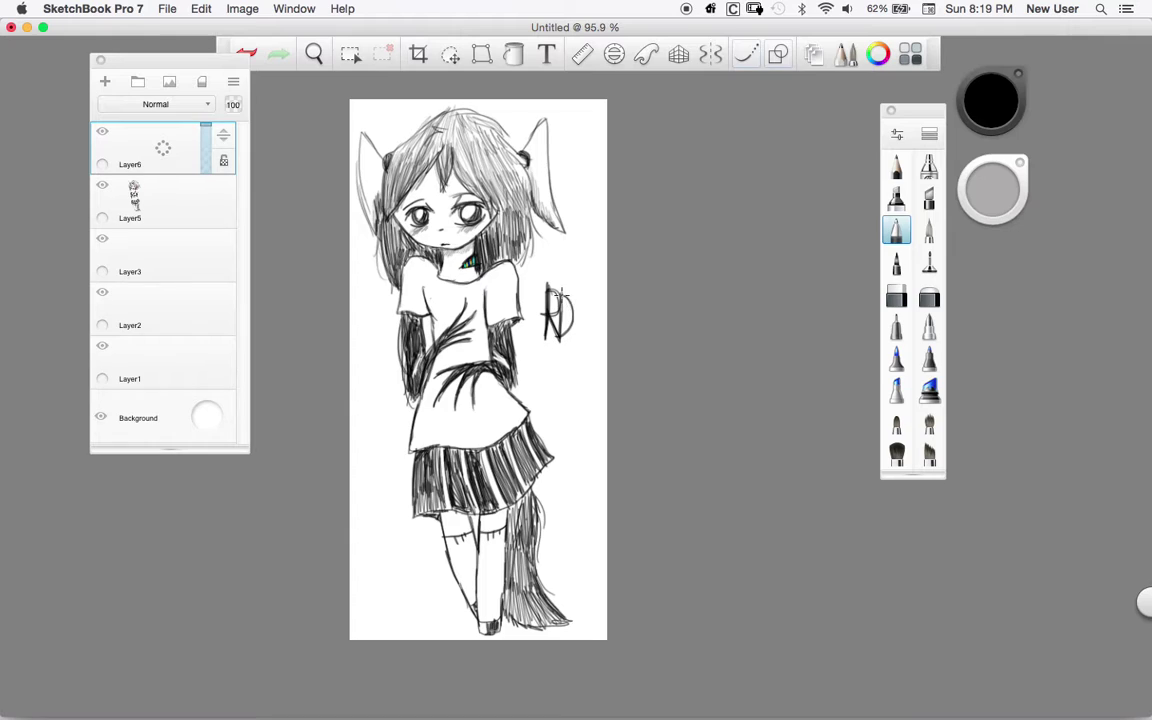
{"action": "left_click", "coordinate": [450, 54]}
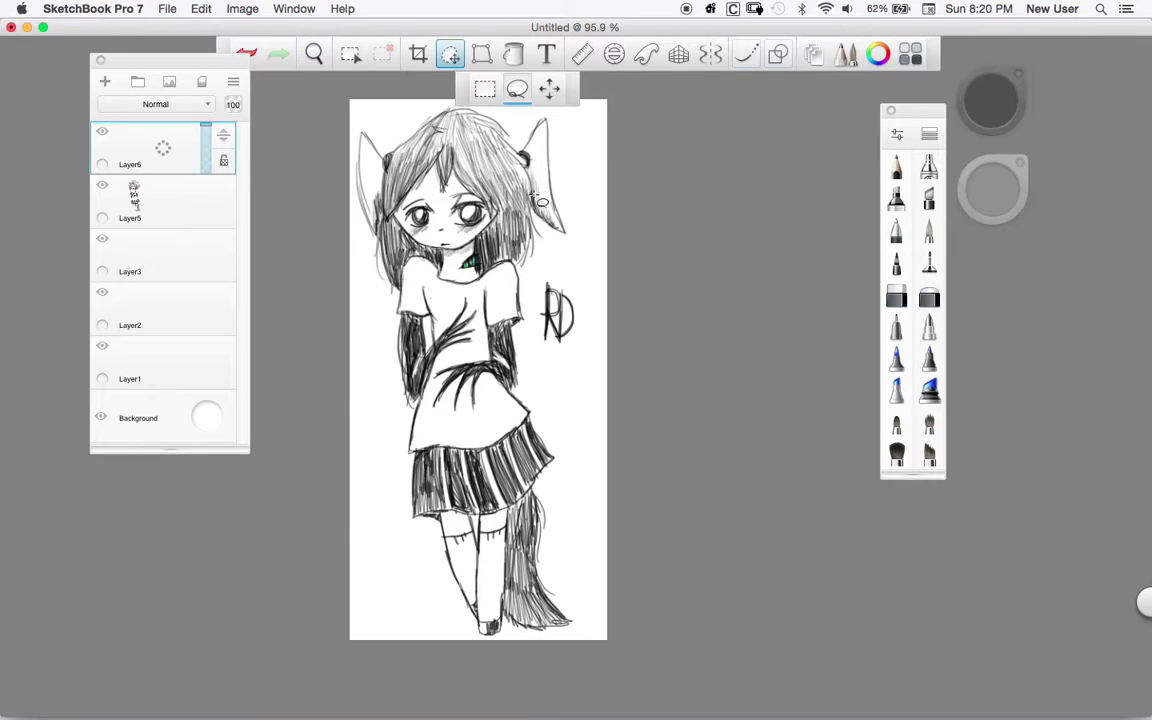
{"action": "left_click", "coordinate": [549, 89]}
{"action": "mouse_move", "coordinate": [577, 213]}
{"action": "left_mouse_down"}
{"action": "mouse_move", "coordinate": [529, 211]}
{"action": "mouse_move", "coordinate": [600, 217]}
{"action": "left_mouse_up"}
{"action": "left_click", "coordinate": [593, 150]}
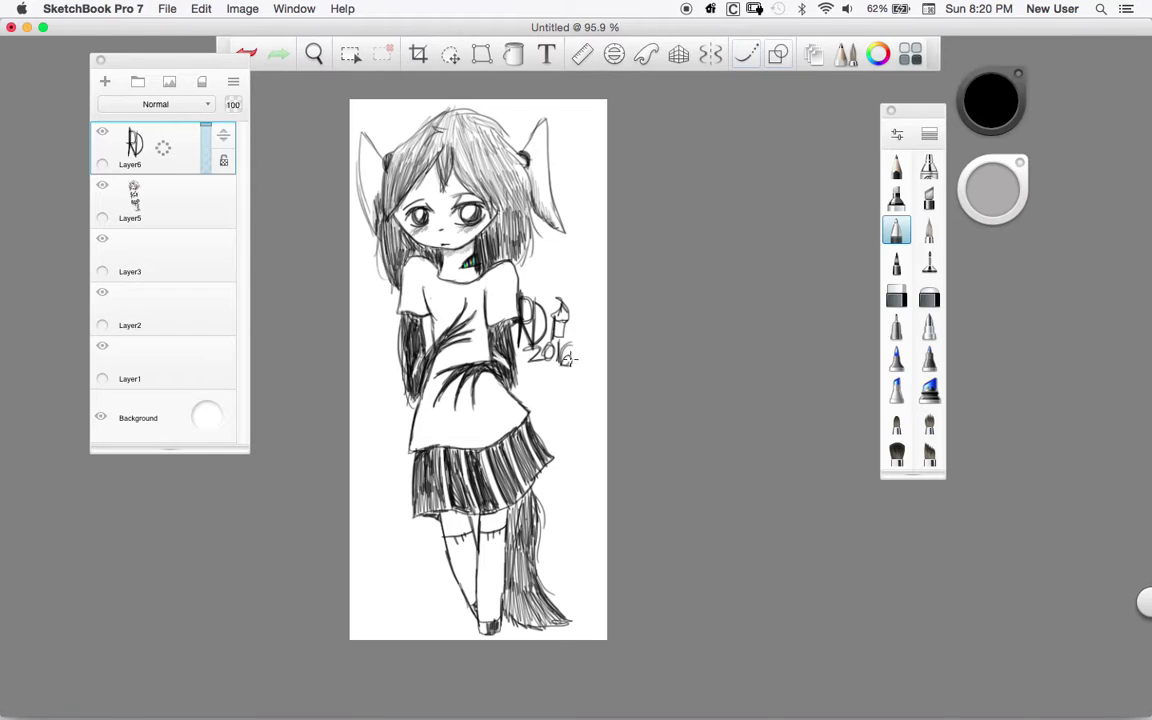
Shrink the signature into the lower-left corner of the canvas and merge all drawing layers into one.
{"action": "left_click", "coordinate": [314, 53]}
{"action": "left_click", "coordinate": [450, 53]}
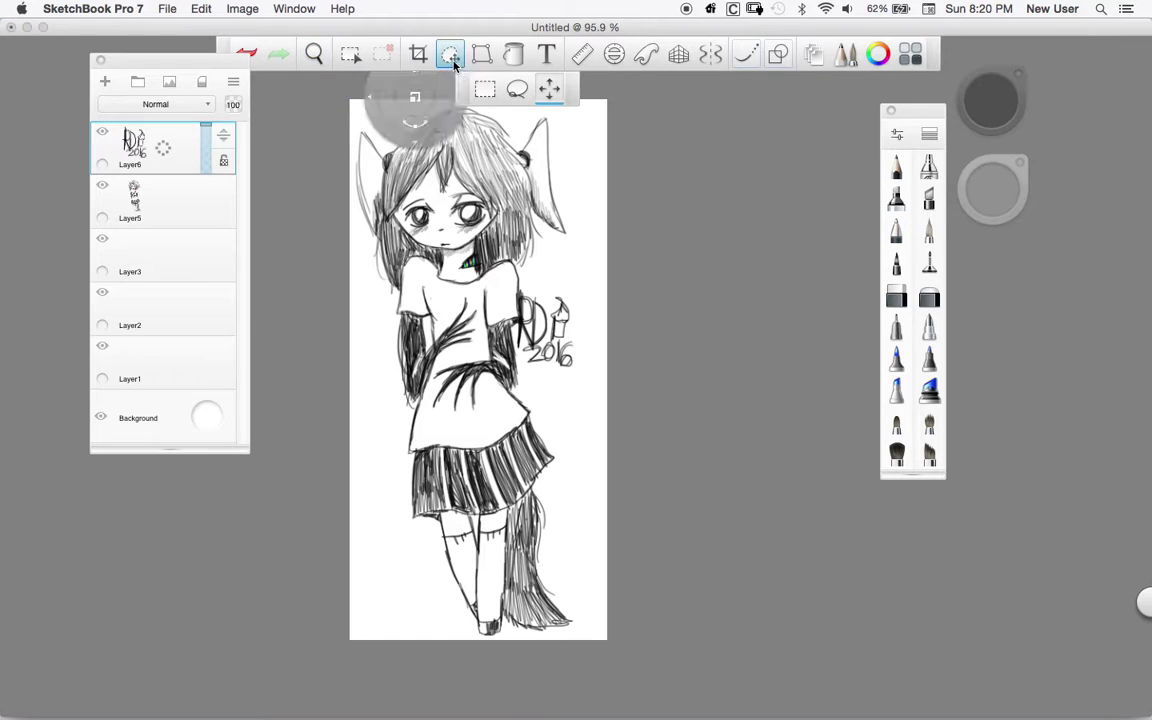
{"action": "left_click_drag", "start_coordinate": [492, 258], "coordinate": [296, 560]}
{"action": "left_click", "coordinate": [329, 499]}
{"action": "left_click_drag", "start_coordinate": [178, 164], "coordinate": [213, 221]}
Shade the thighs below the skirt hem and the right edges of both socks with light Pencil hatching.
{"action": "key", "text": "space"}
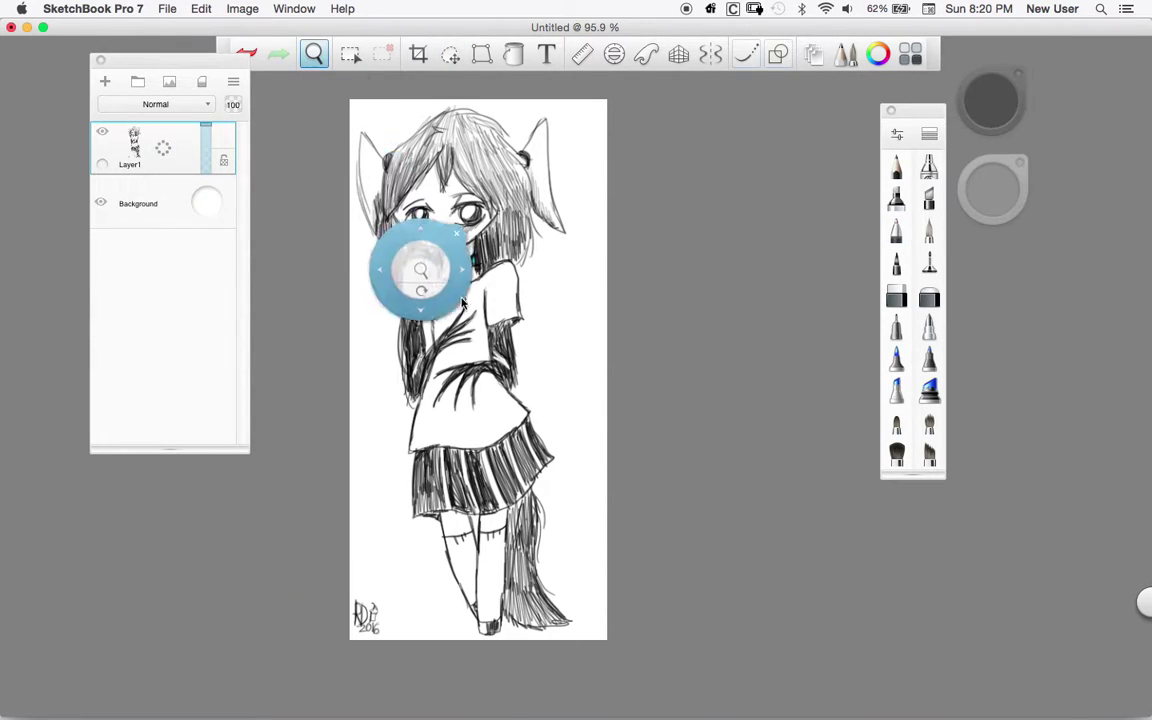
{"action": "left_click", "coordinate": [679, 243]}
{"action": "left_click_drag", "start_coordinate": [678, 245], "coordinate": [874, 242]}
{"action": "left_click", "coordinate": [754, 279]}
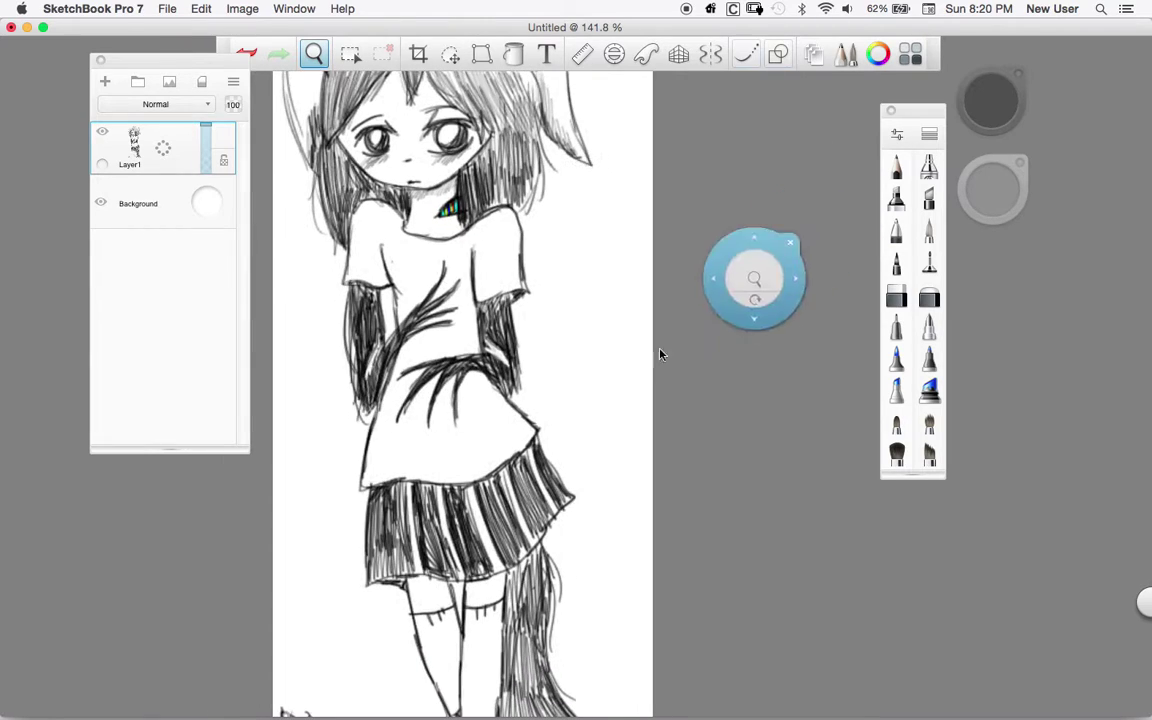
{"action": "left_click_drag", "start_coordinate": [631, 403], "coordinate": [720, 306]}
{"action": "left_click_drag", "start_coordinate": [729, 360], "coordinate": [731, 292]}
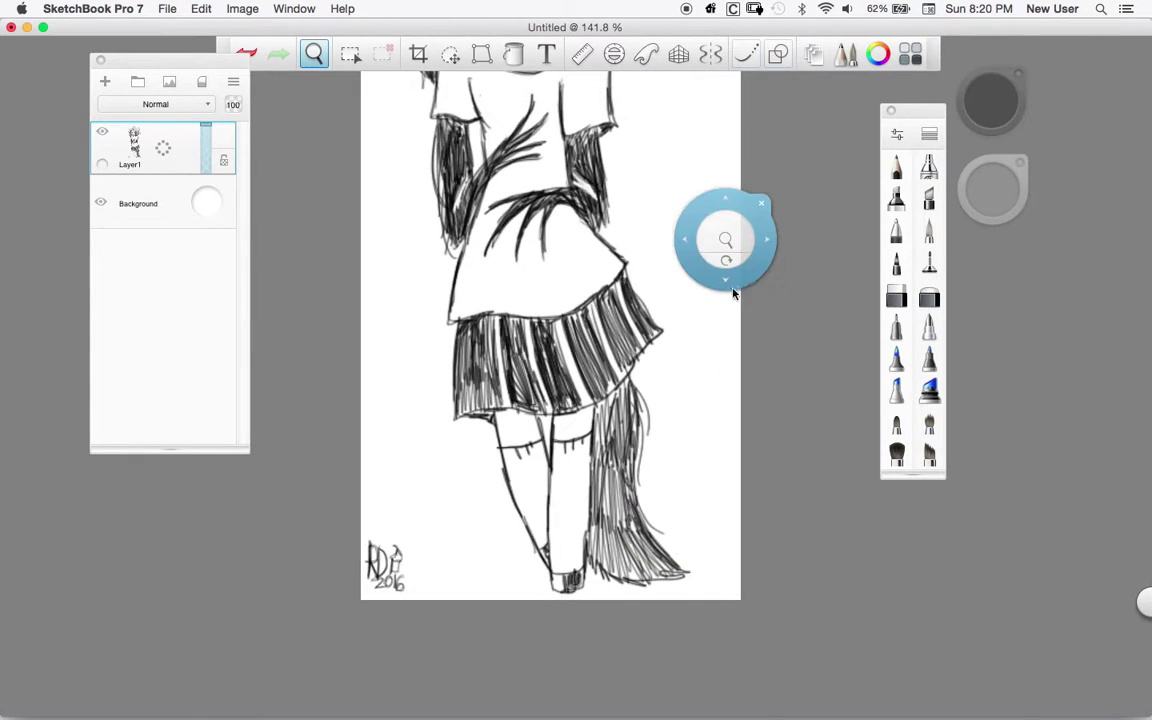
{"action": "left_click", "coordinate": [762, 205]}
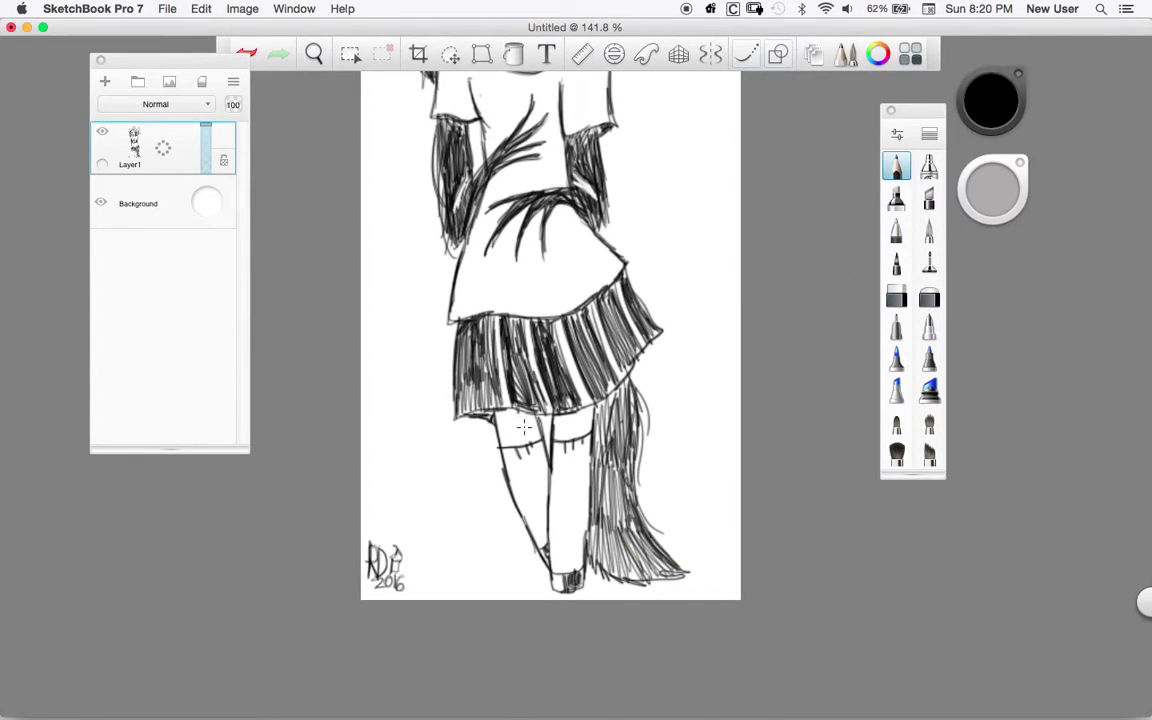
{"action": "mouse_move", "coordinate": [531, 424]}
{"action": "left_mouse_down"}
{"action": "mouse_move", "coordinate": [548, 467]}
{"action": "mouse_move", "coordinate": [520, 415]}
{"action": "left_mouse_up"}
{"action": "left_click_drag", "start_coordinate": [592, 411], "coordinate": [588, 437]}
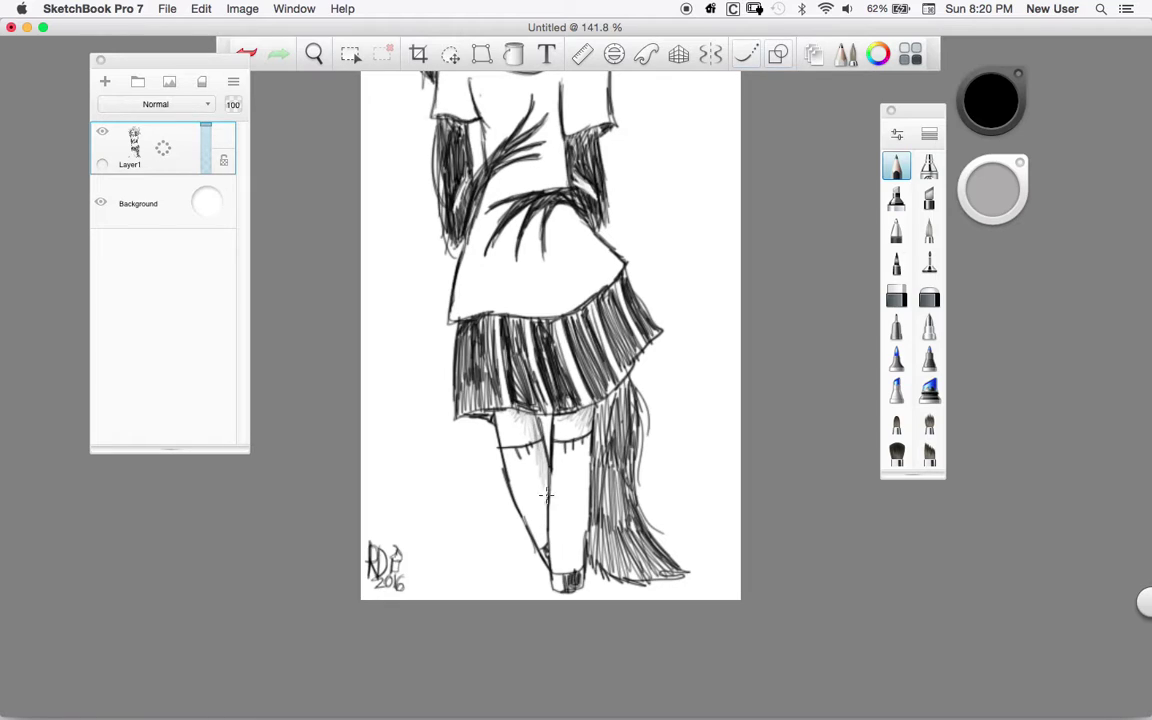
{"action": "mouse_move", "coordinate": [544, 455]}
{"action": "left_mouse_down"}
{"action": "mouse_move", "coordinate": [543, 530]}
{"action": "mouse_move", "coordinate": [545, 490]}
{"action": "mouse_move", "coordinate": [533, 491]}
{"action": "mouse_move", "coordinate": [539, 513]}
{"action": "left_mouse_up"}
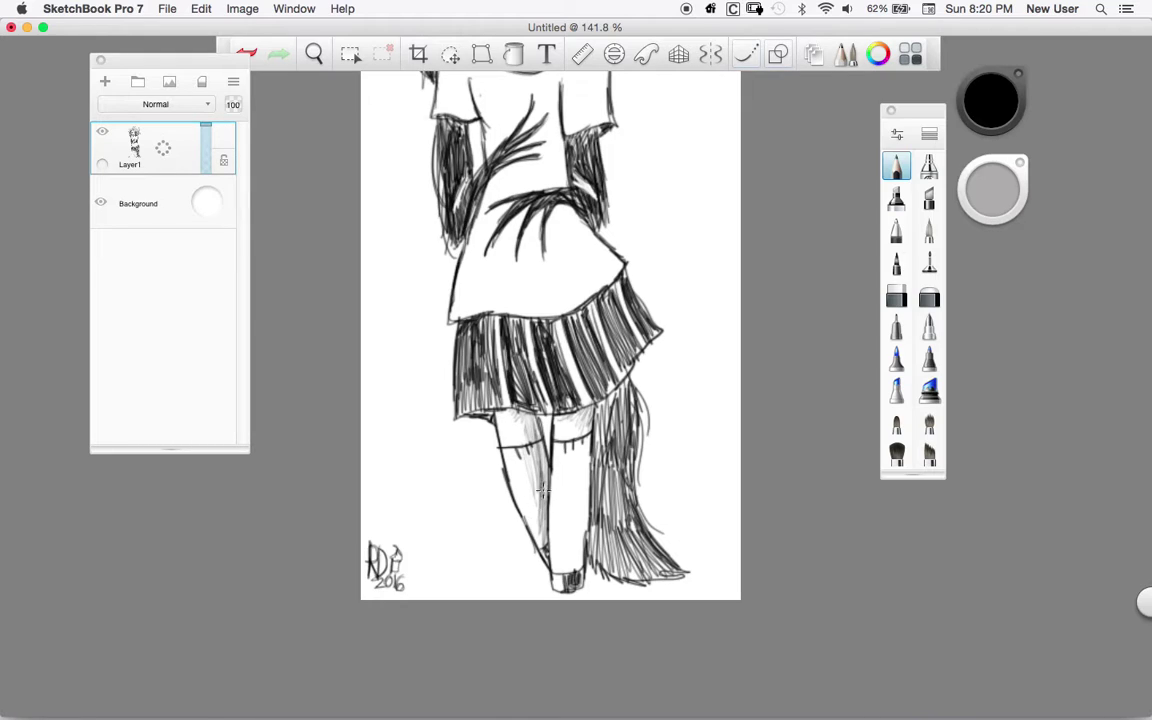
{"action": "mouse_move", "coordinate": [589, 462]}
{"action": "left_mouse_down"}
{"action": "mouse_move", "coordinate": [578, 563]}
{"action": "mouse_move", "coordinate": [584, 522]}
{"action": "left_mouse_up"}
{"action": "left_click_drag", "start_coordinate": [588, 454], "coordinate": [575, 484]}
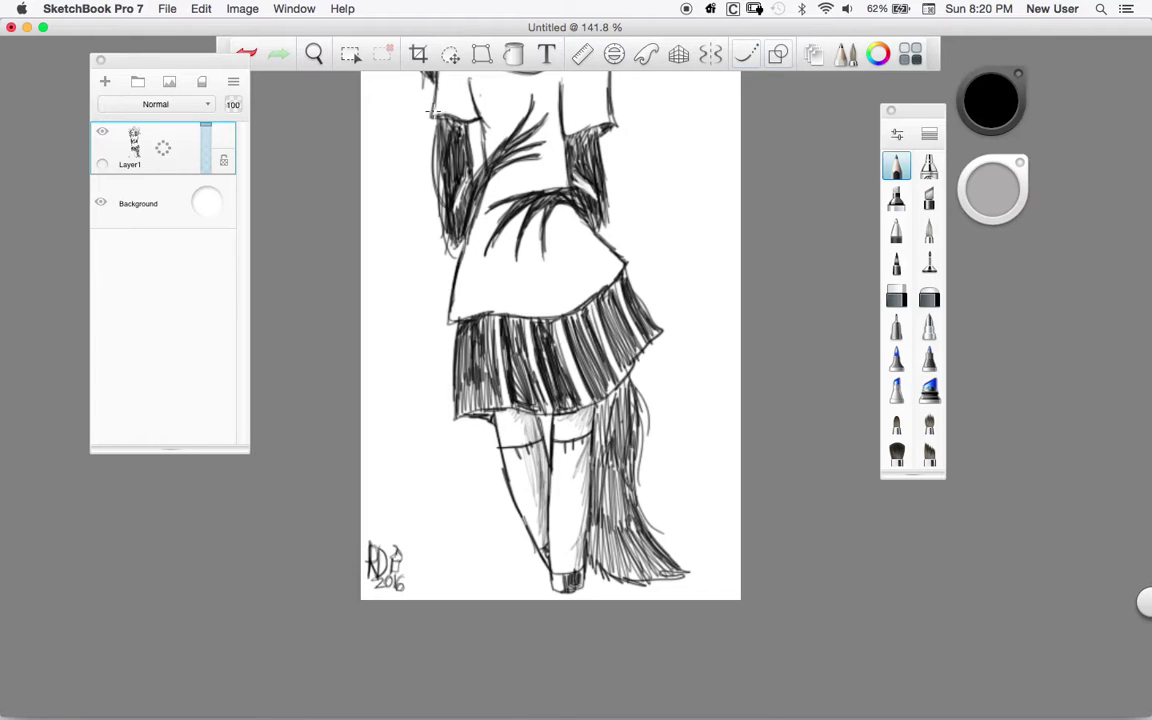
Hatch light Pencil shading along the shirt's sleeve folds, its right side and the lower right part near the hem.
{"action": "left_click", "coordinate": [314, 56]}
{"action": "left_click_drag", "start_coordinate": [488, 98], "coordinate": [438, 241]}
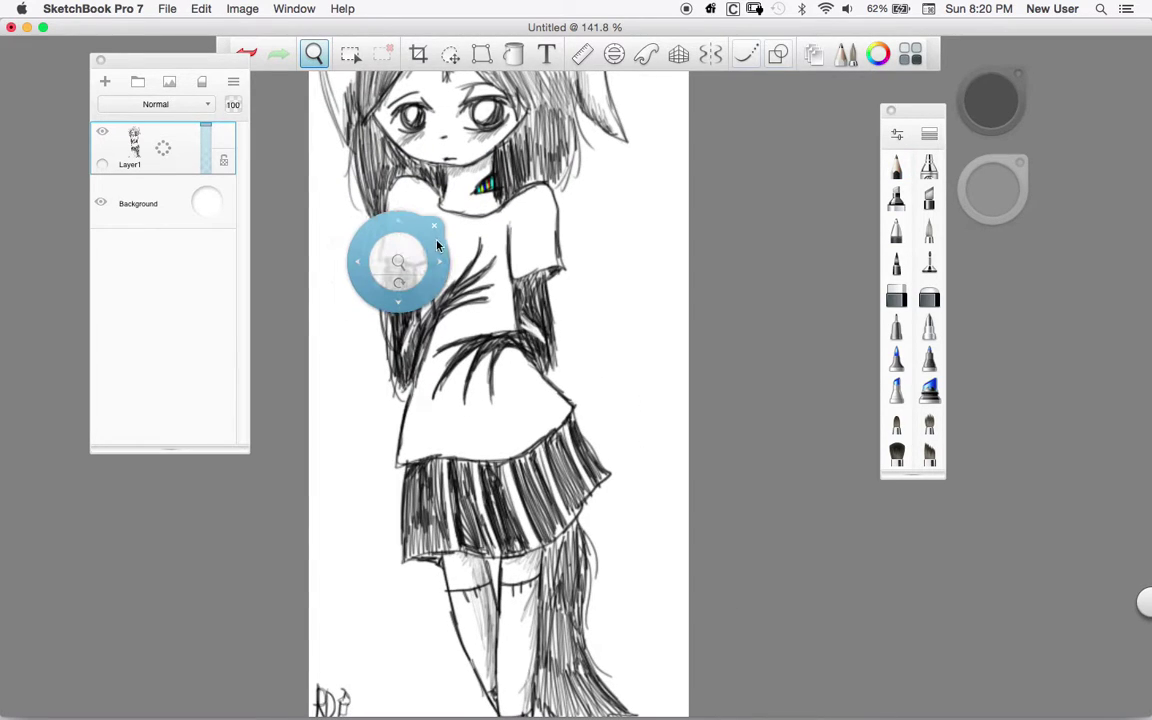
{"action": "left_click", "coordinate": [436, 226]}
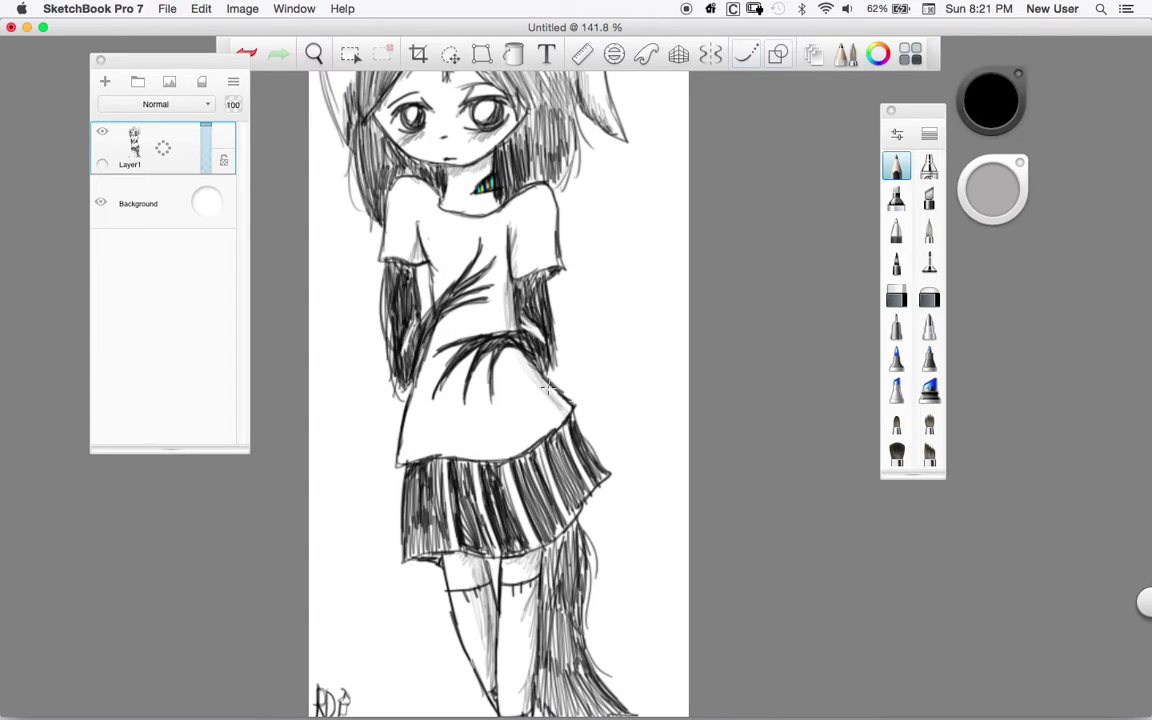
{"action": "mouse_move", "coordinate": [559, 426]}
{"action": "left_mouse_down"}
{"action": "mouse_move", "coordinate": [530, 372]}
{"action": "mouse_move", "coordinate": [522, 380]}
{"action": "mouse_move", "coordinate": [546, 446]}
{"action": "mouse_move", "coordinate": [544, 408]}
{"action": "mouse_move", "coordinate": [563, 432]}
{"action": "mouse_move", "coordinate": [533, 446]}
{"action": "left_mouse_up"}
Add light Pencil shading to both pigtails and deepen the hatching on the face below the fringe and eyes.
{"action": "left_click", "coordinate": [314, 52]}
{"action": "left_click_drag", "start_coordinate": [360, 108], "coordinate": [360, 200]}
{"action": "left_click", "coordinate": [401, 163]}
{"action": "left_click_drag", "start_coordinate": [348, 137], "coordinate": [341, 177]}
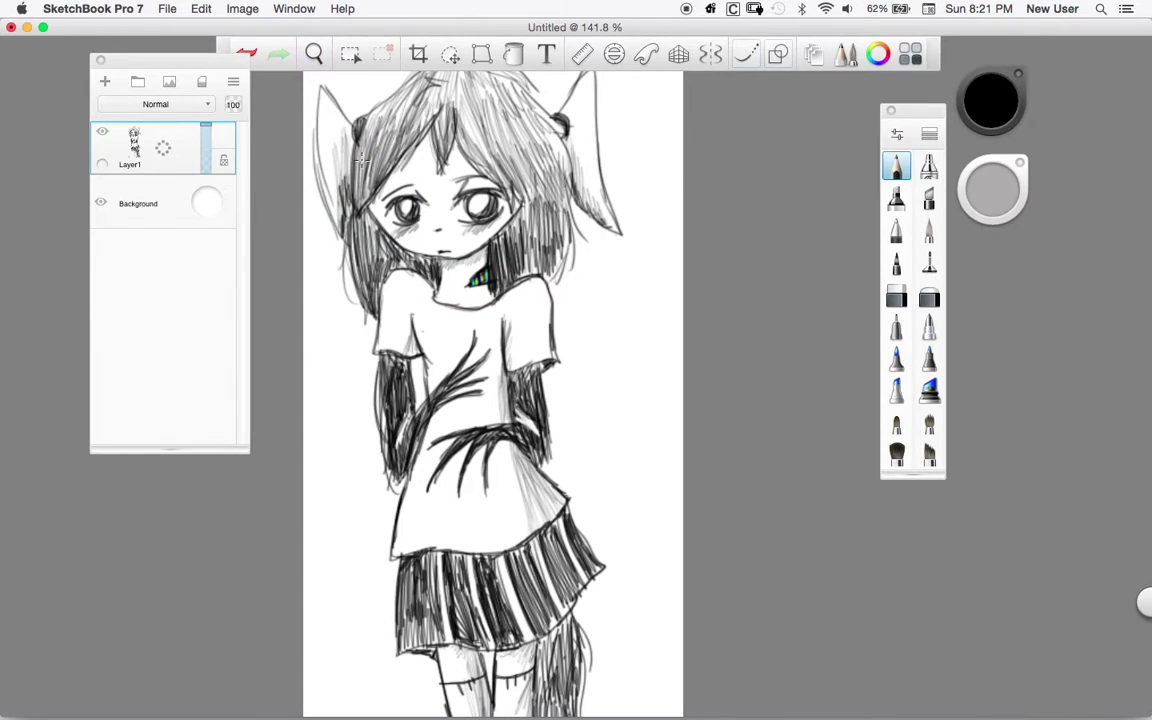
{"action": "mouse_move", "coordinate": [597, 108]}
{"action": "left_mouse_down"}
{"action": "mouse_move", "coordinate": [606, 211]}
{"action": "mouse_move", "coordinate": [596, 203]}
{"action": "left_mouse_up"}
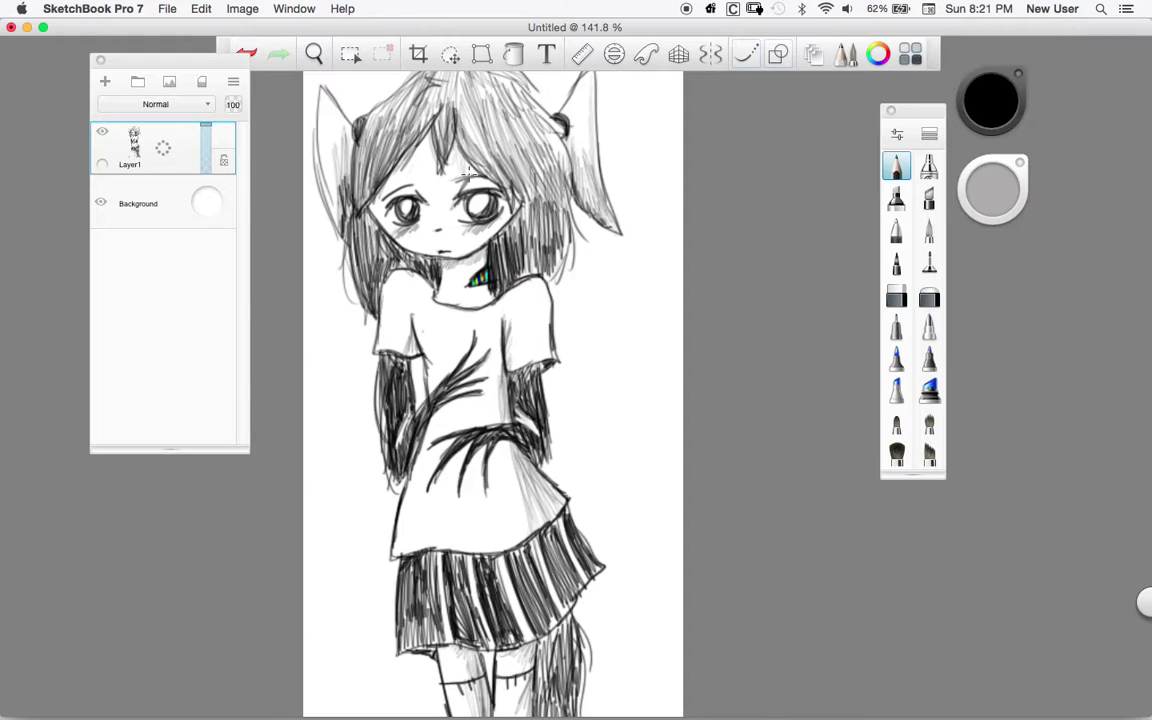
{"action": "left_click_drag", "start_coordinate": [456, 184], "coordinate": [440, 222]}
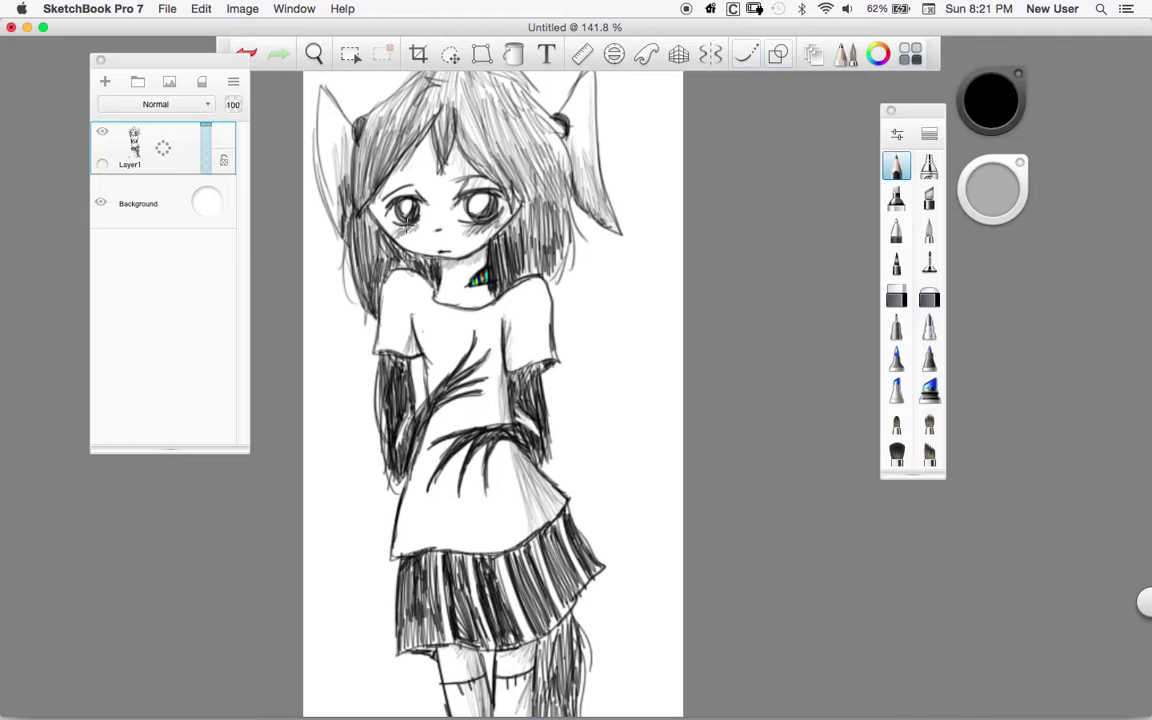
Hatch a ground shadow to the left of the feet with the Pencil.
{"action": "left_click", "coordinate": [313, 55]}
{"action": "left_click_drag", "start_coordinate": [398, 237], "coordinate": [295, 192]}
{"action": "left_click_drag", "start_coordinate": [355, 230], "coordinate": [452, 239]}
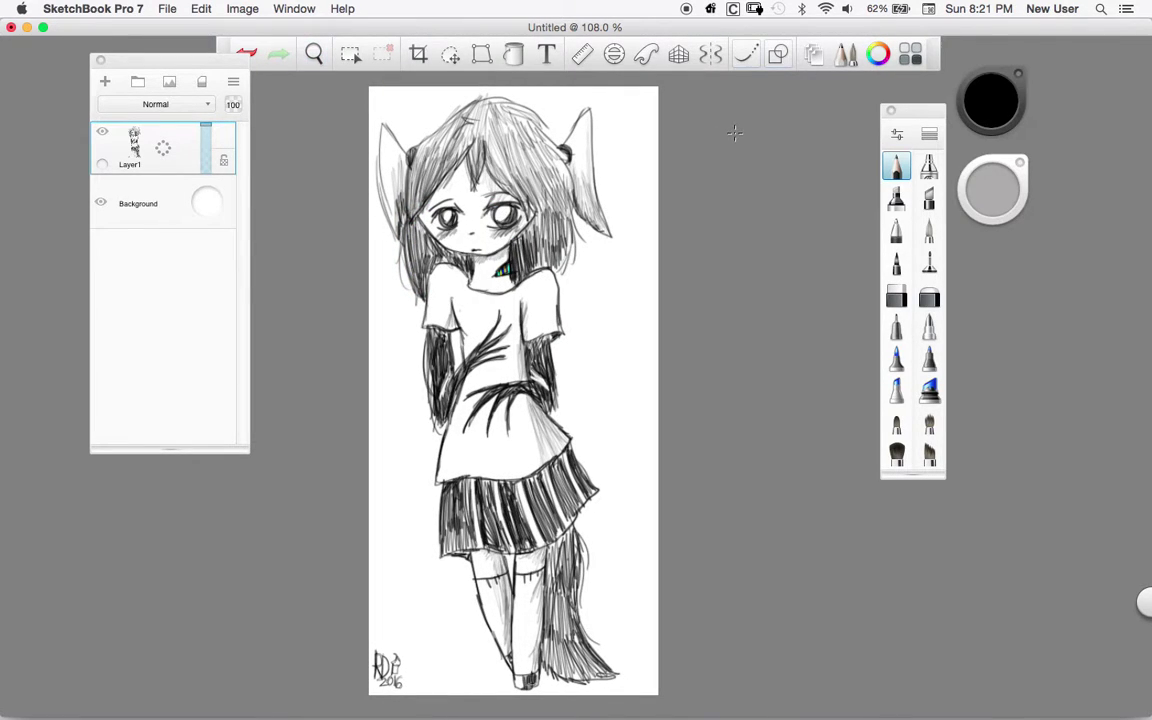
{"action": "left_click_drag", "start_coordinate": [473, 681], "coordinate": [511, 688]}
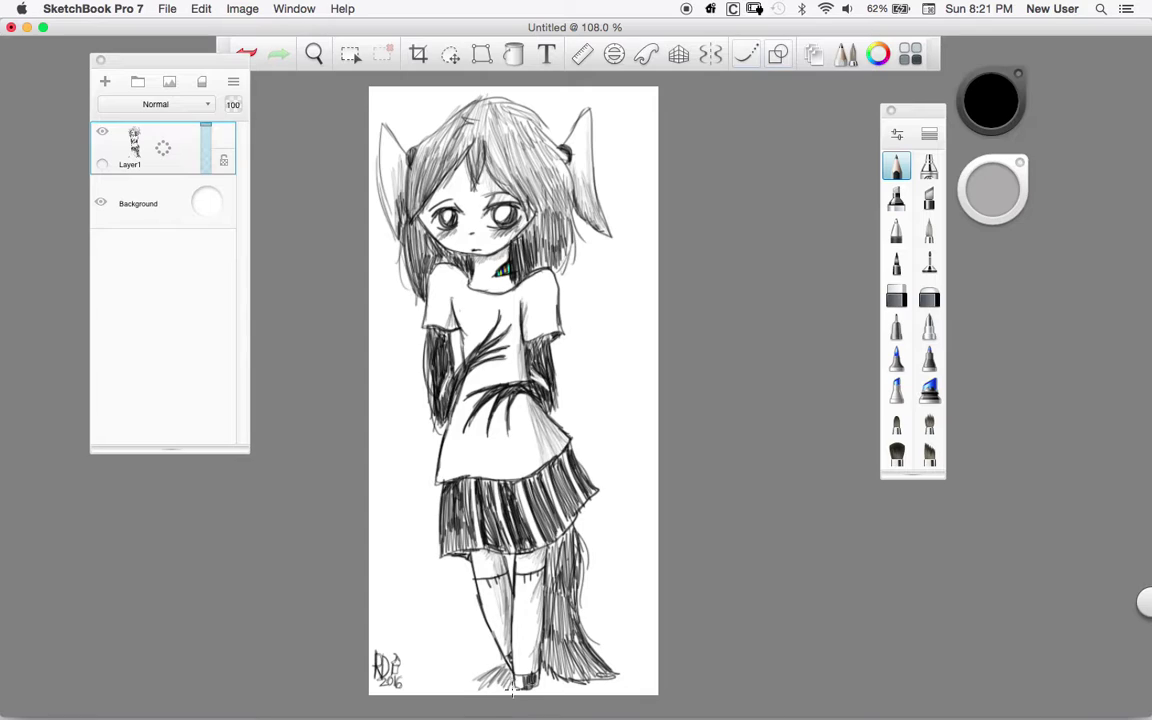